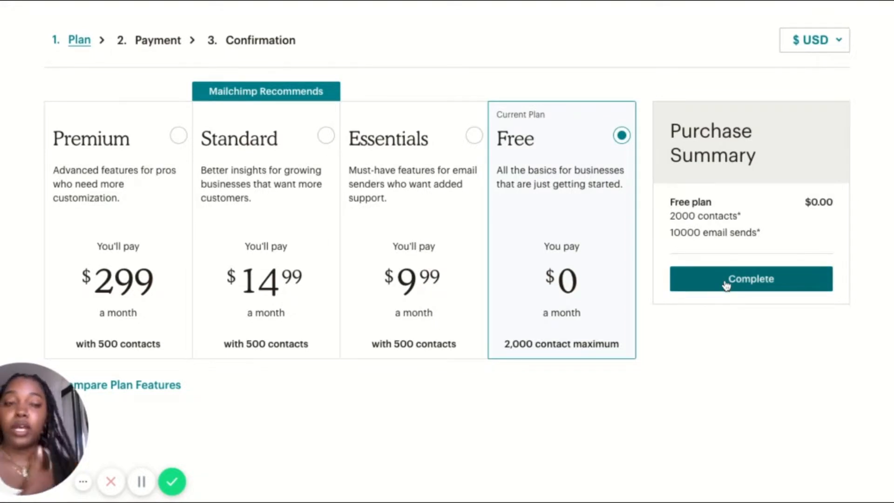
Complete the Free plan selection, then fill in the account holder's first and last name and continue
{"action": "left_click", "coordinate": [751, 279]}
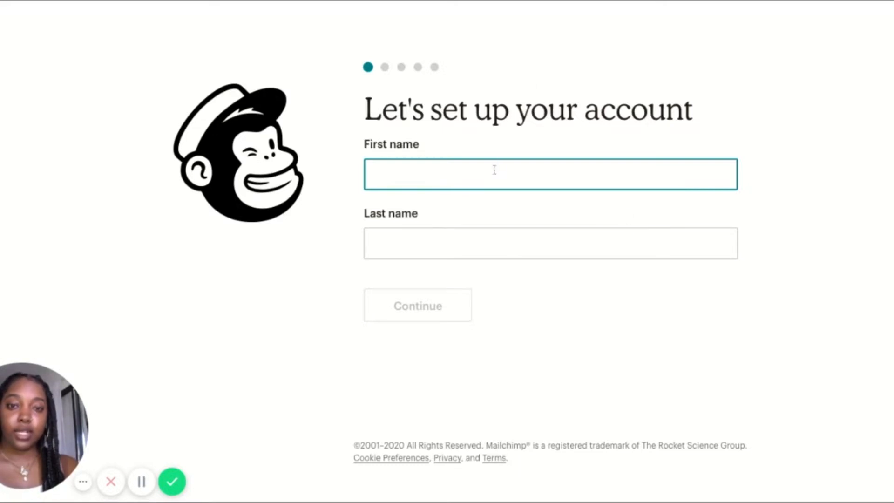
{"action": "type", "text": "yt brand"}
{"action": "key", "text": "Tab"}
{"action": "type", "text": "test"}
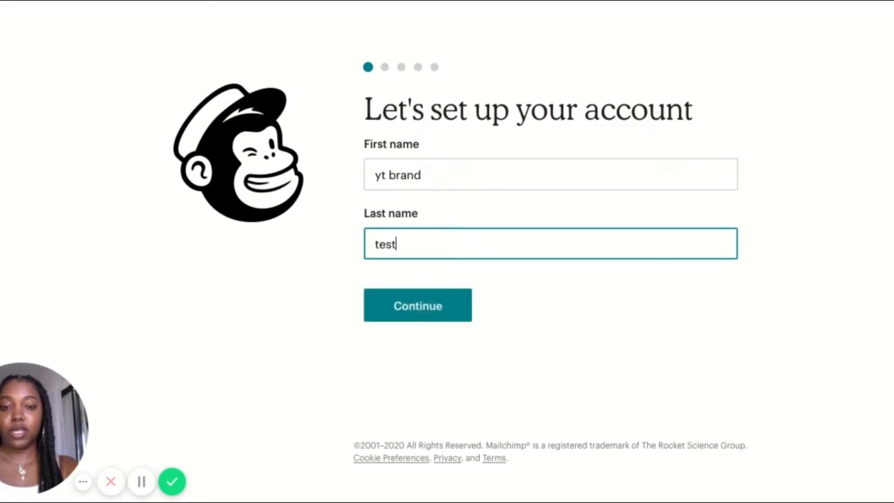
{"action": "type", "text": "ing"}
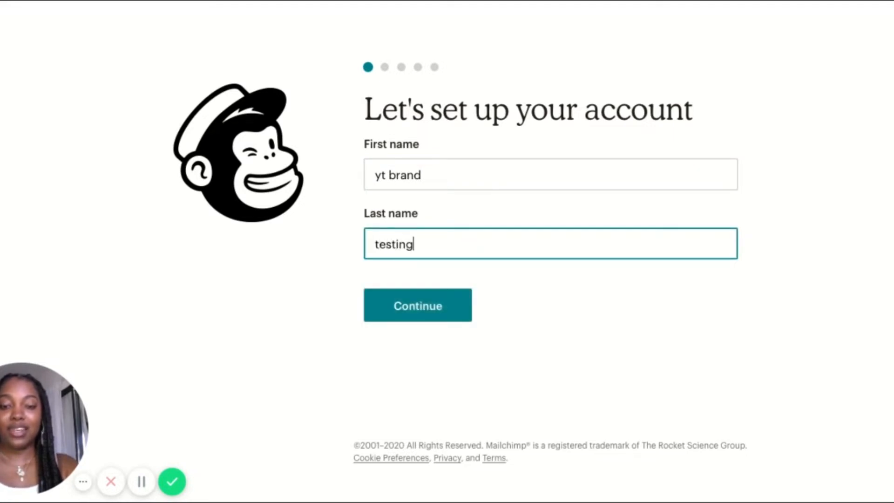
{"action": "left_click", "coordinate": [442, 303]}
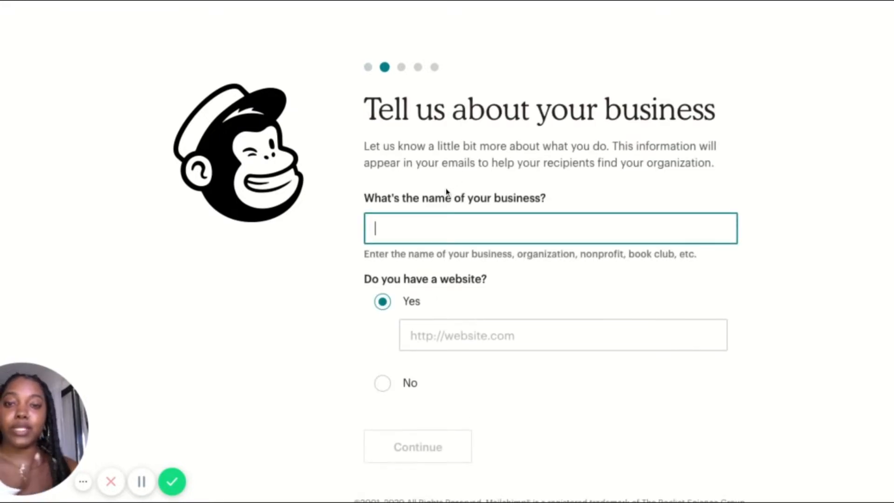
Enter YT BRANDING as the business name, state that it has no website, and continue
{"action": "type", "text": "v"}
{"action": "key", "text": "BackSpace"}
{"action": "type", "text": "YT "}
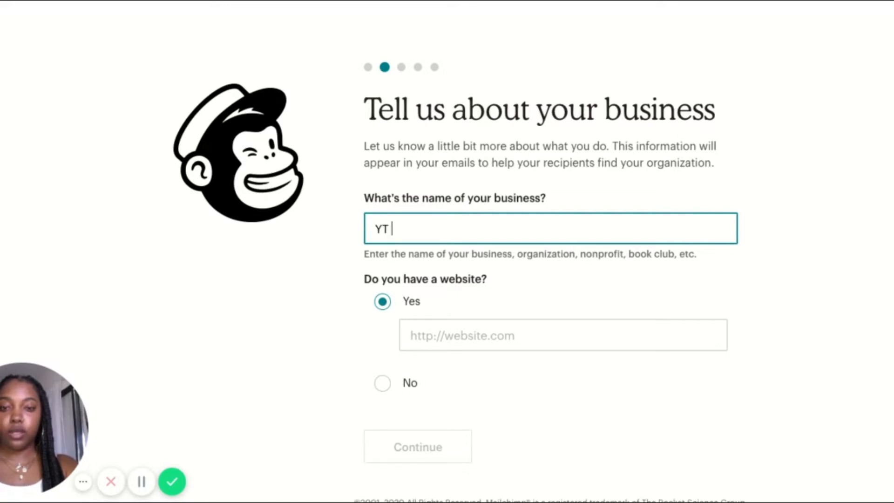
{"action": "type", "text": "BRANDING"}
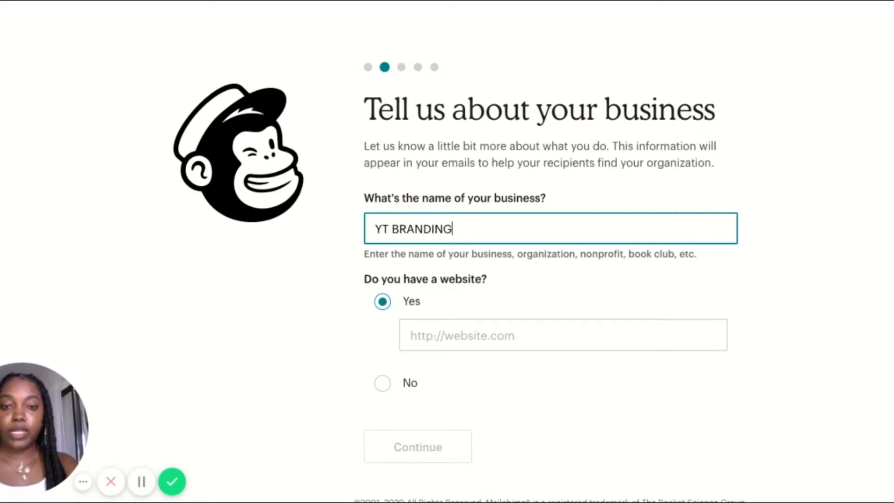
{"action": "left_click", "coordinate": [442, 336]}
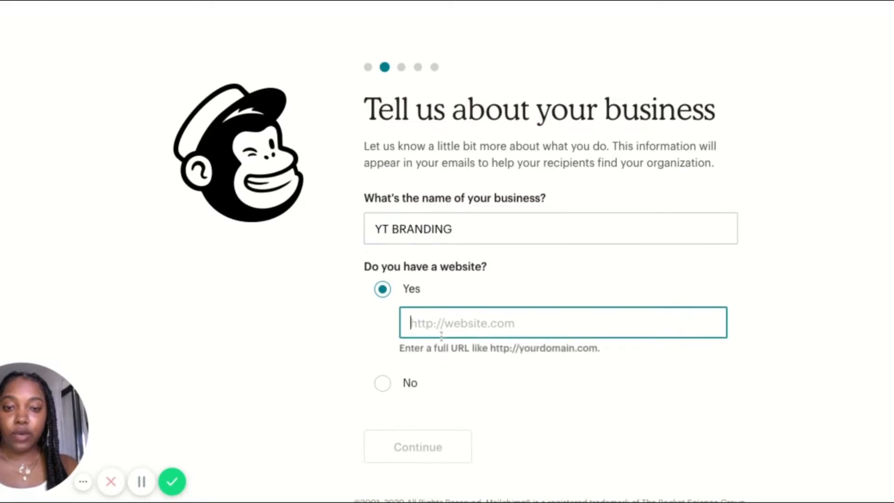
{"action": "left_click", "coordinate": [382, 383]}
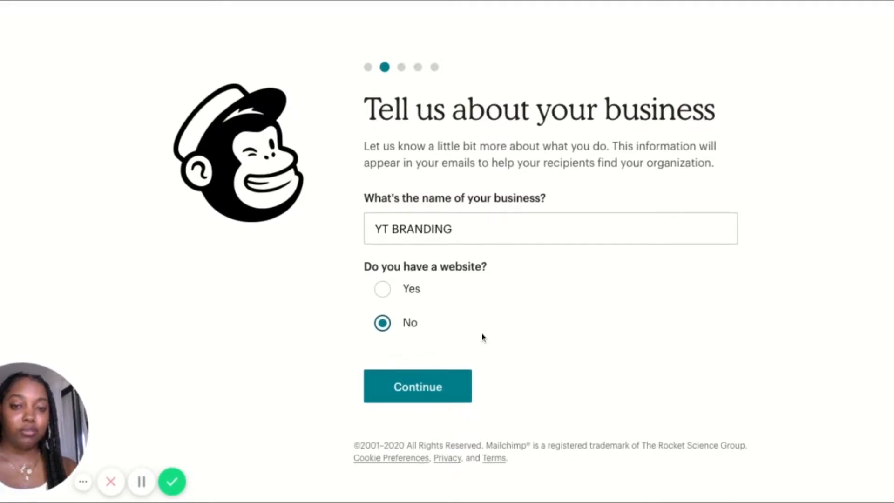
{"action": "left_click", "coordinate": [447, 398]}
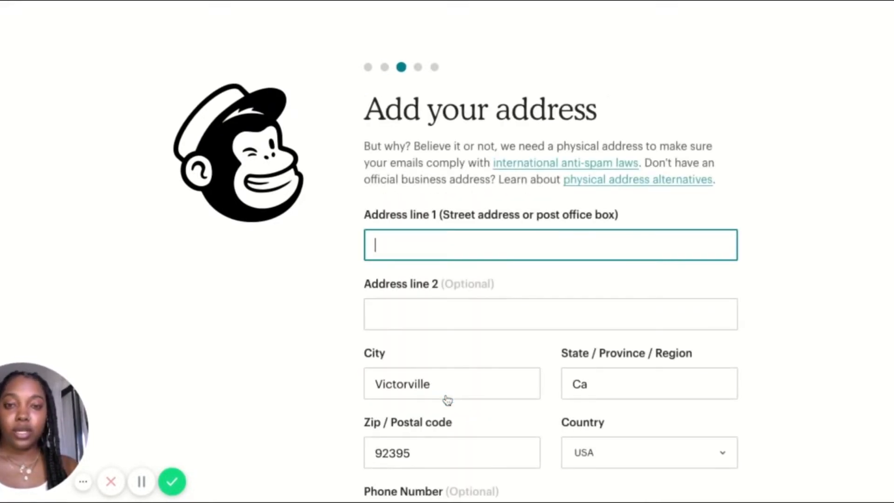
{"action": "left_click", "coordinate": [536, 275]}
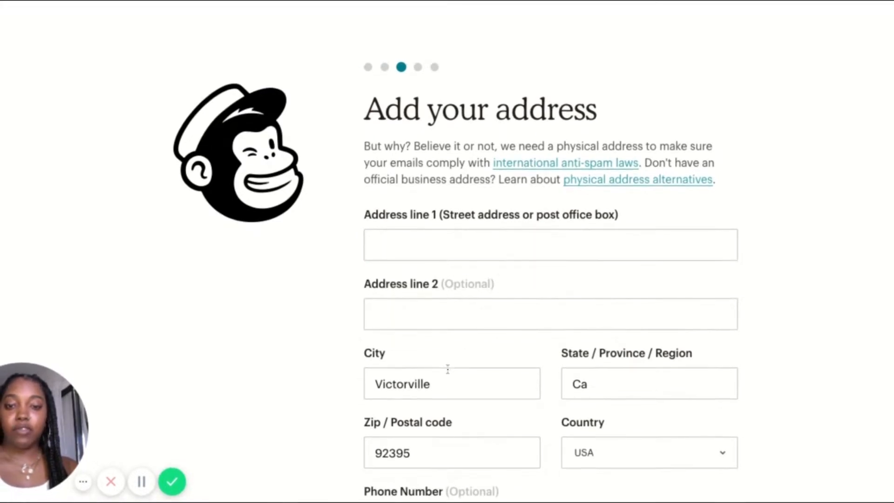
{"action": "scroll", "coordinate": [549, 270], "scroll_direction": "down", "scroll_amount": 4}
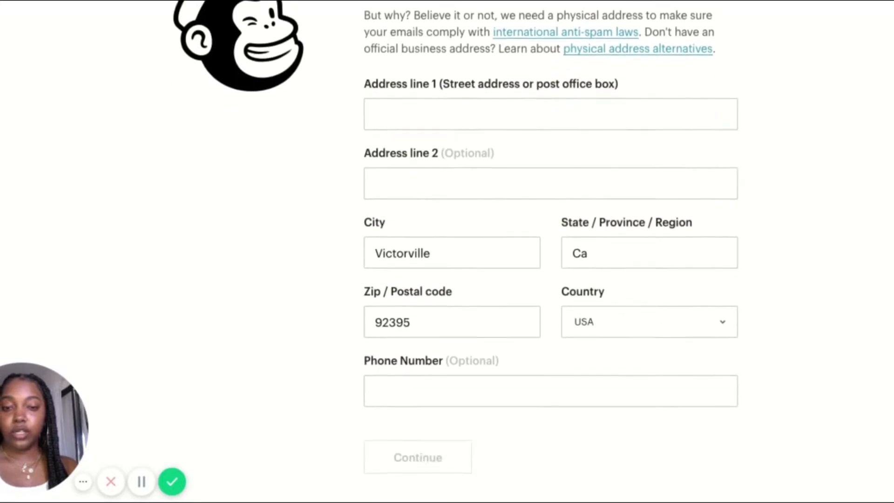
{"action": "scroll", "coordinate": [549, 271], "scroll_direction": "up", "scroll_amount": 4}
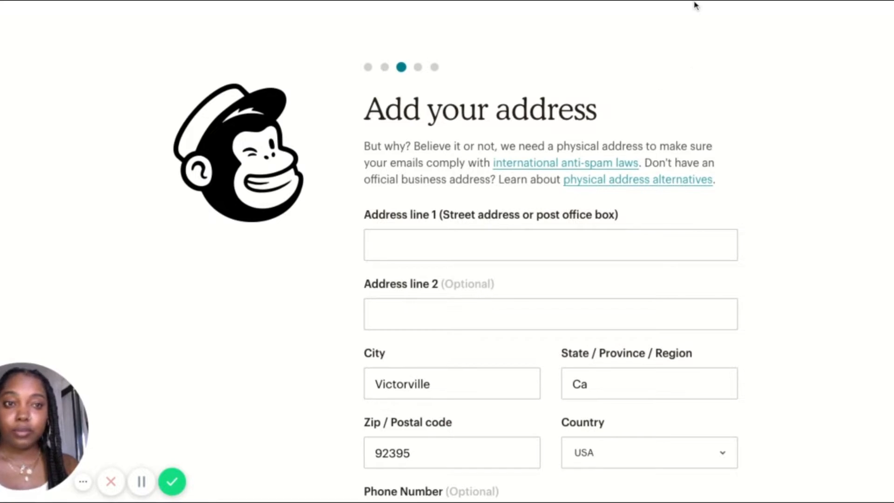
{"action": "left_click", "coordinate": [142, 470]}
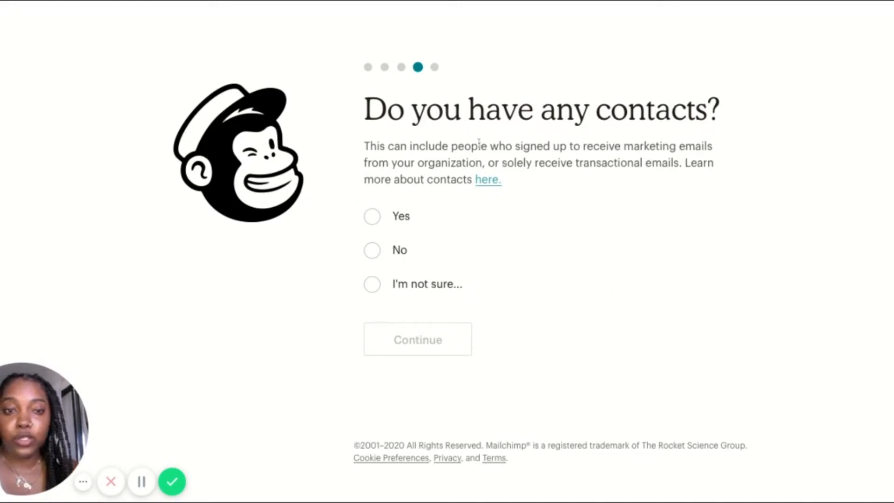
Answer No to having any contacts and continue the account setup
{"action": "left_click", "coordinate": [379, 255]}
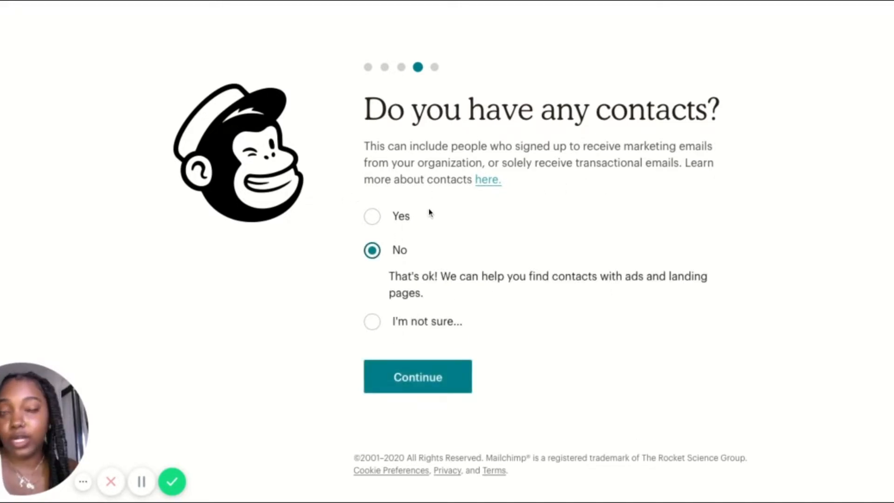
{"action": "scroll", "coordinate": [430, 210], "scroll_direction": "down", "scroll_amount": 1}
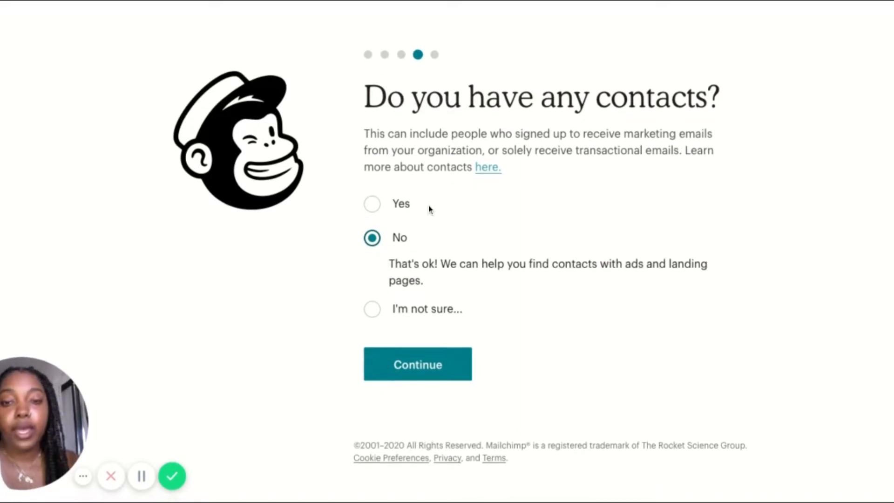
{"action": "left_click", "coordinate": [420, 372]}
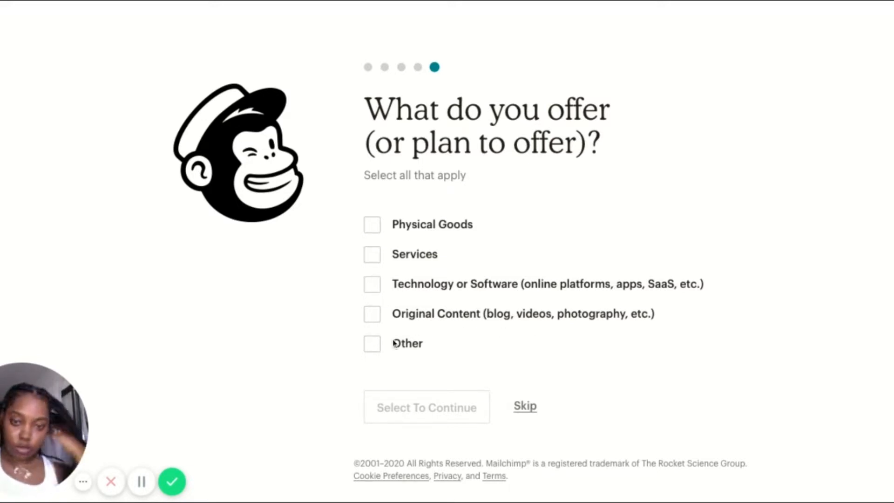
Set the offering to Physical Goods sold online and finish the account setup without any newsletter subscriptions
{"action": "left_click", "coordinate": [418, 230]}
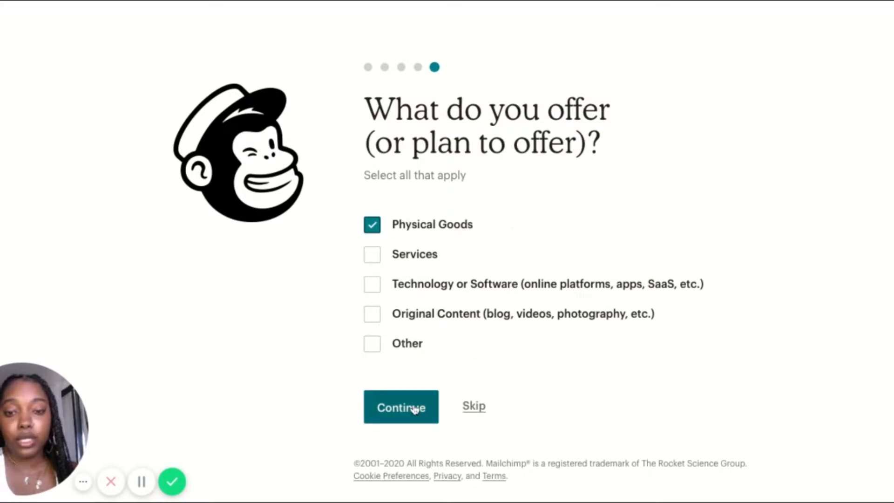
{"action": "left_click", "coordinate": [431, 409]}
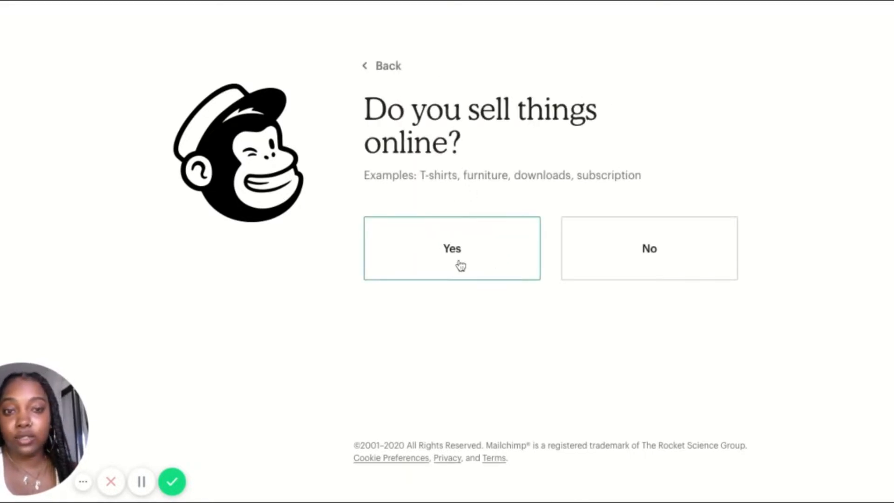
{"action": "left_click", "coordinate": [482, 258]}
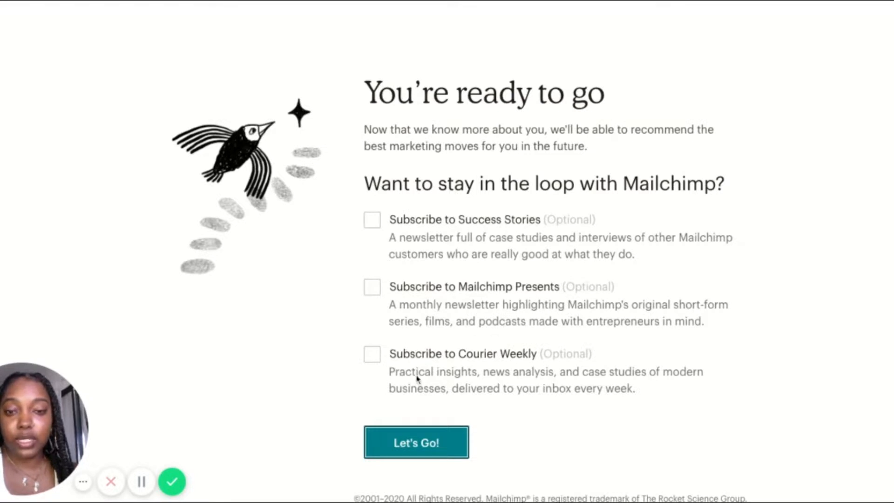
{"action": "left_click", "coordinate": [430, 446]}
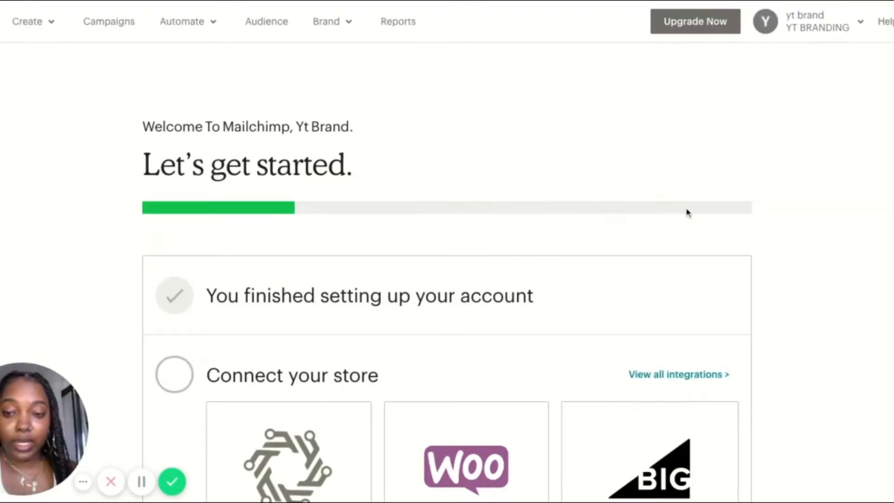
Open the full list of store integrations and examine the E-commerce category
{"action": "scroll", "coordinate": [687, 212], "scroll_direction": "down", "scroll_amount": 2}
{"action": "scroll", "coordinate": [687, 212], "scroll_direction": "down", "scroll_amount": 4}
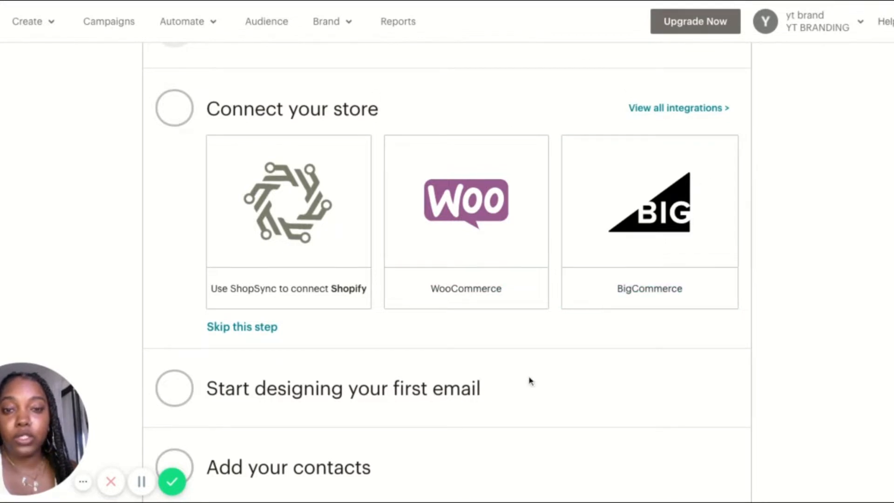
{"action": "left_click", "coordinate": [688, 110]}
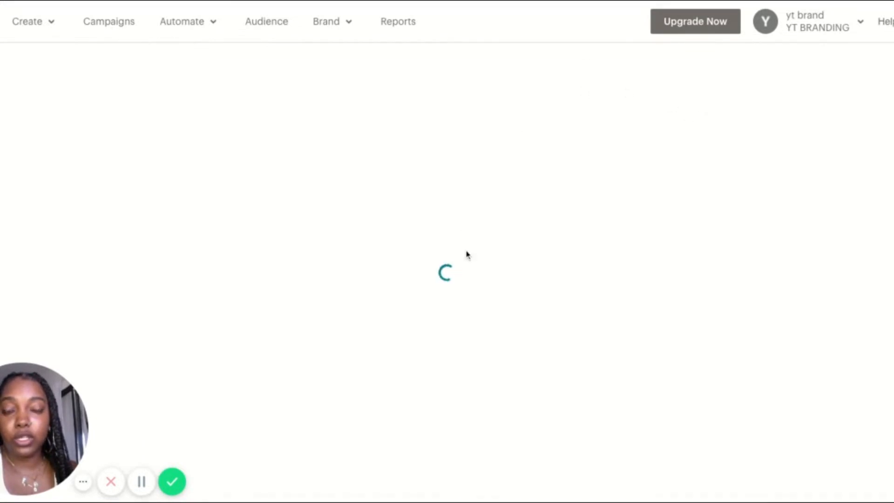
{"action": "scroll", "coordinate": [467, 255], "scroll_direction": "down", "scroll_amount": 5}
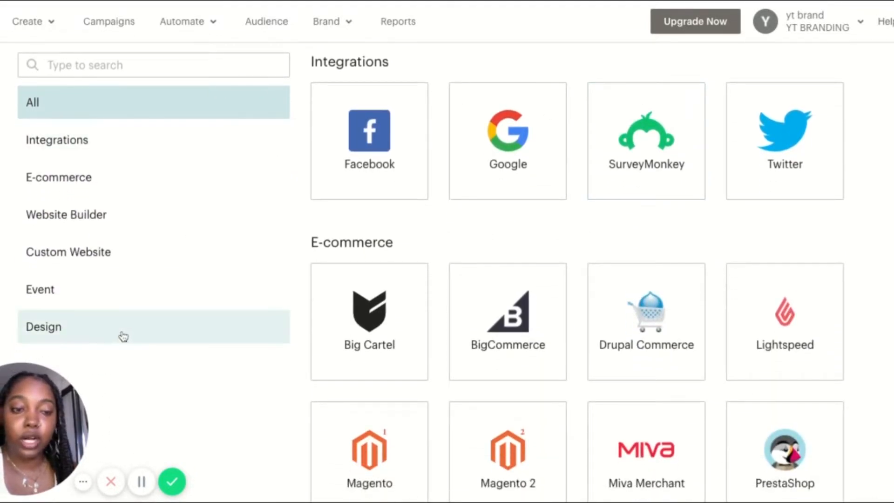
{"action": "scroll", "coordinate": [123, 336], "scroll_direction": "down", "scroll_amount": 1}
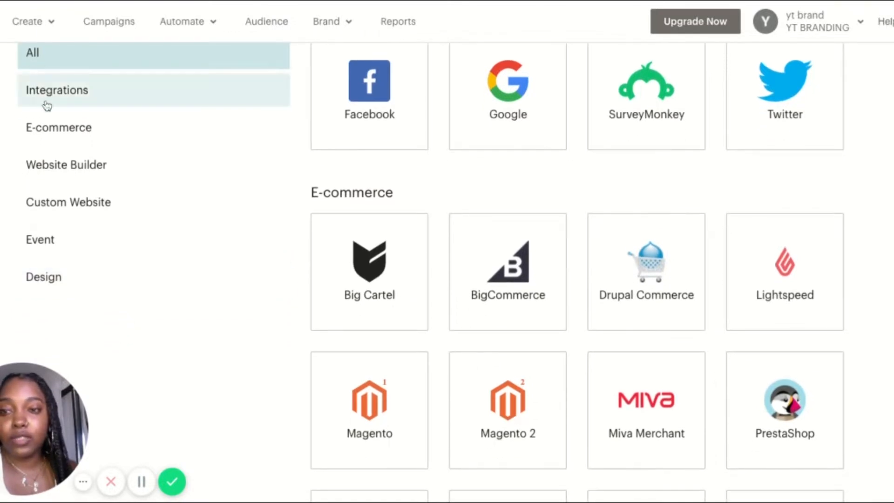
{"action": "left_click", "coordinate": [47, 124]}
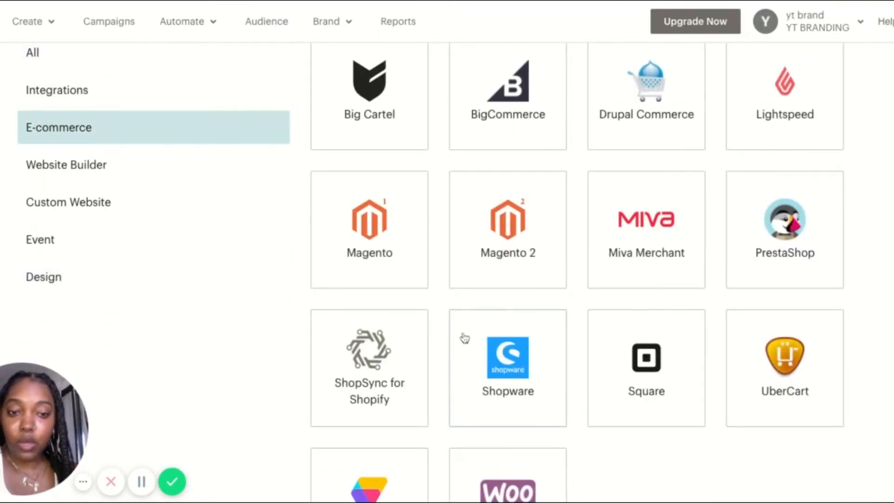
{"action": "scroll", "coordinate": [805, 88], "scroll_direction": "up", "scroll_amount": 3}
{"action": "scroll", "coordinate": [806, 88], "scroll_direction": "down", "scroll_amount": 5}
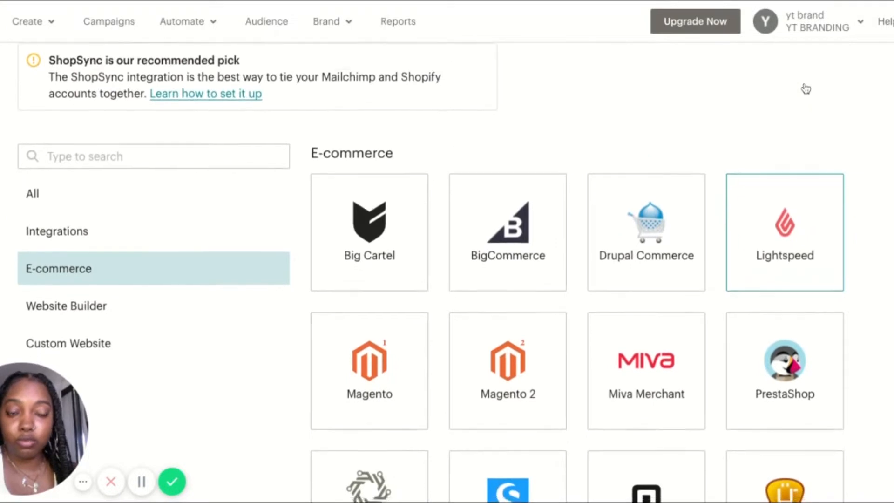
{"action": "scroll", "coordinate": [806, 88], "scroll_direction": "down", "scroll_amount": 1}
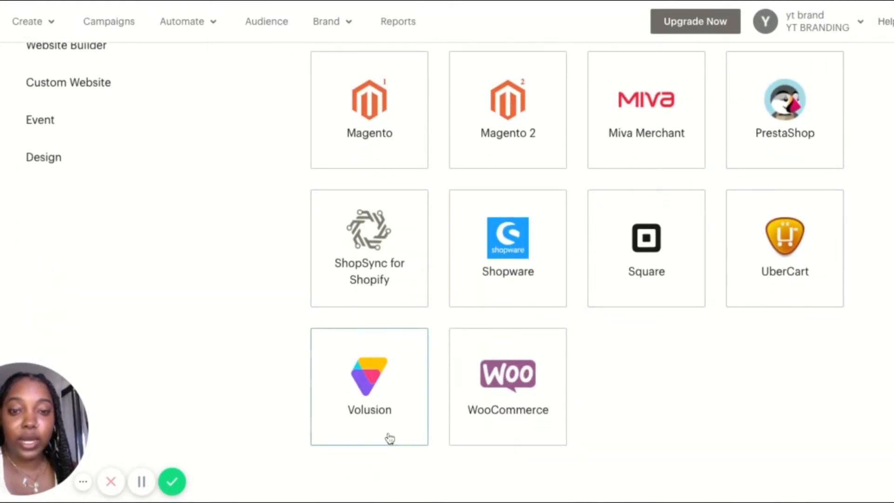
Review the Website Builder integrations, then look through the list of all integrations
{"action": "scroll", "coordinate": [321, 302], "scroll_direction": "up", "scroll_amount": 3}
{"action": "left_click", "coordinate": [108, 239]}
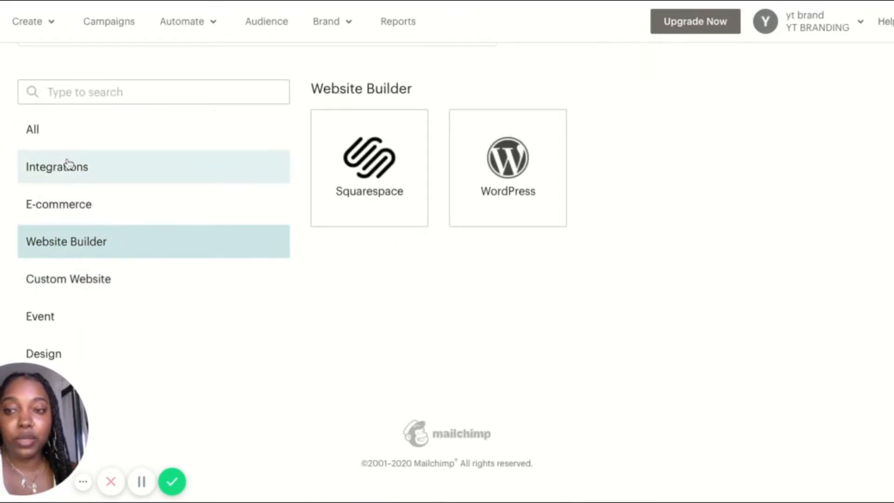
{"action": "left_click", "coordinate": [52, 130]}
{"action": "scroll", "coordinate": [440, 224], "scroll_direction": "down", "scroll_amount": 8}
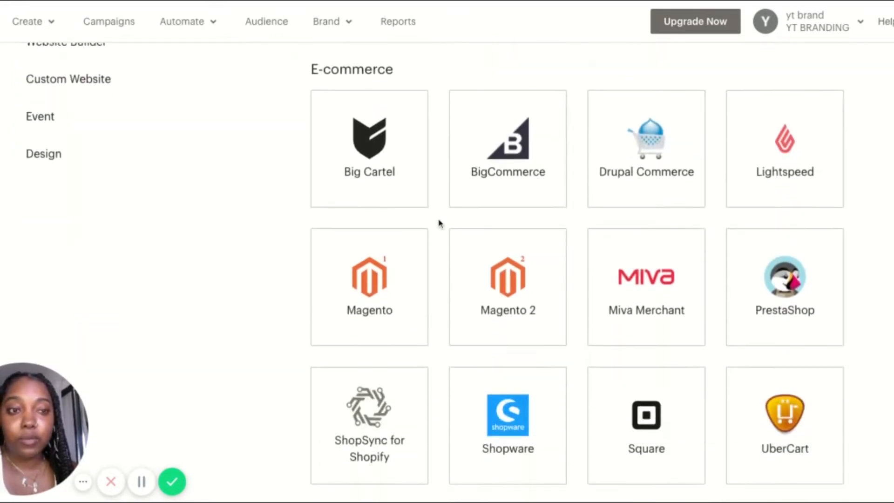
{"action": "scroll", "coordinate": [440, 224], "scroll_direction": "down", "scroll_amount": 9}
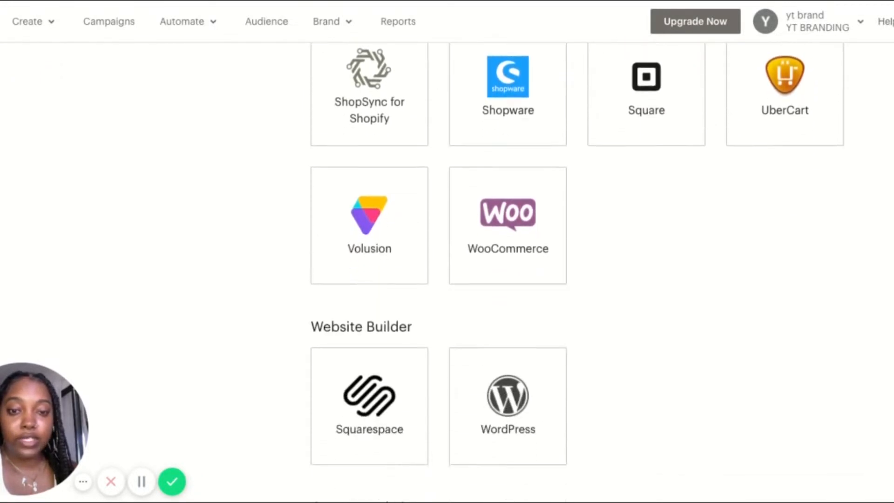
{"action": "scroll", "coordinate": [440, 224], "scroll_direction": "up", "scroll_amount": 8}
{"action": "scroll", "coordinate": [484, 200], "scroll_direction": "up", "scroll_amount": 15}
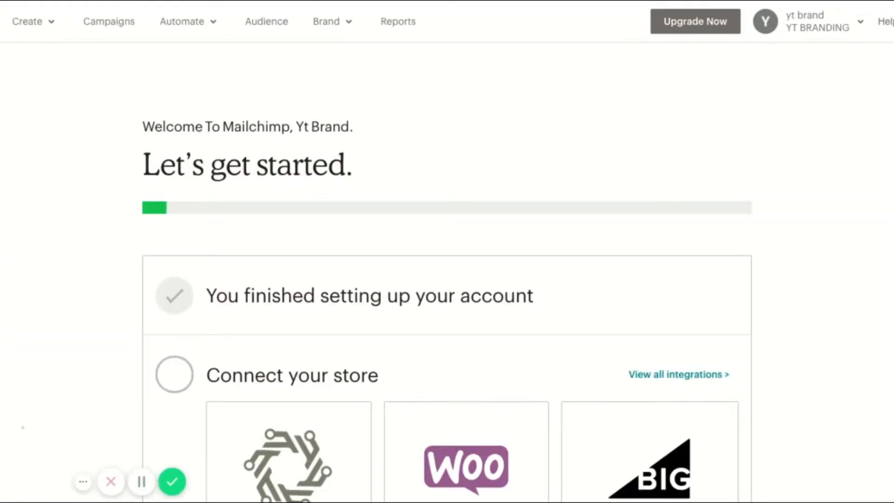
Skip the store connection step in the getting-started checklist and view the options for designing the first email
{"action": "scroll", "coordinate": [644, 124], "scroll_direction": "down", "scroll_amount": 4}
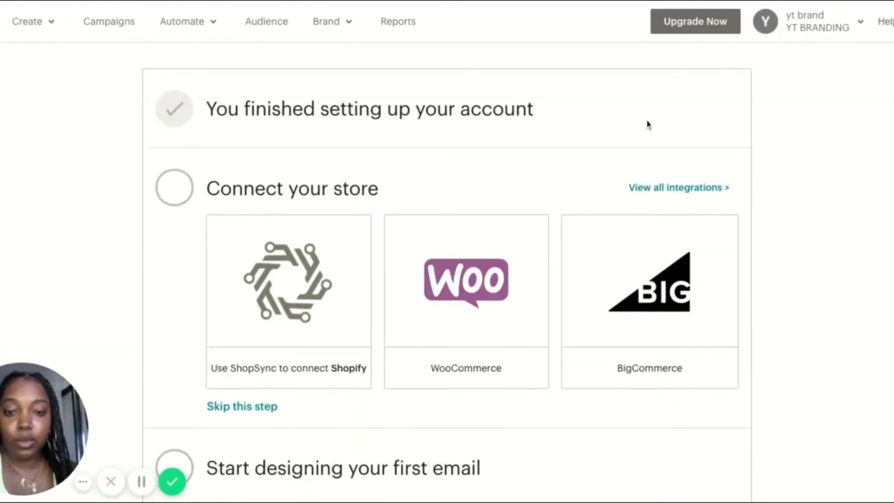
{"action": "left_click", "coordinate": [241, 409]}
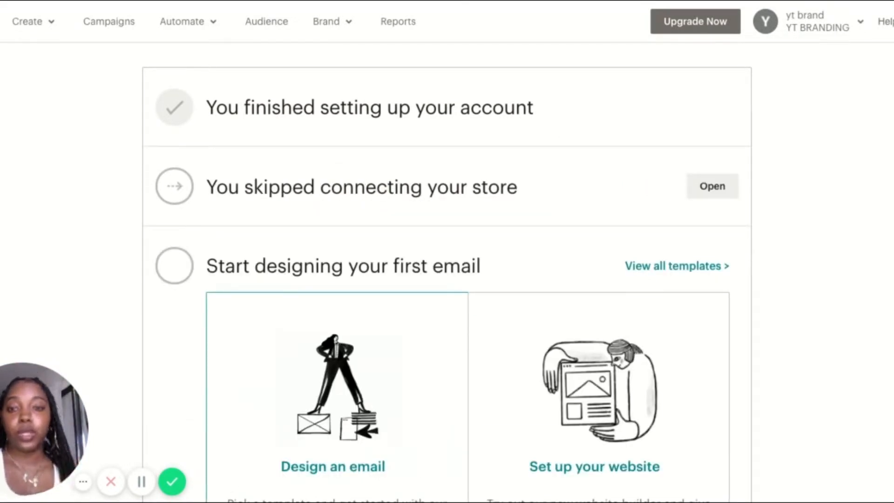
{"action": "scroll", "coordinate": [743, 271], "scroll_direction": "down", "scroll_amount": 3}
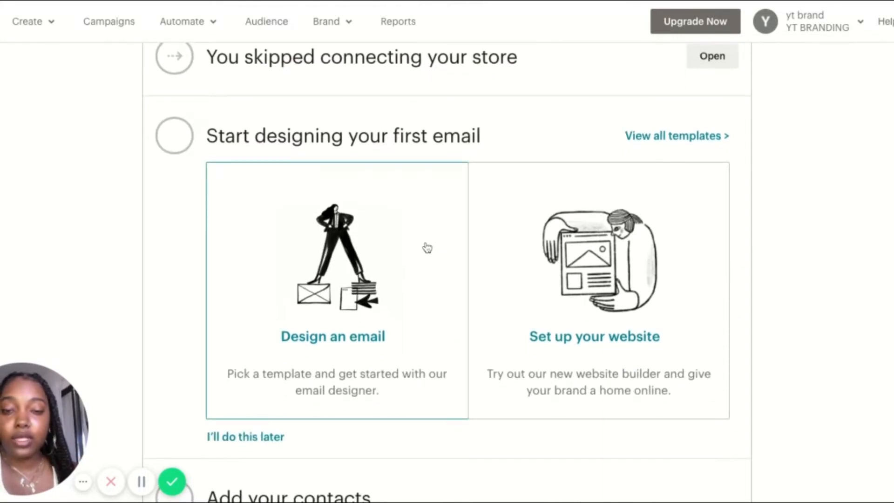
{"action": "scroll", "coordinate": [593, 373], "scroll_direction": "down", "scroll_amount": 2}
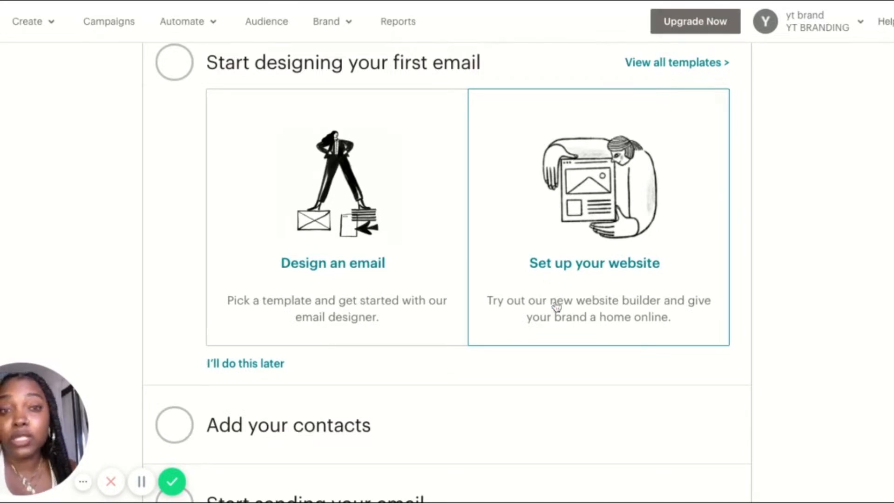
Skip the email design and contacts steps of the getting-started checklist, then dismiss the checklist
{"action": "scroll", "coordinate": [549, 351], "scroll_direction": "down", "scroll_amount": 1}
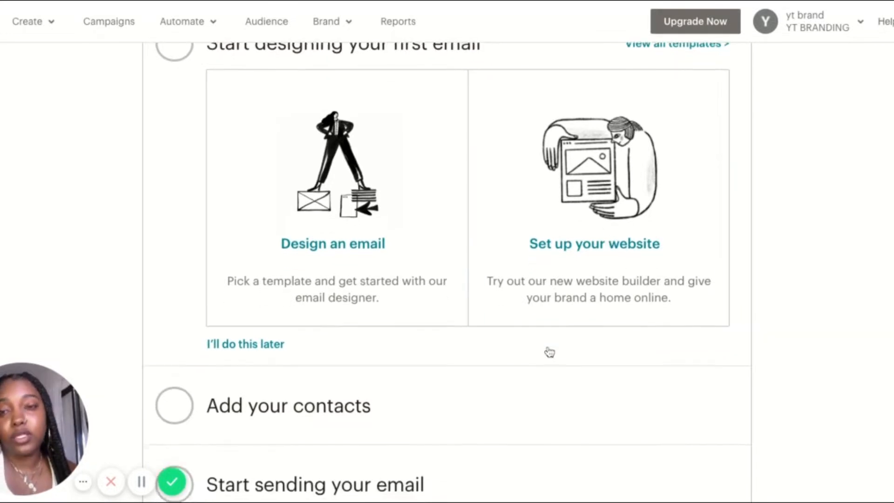
{"action": "scroll", "coordinate": [549, 351], "scroll_direction": "up", "scroll_amount": 2}
{"action": "scroll", "coordinate": [548, 351], "scroll_direction": "down", "scroll_amount": 3}
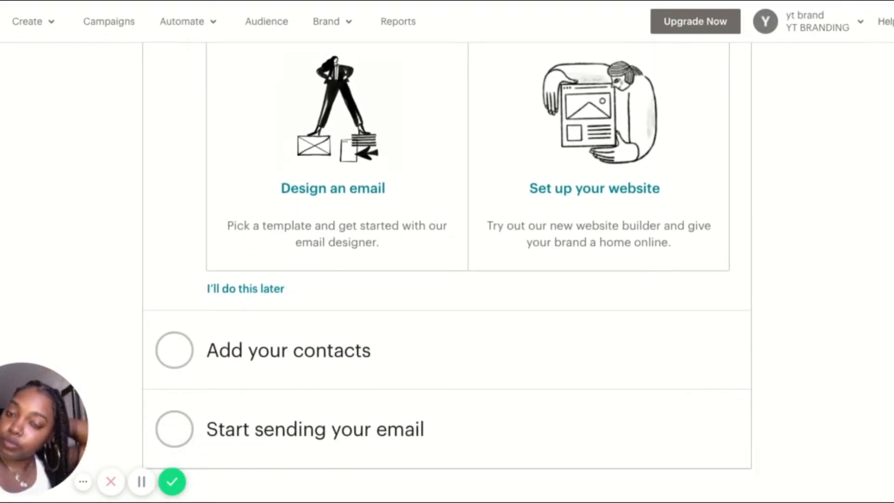
{"action": "left_click", "coordinate": [255, 289]}
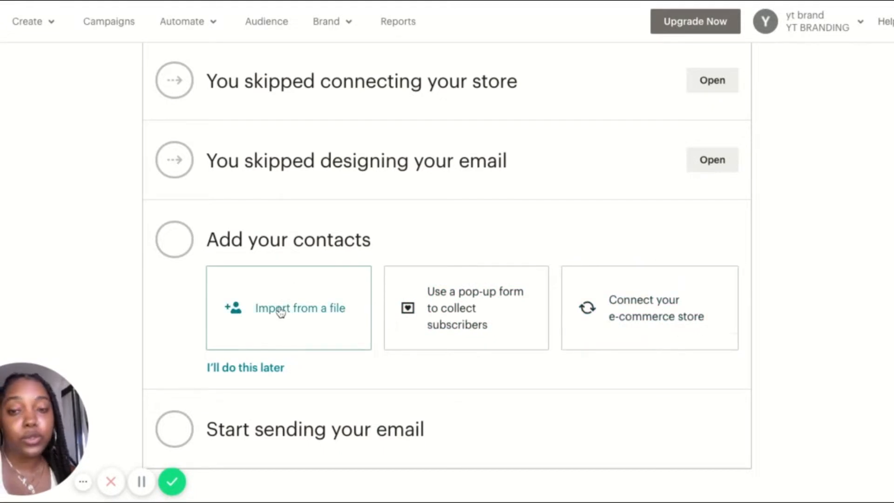
{"action": "left_click", "coordinate": [279, 367]}
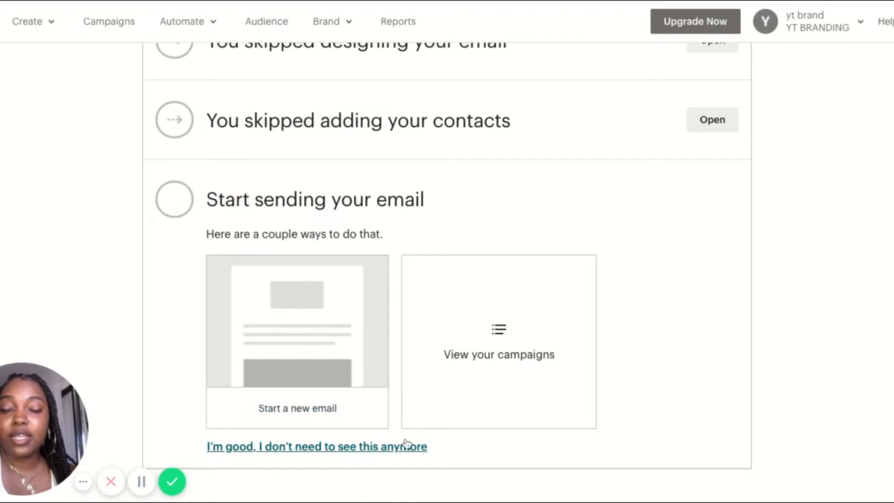
{"action": "left_click", "coordinate": [349, 451]}
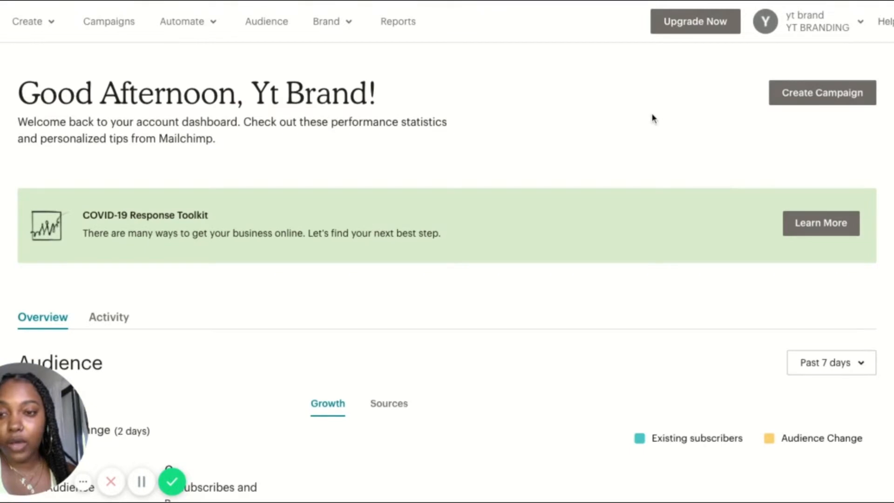
Read through the free custom domain offer and close it to return to the dashboard
{"action": "scroll", "coordinate": [497, 231], "scroll_direction": "down", "scroll_amount": 2}
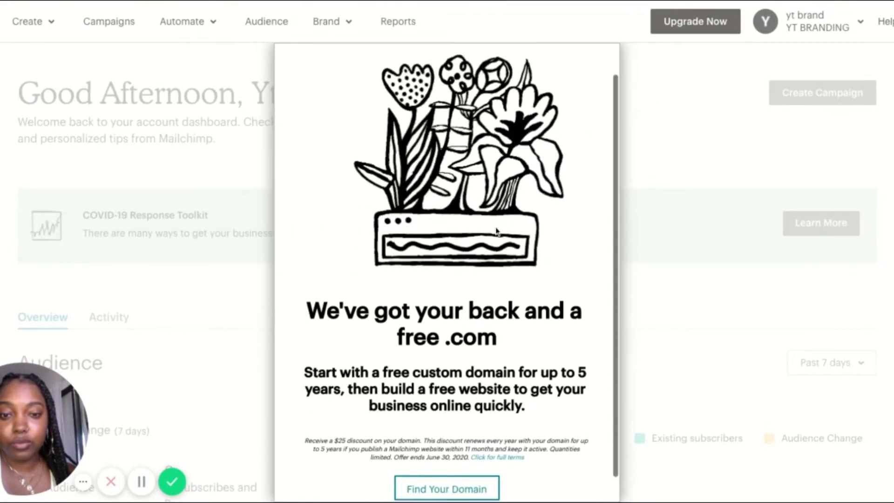
{"action": "scroll", "coordinate": [497, 231], "scroll_direction": "down", "scroll_amount": 1}
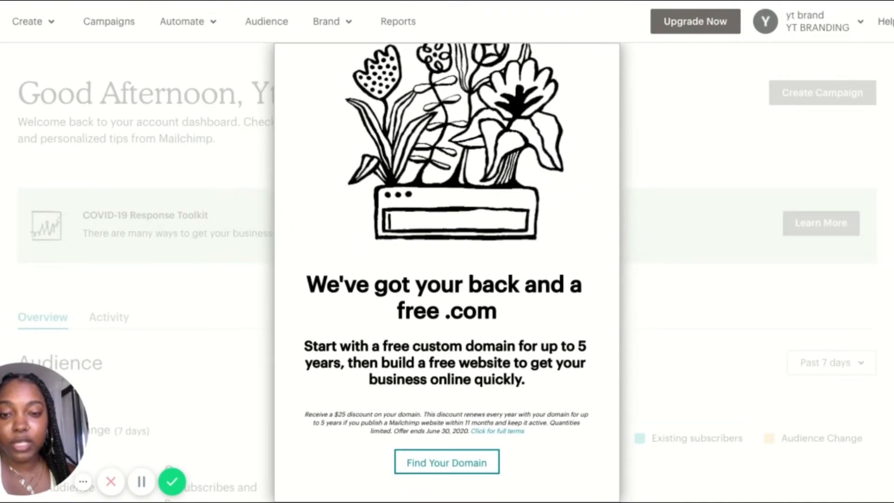
{"action": "scroll", "coordinate": [580, 103], "scroll_direction": "up", "scroll_amount": 2}
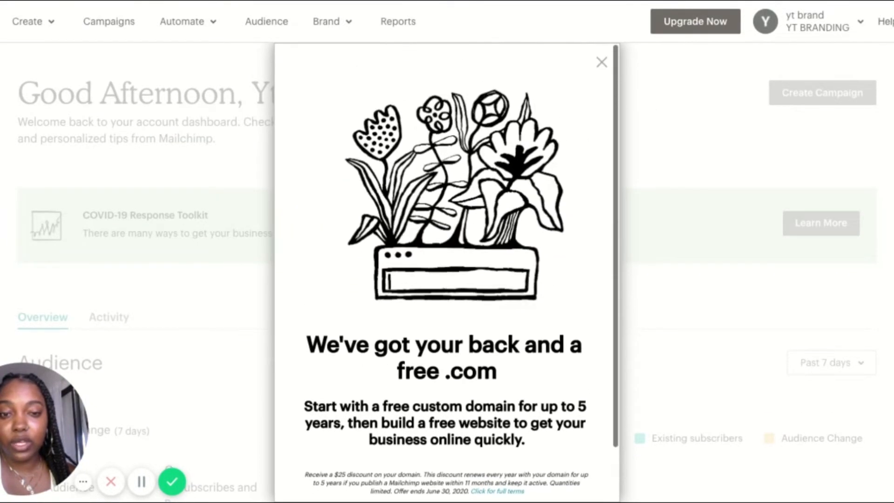
{"action": "left_click", "coordinate": [601, 64]}
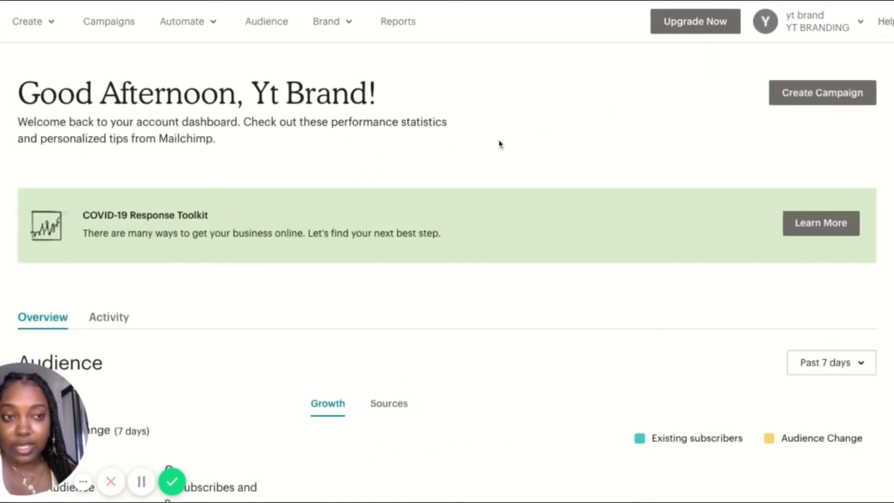
Examine the dashboard overview, including the audience statistics, marketing tips, campaigns section and shortcuts to help resources
{"action": "scroll", "coordinate": [487, 285], "scroll_direction": "down", "scroll_amount": 3}
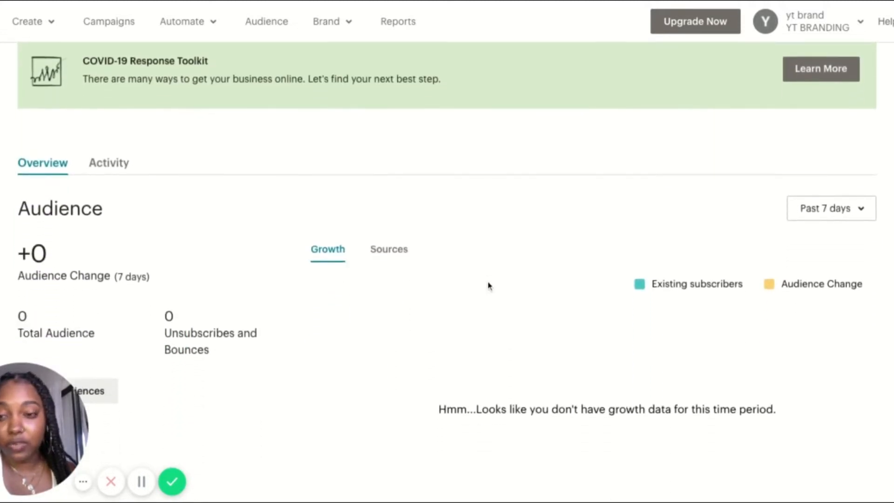
{"action": "scroll", "coordinate": [488, 286], "scroll_direction": "down", "scroll_amount": 1}
{"action": "scroll", "coordinate": [488, 286], "scroll_direction": "down", "scroll_amount": 3}
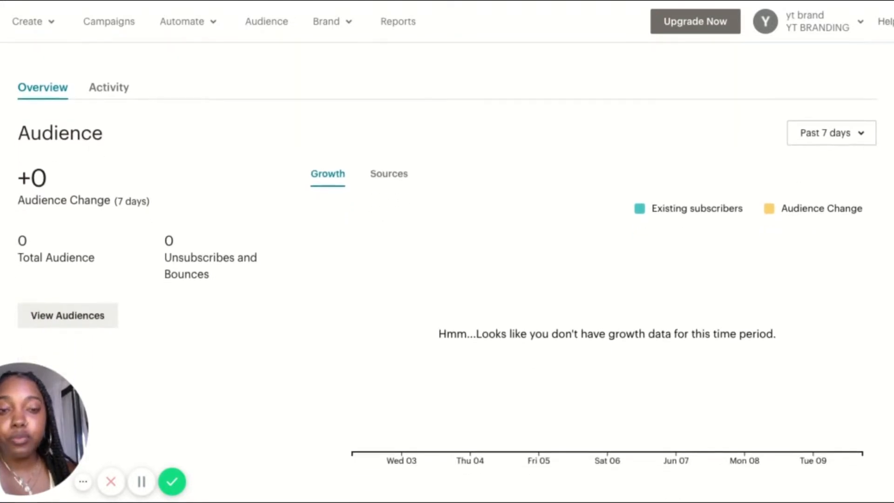
{"action": "scroll", "coordinate": [488, 285], "scroll_direction": "down", "scroll_amount": 5}
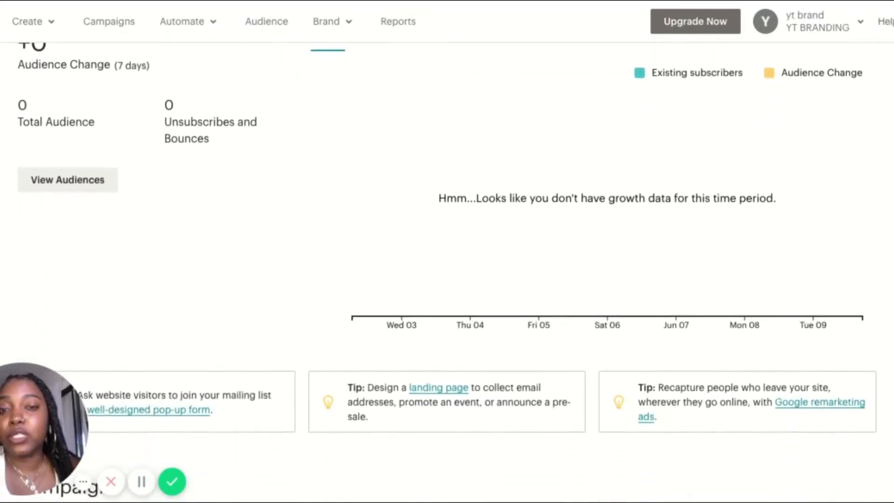
{"action": "scroll", "coordinate": [447, 272], "scroll_direction": "down", "scroll_amount": 4}
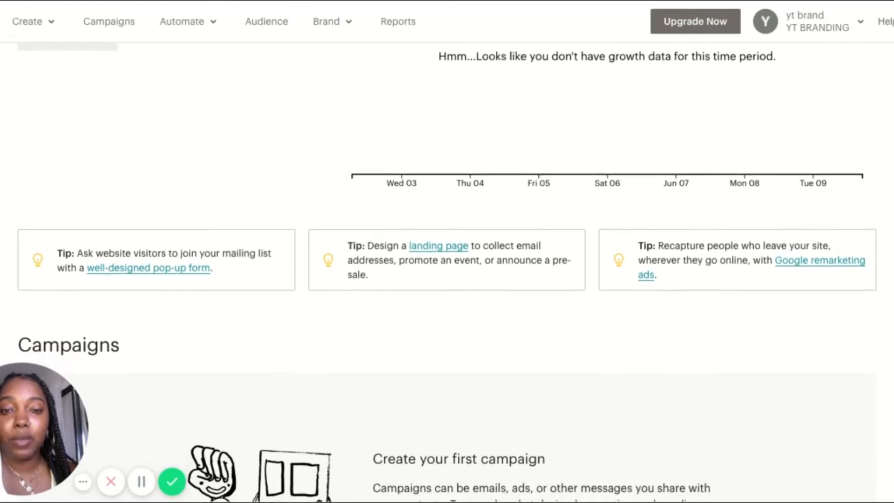
{"action": "scroll", "coordinate": [447, 272], "scroll_direction": "down", "scroll_amount": 1}
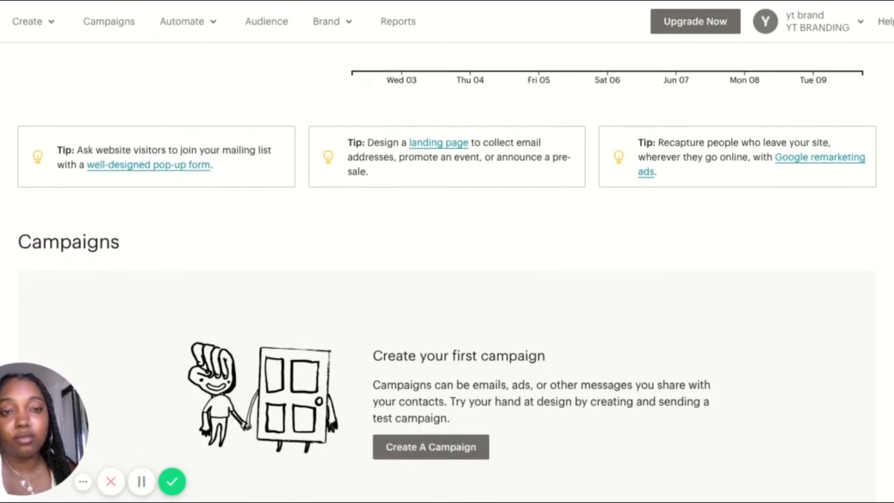
{"action": "scroll", "coordinate": [447, 272], "scroll_direction": "down", "scroll_amount": 2}
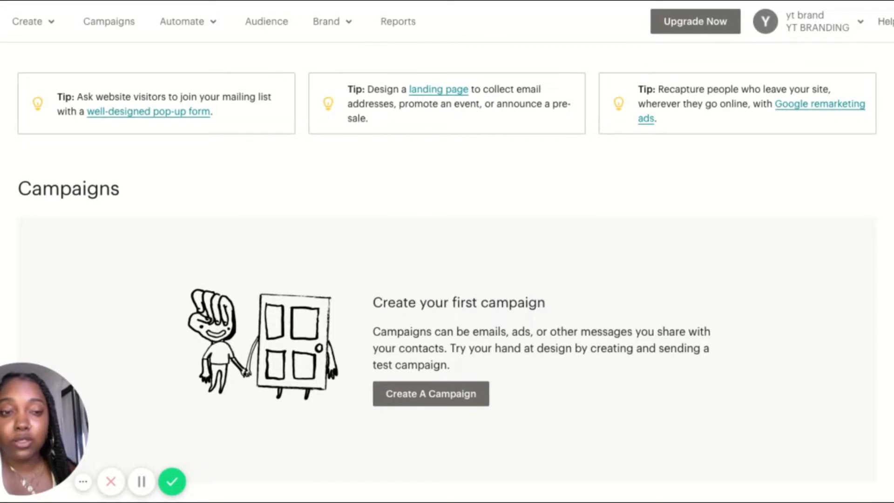
{"action": "scroll", "coordinate": [447, 273], "scroll_direction": "down", "scroll_amount": 1}
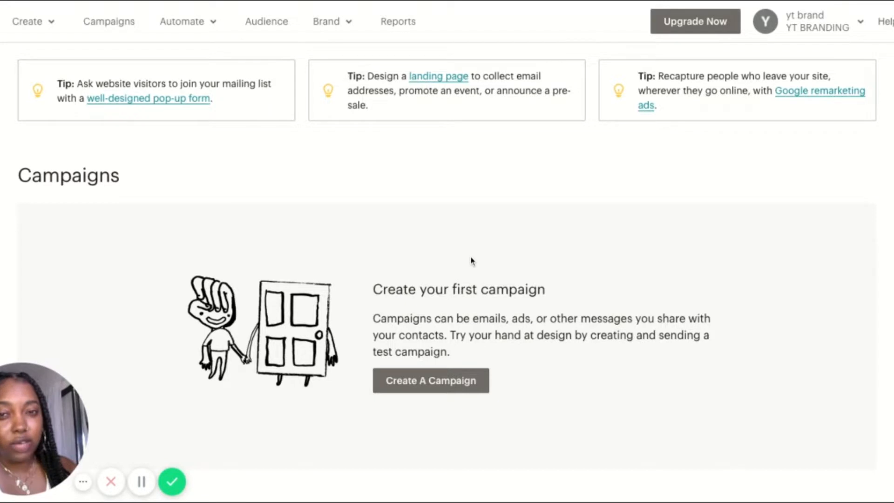
{"action": "scroll", "coordinate": [471, 261], "scroll_direction": "down", "scroll_amount": 1}
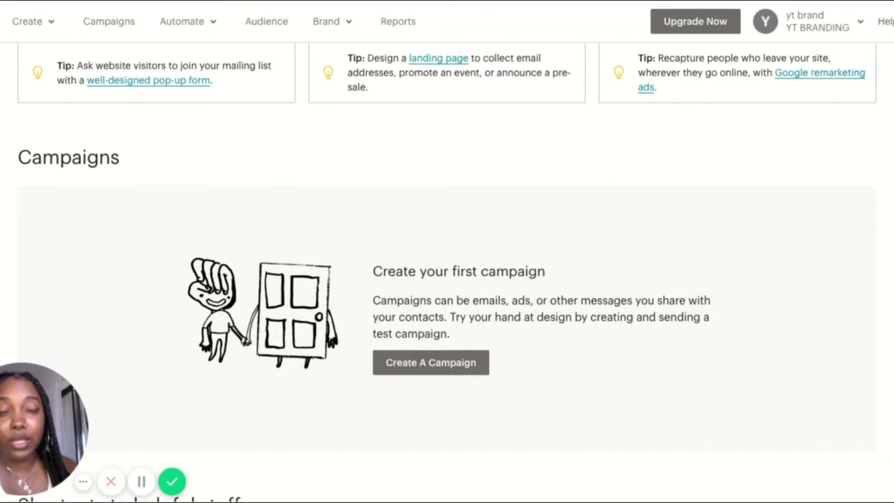
{"action": "scroll", "coordinate": [447, 260], "scroll_direction": "down", "scroll_amount": 1}
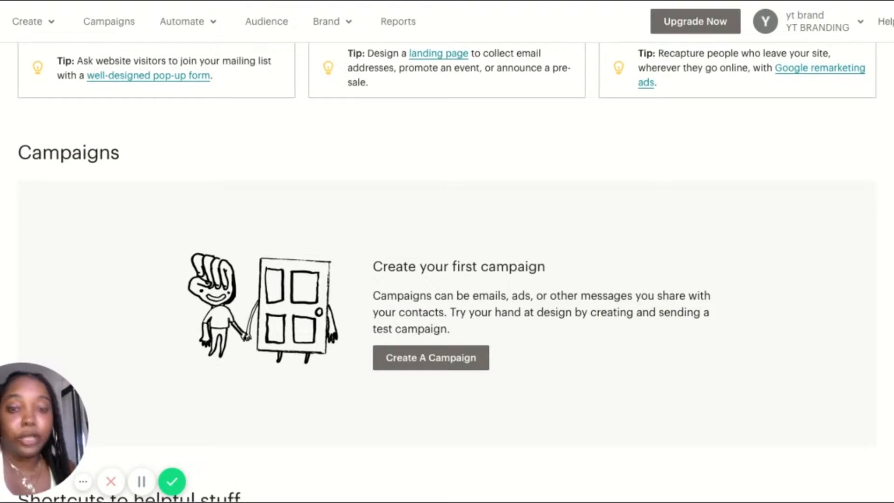
{"action": "scroll", "coordinate": [426, 192], "scroll_direction": "down", "scroll_amount": 3}
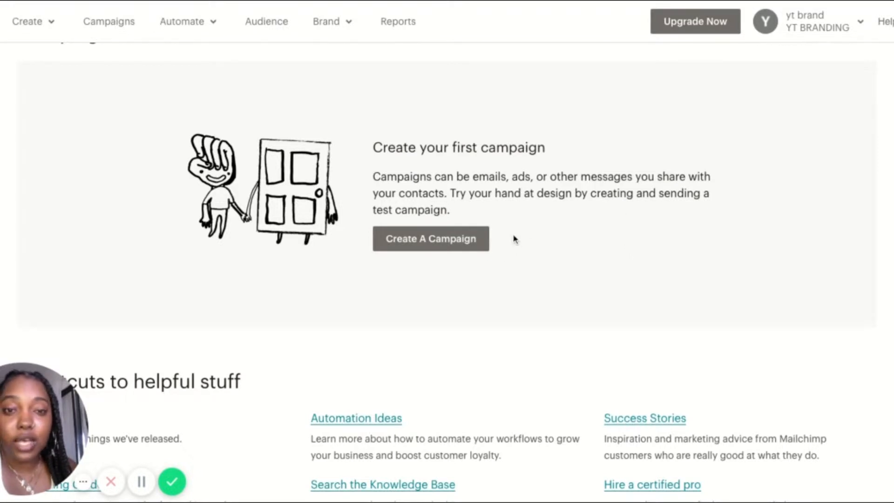
{"action": "scroll", "coordinate": [514, 239], "scroll_direction": "down", "scroll_amount": 1}
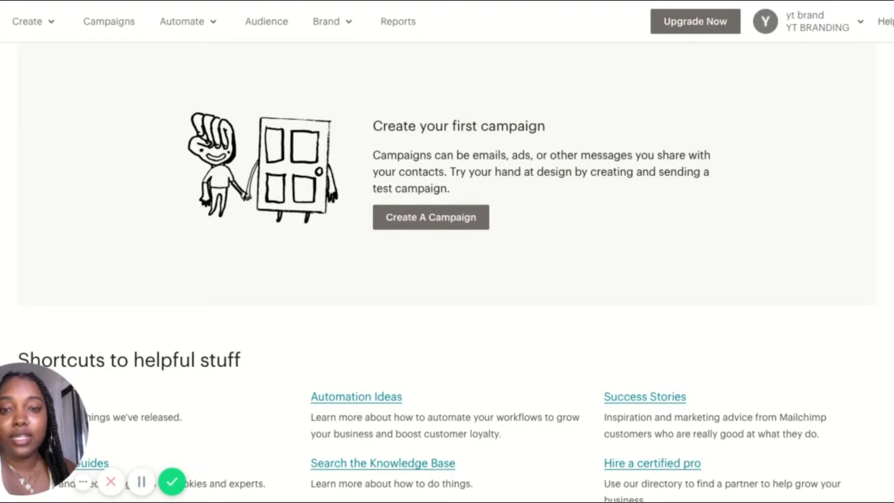
{"action": "scroll", "coordinate": [447, 233], "scroll_direction": "down", "scroll_amount": 3}
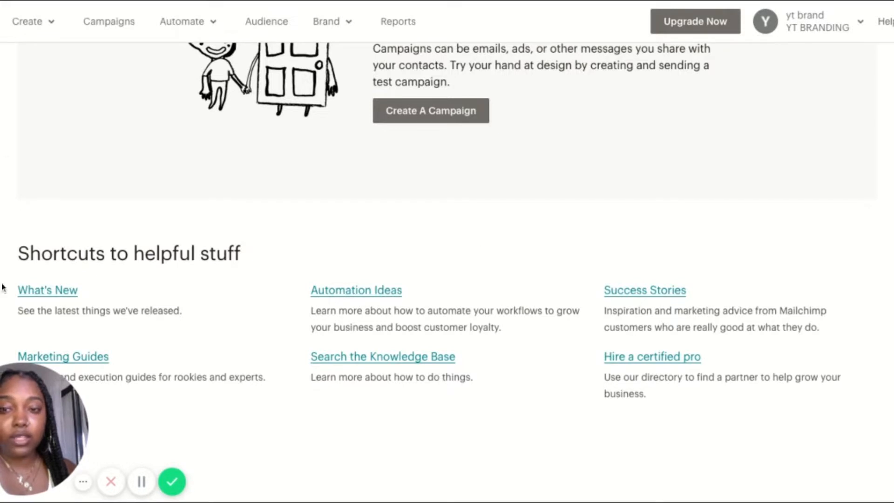
{"action": "scroll", "coordinate": [523, 201], "scroll_direction": "up", "scroll_amount": 10}
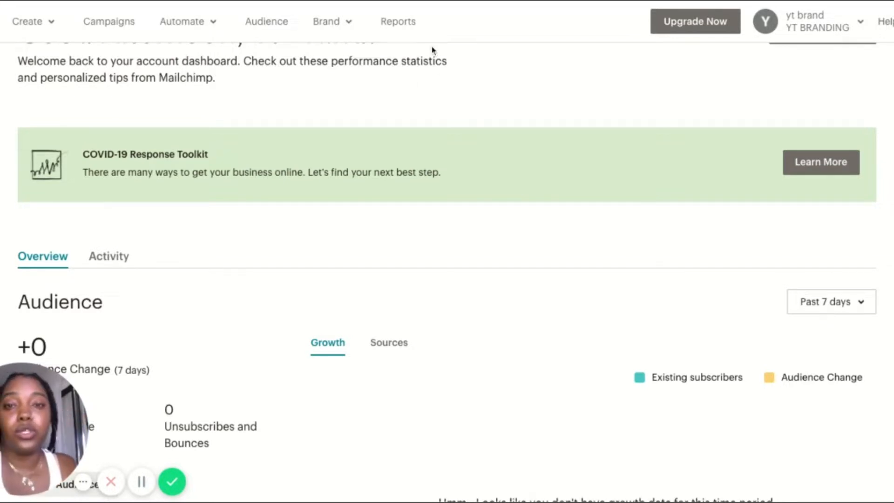
{"action": "scroll", "coordinate": [438, 102], "scroll_direction": "up", "scroll_amount": 2}
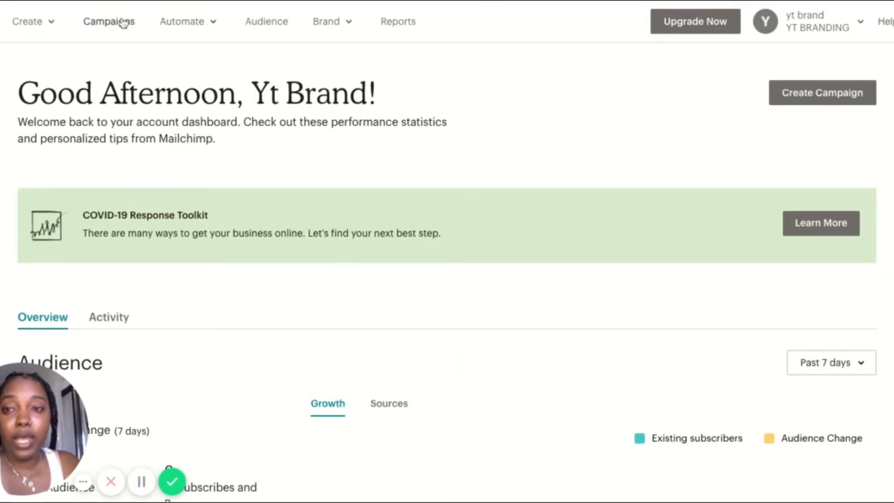
Review the available Automate options and the Brand options for templates, website, domains and content
{"action": "left_click", "coordinate": [193, 24]}
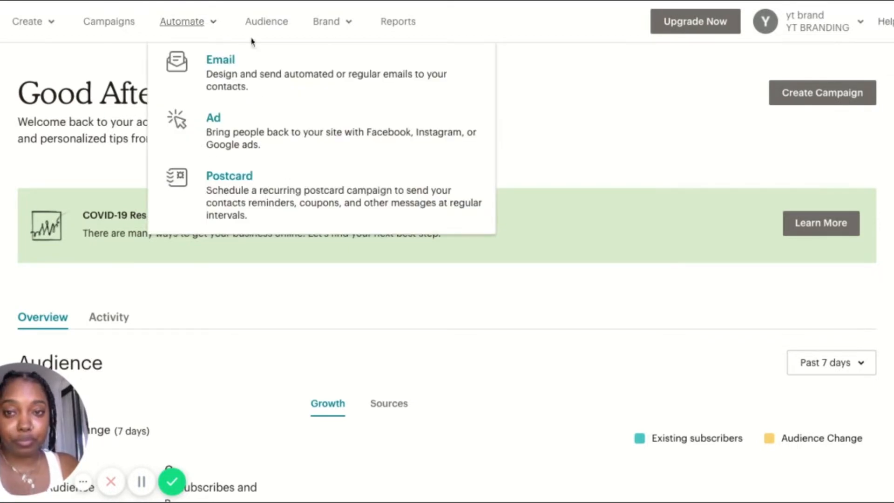
{"action": "left_click", "coordinate": [338, 39]}
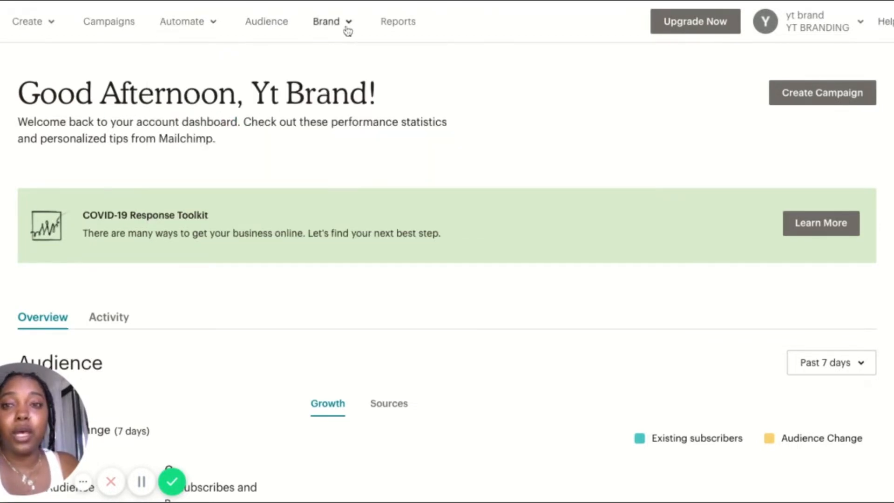
{"action": "left_click", "coordinate": [350, 24]}
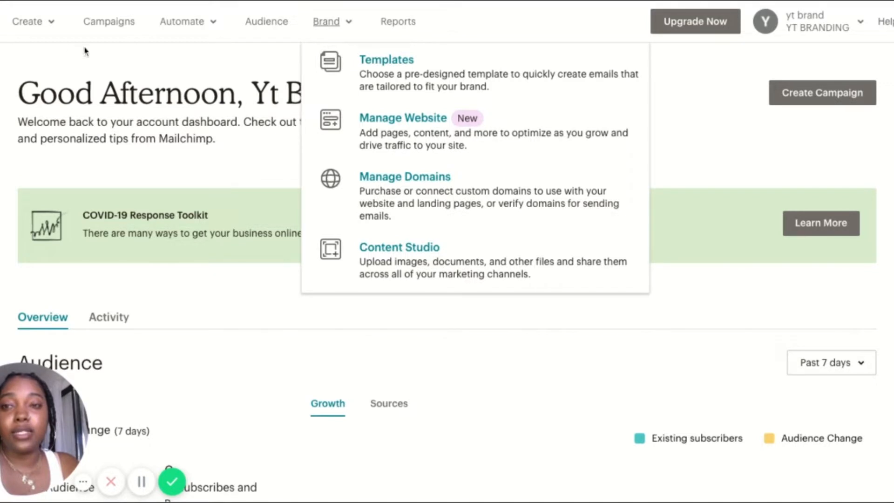
Open the Campaigns page and examine its campaign list and the status and type filters
{"action": "left_click", "coordinate": [110, 21]}
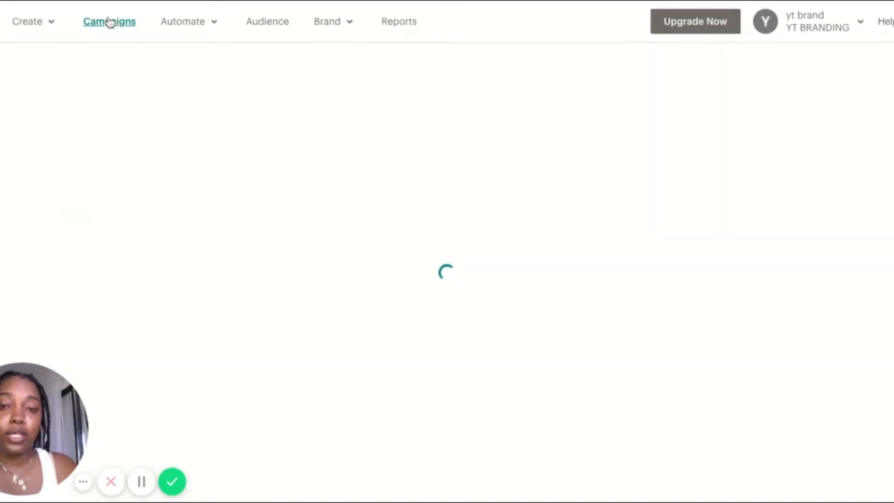
{"action": "scroll", "coordinate": [519, 47], "scroll_direction": "down", "scroll_amount": 5}
{"action": "scroll", "coordinate": [520, 47], "scroll_direction": "down", "scroll_amount": 2}
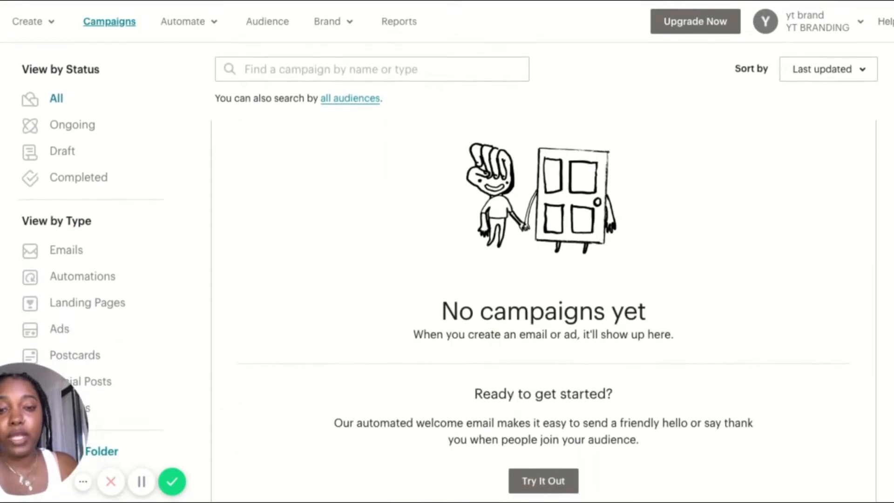
{"action": "scroll", "coordinate": [220, 227], "scroll_direction": "down", "scroll_amount": 2}
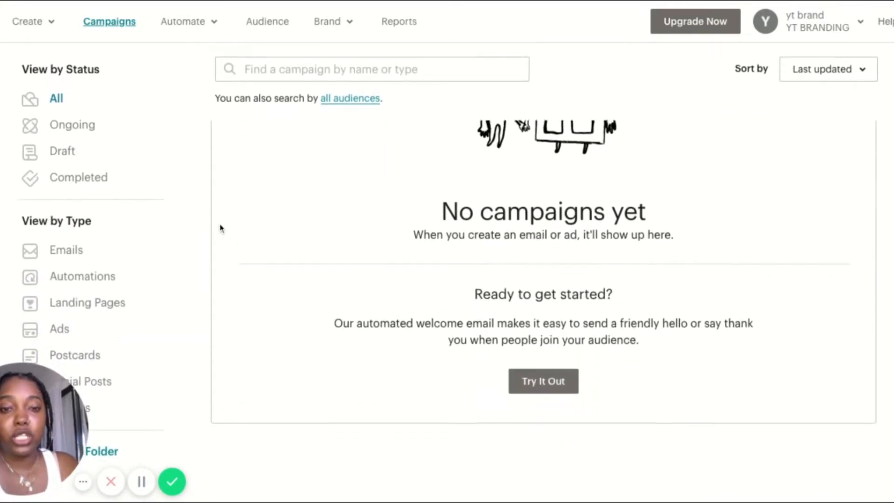
{"action": "scroll", "coordinate": [221, 227], "scroll_direction": "up", "scroll_amount": 8}
{"action": "scroll", "coordinate": [448, 272], "scroll_direction": "down", "scroll_amount": 2}
{"action": "scroll", "coordinate": [447, 293], "scroll_direction": "down", "scroll_amount": 2}
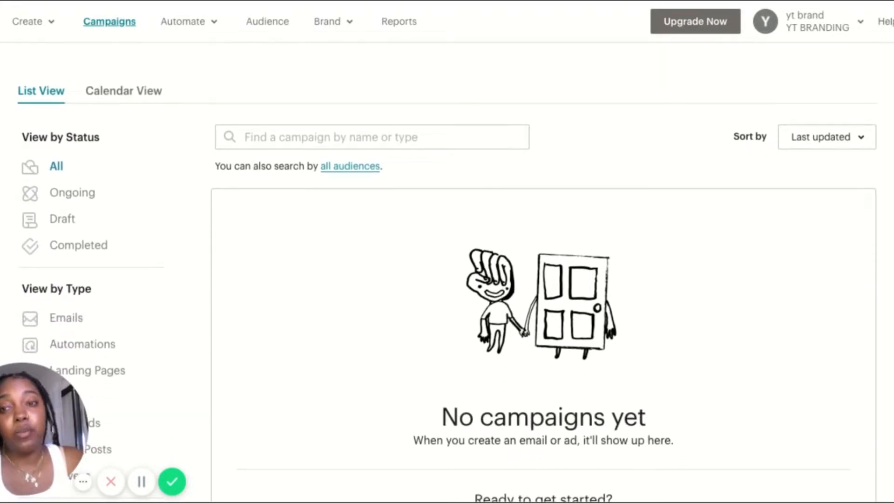
{"action": "scroll", "coordinate": [205, 189], "scroll_direction": "down", "scroll_amount": 1}
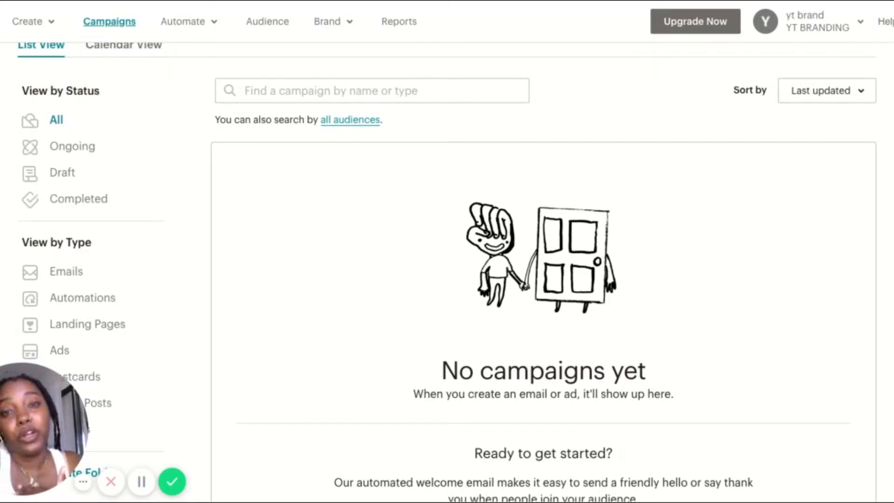
{"action": "scroll", "coordinate": [544, 308], "scroll_direction": "down", "scroll_amount": 2}
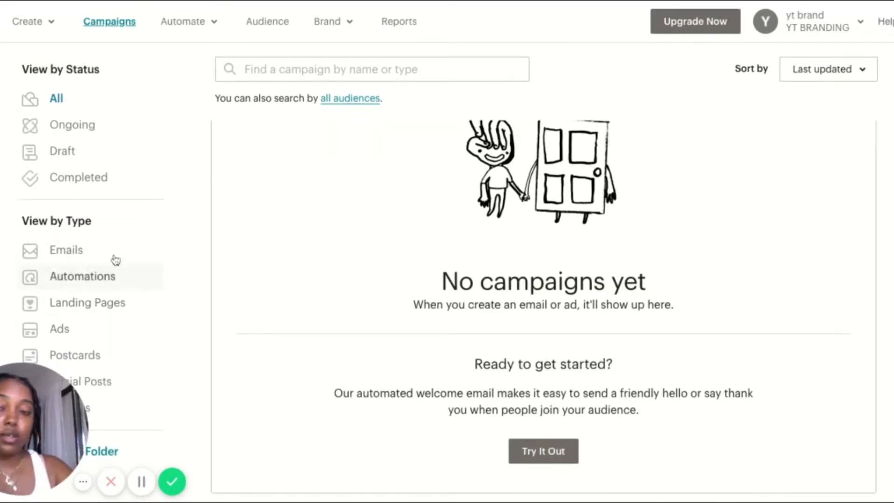
{"action": "left_click_drag", "start_coordinate": [19, 442], "coordinate": [29, 407]}
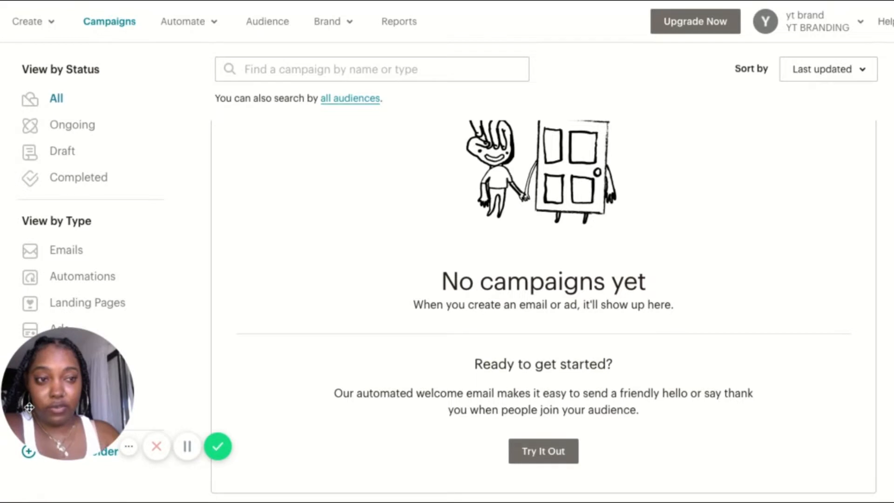
{"action": "left_click_drag", "start_coordinate": [29, 407], "coordinate": [830, 116]}
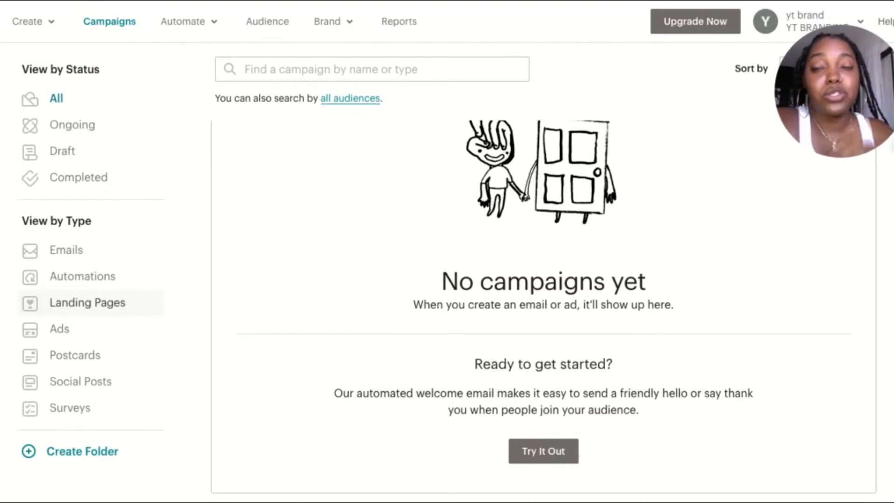
Filter the campaign list by type to show only Landing Pages
{"action": "left_click", "coordinate": [87, 303]}
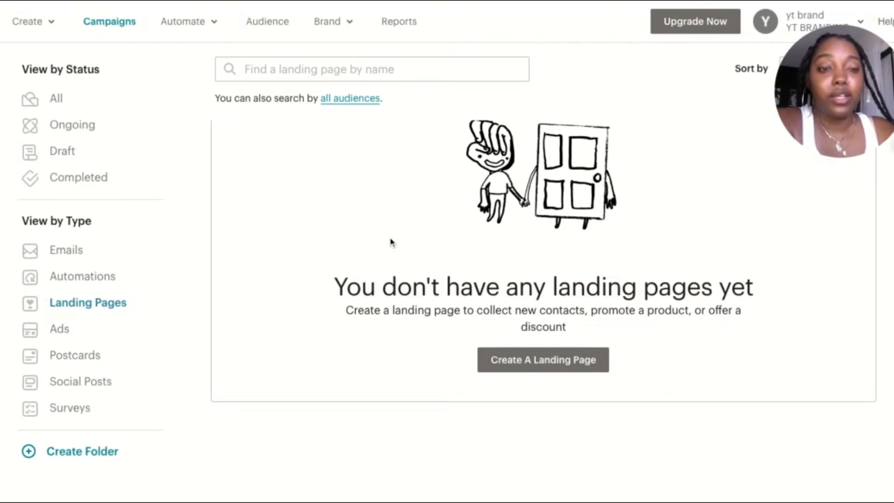
Start a new landing page and name it EMAIL SIGNUPS FOR BRAND LAUNCH
{"action": "left_click", "coordinate": [520, 371]}
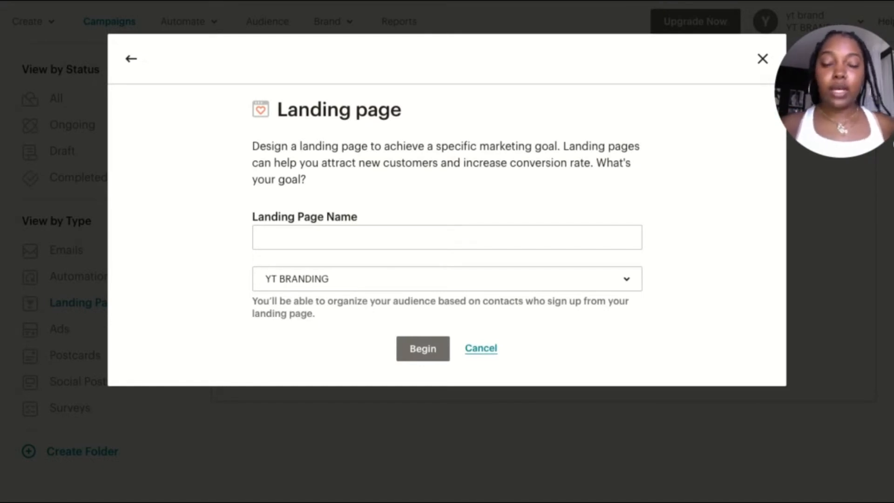
{"action": "left_click", "coordinate": [460, 233]}
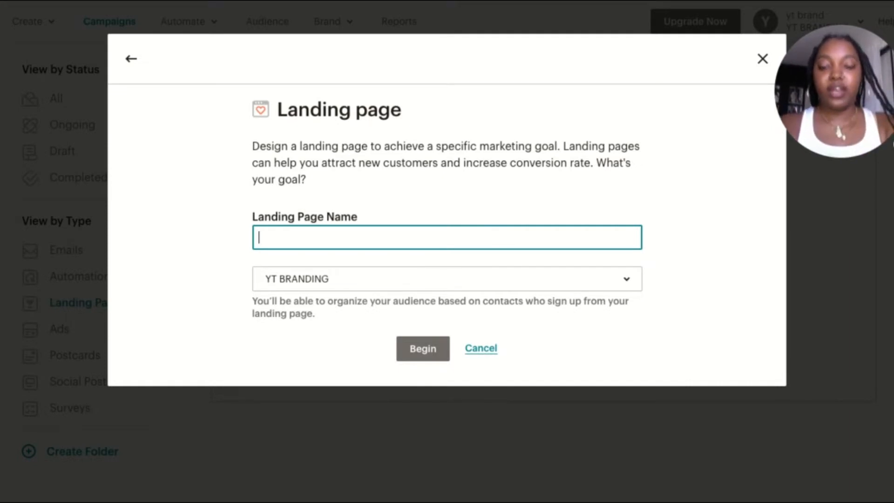
{"action": "type", "text": "EMAIL "}
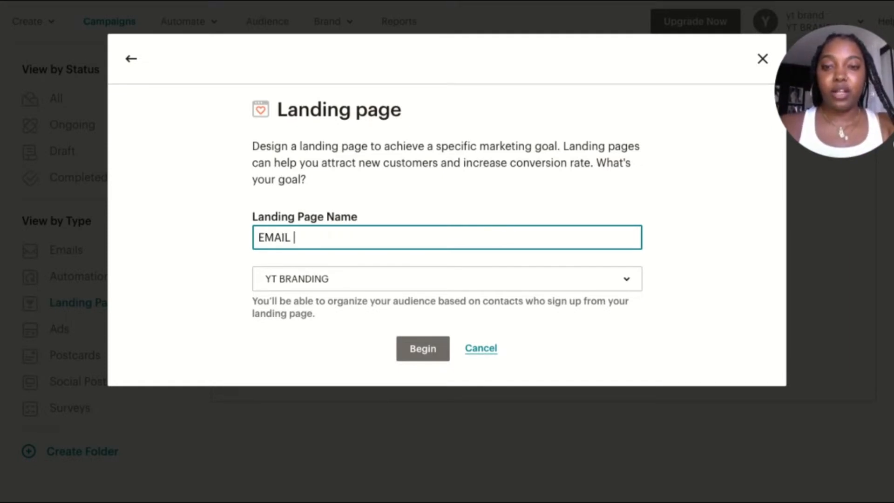
{"action": "type", "text": "SIGNUP"}
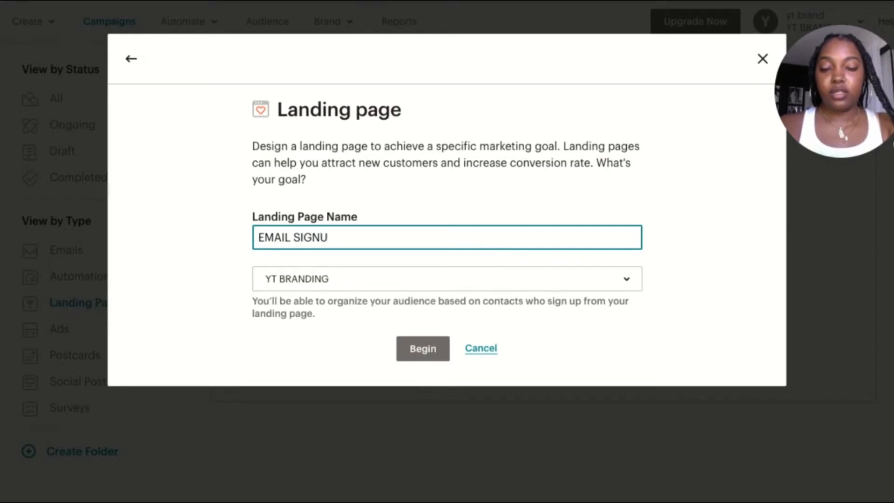
{"action": "key", "text": "BackSpace"}
{"action": "key", "text": "BackSpace"}
{"action": "type", "text": "UP"}
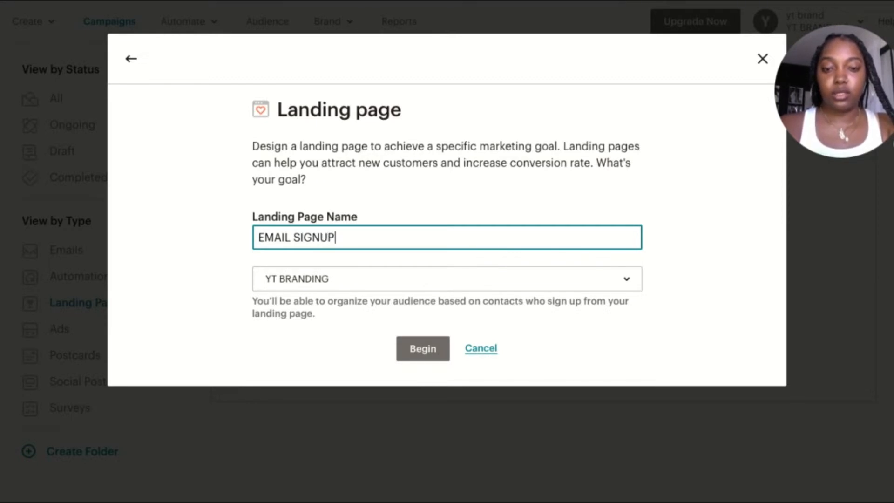
{"action": "type", "text": "S FOR "}
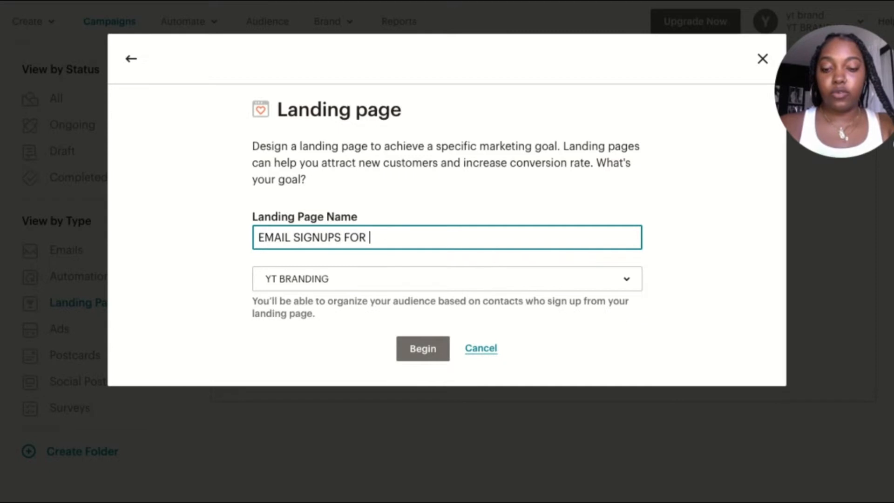
{"action": "type", "text": "BRAND LAUN"}
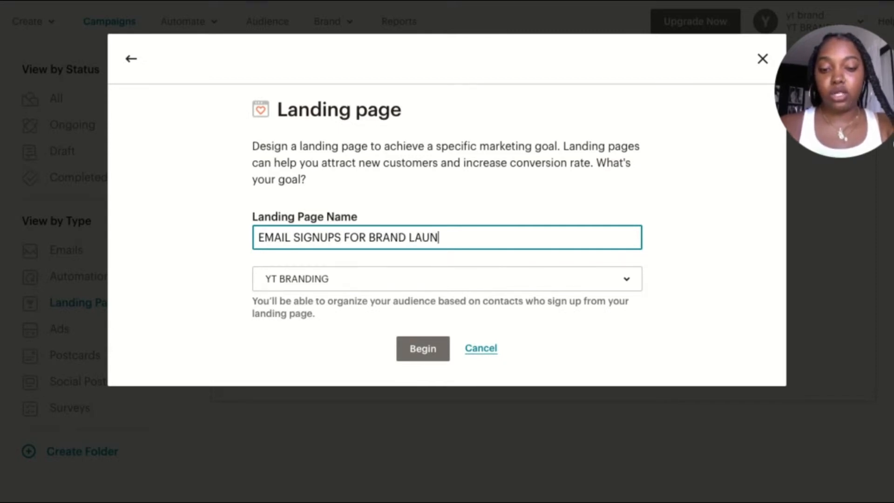
{"action": "type", "text": "CH"}
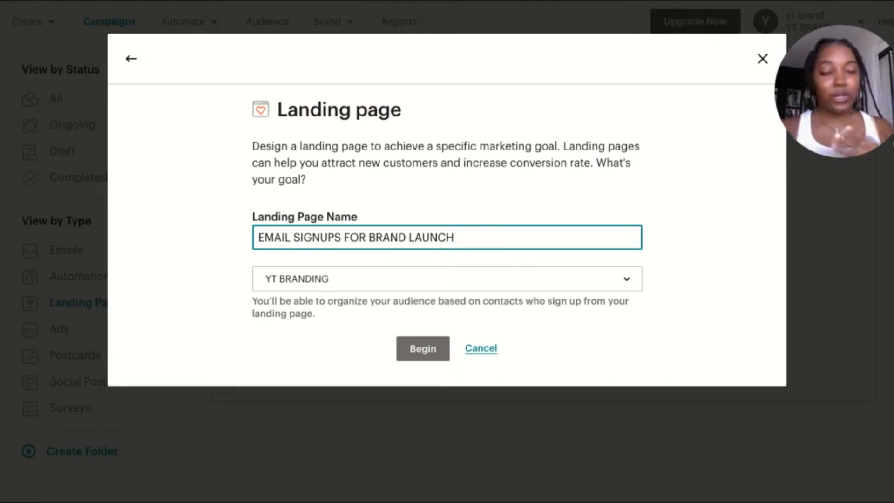
Choose YT BRANDING as the landing page's audience and begin building the page
{"action": "left_click", "coordinate": [433, 287]}
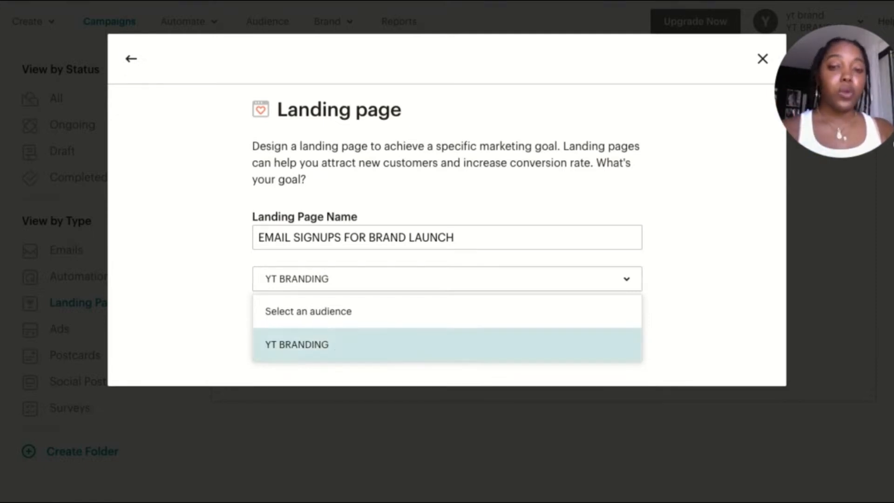
{"action": "left_click", "coordinate": [335, 346]}
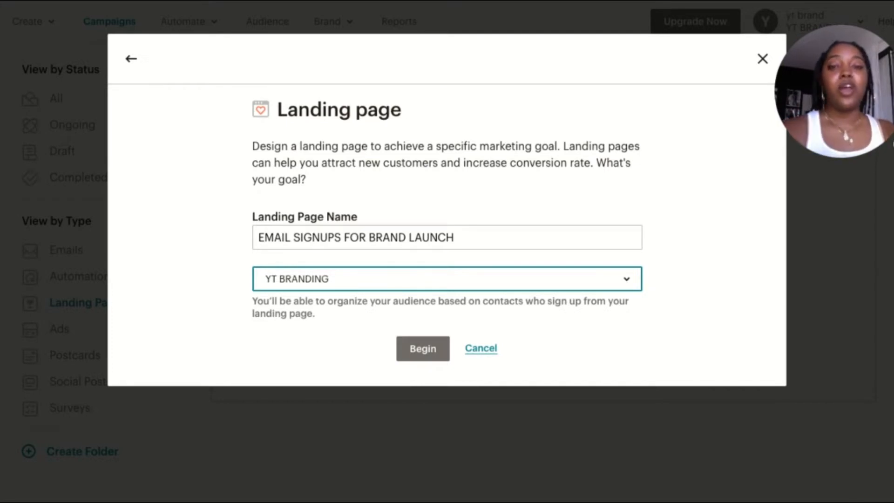
{"action": "left_click", "coordinate": [419, 349]}
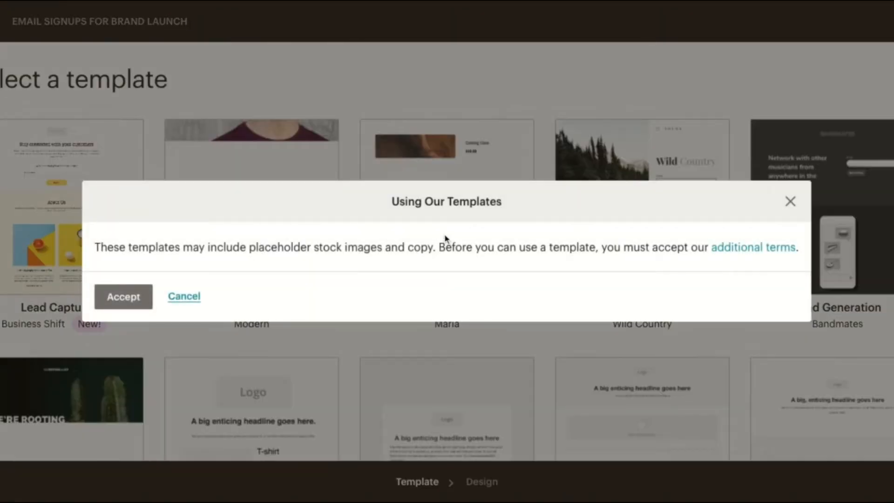
Accept the additional template terms and choose the Grow Your List template for the landing page
{"action": "left_click", "coordinate": [136, 295]}
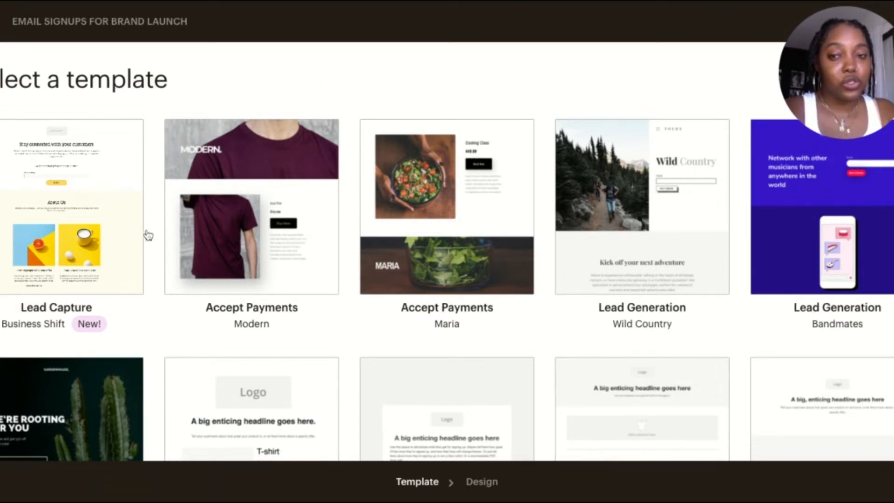
{"action": "scroll", "coordinate": [166, 294], "scroll_direction": "down", "scroll_amount": 2}
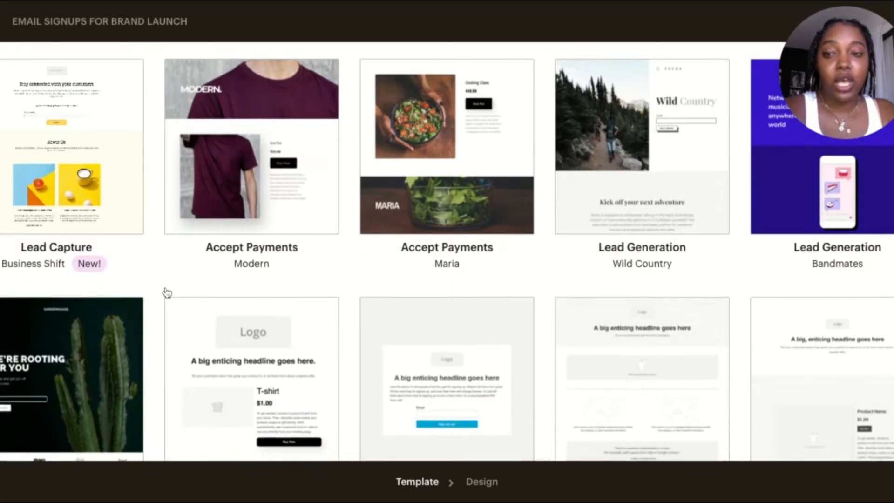
{"action": "scroll", "coordinate": [166, 293], "scroll_direction": "up", "scroll_amount": 1}
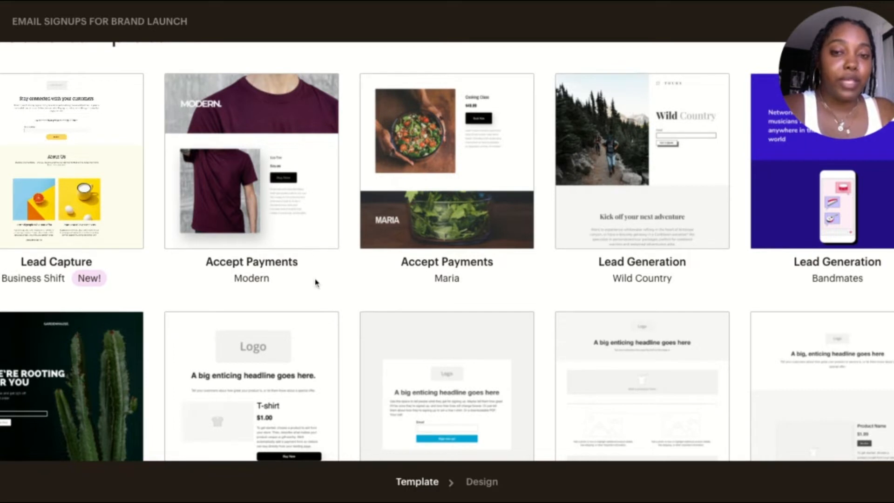
{"action": "scroll", "coordinate": [315, 282], "scroll_direction": "up", "scroll_amount": 1}
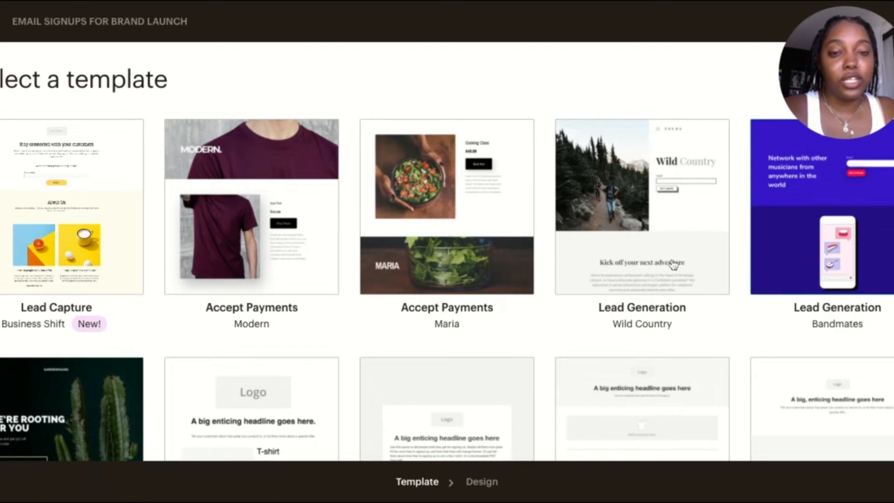
{"action": "scroll", "coordinate": [673, 263], "scroll_direction": "down", "scroll_amount": 4}
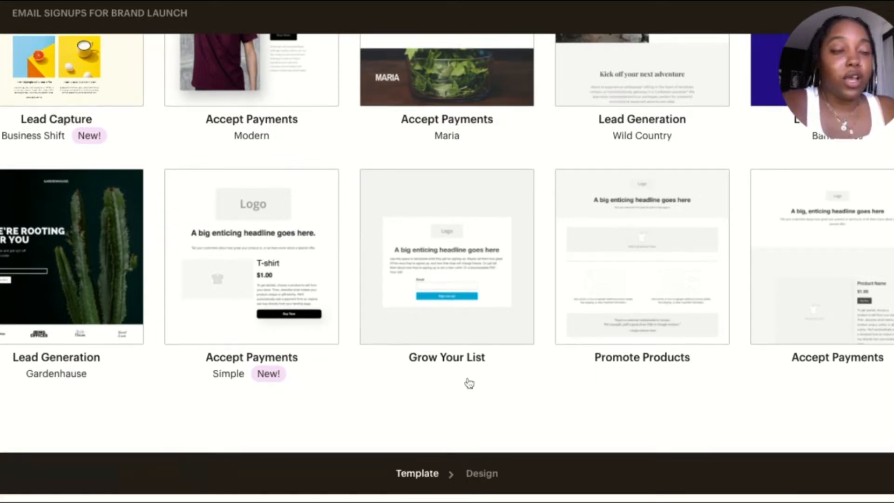
{"action": "scroll", "coordinate": [483, 381], "scroll_direction": "up", "scroll_amount": 1}
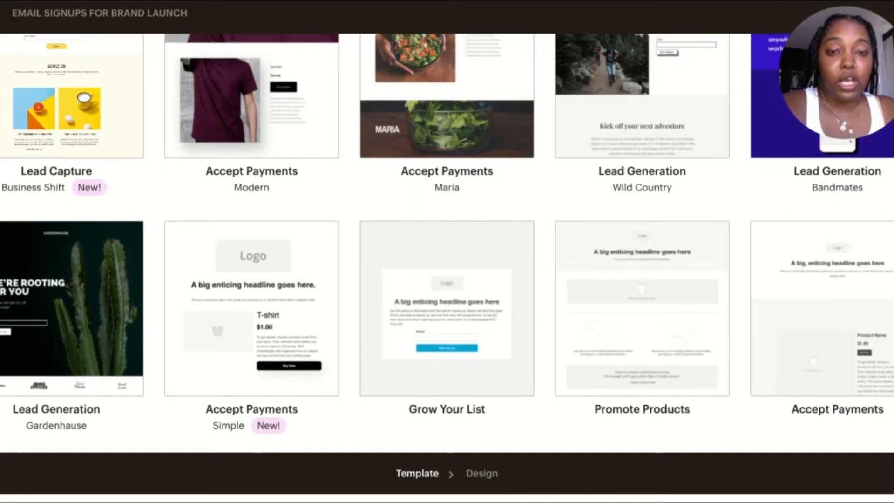
{"action": "scroll", "coordinate": [498, 387], "scroll_direction": "up", "scroll_amount": 1}
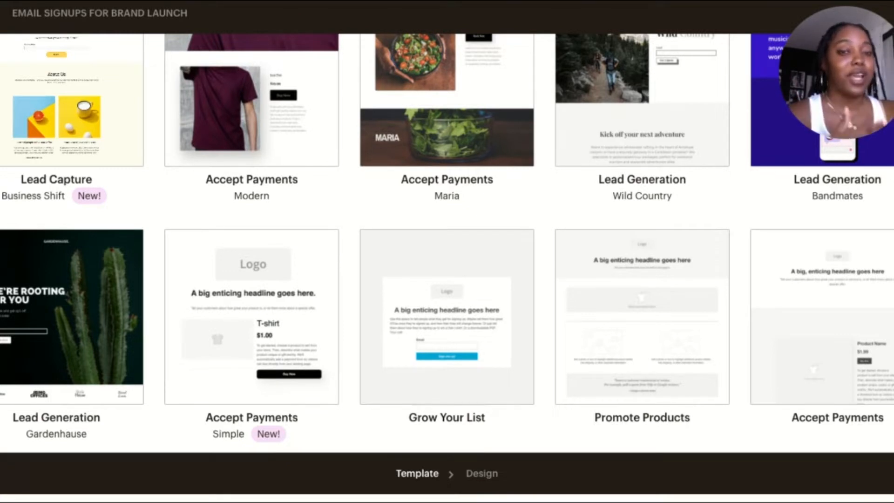
{"action": "mouse_move", "coordinate": [480, 375]}
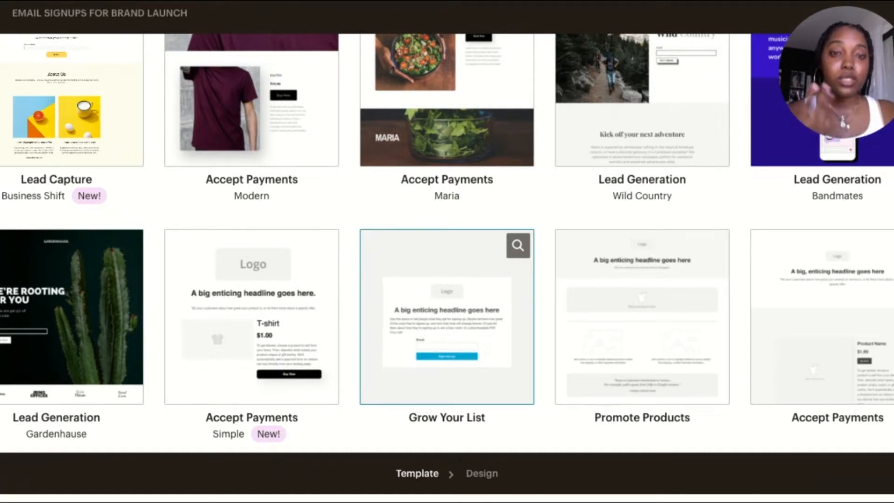
{"action": "left_click", "coordinate": [447, 317]}
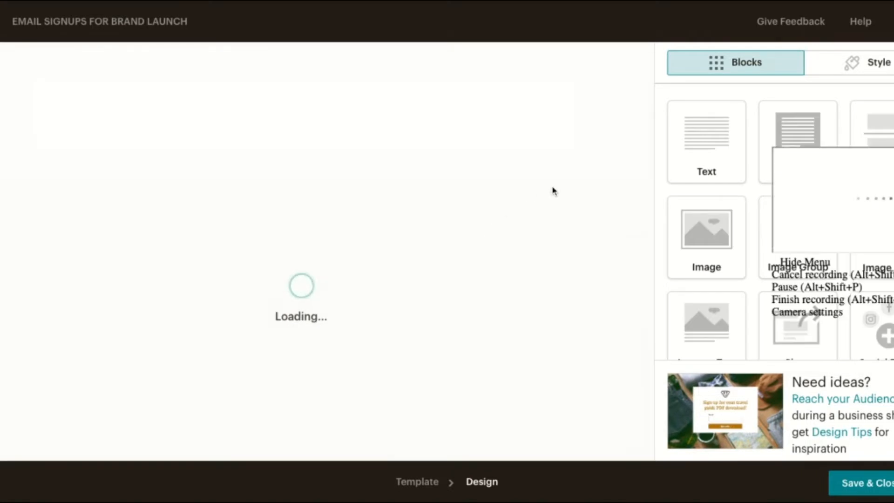
{"action": "left_click_drag", "start_coordinate": [852, 219], "coordinate": [859, 77]}
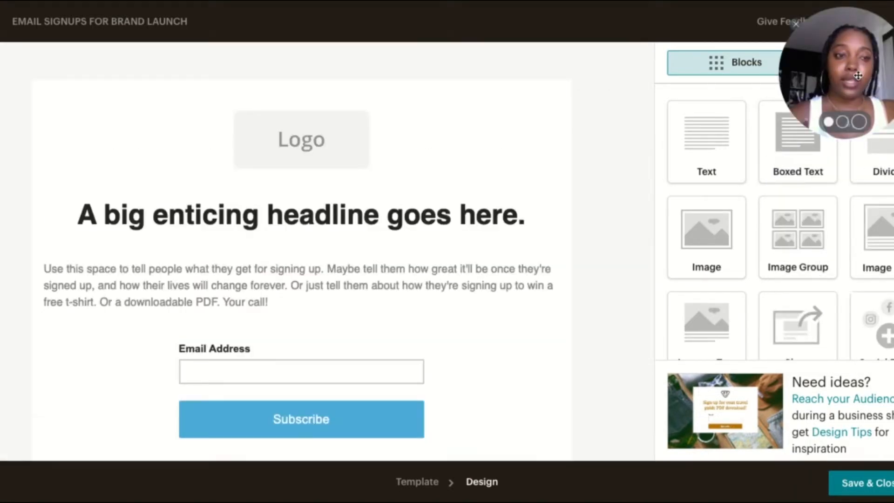
{"action": "mouse_move", "coordinate": [840, 43]}
{"action": "left_mouse_down"}
{"action": "mouse_move", "coordinate": [646, 97]}
{"action": "mouse_move", "coordinate": [332, 53]}
{"action": "mouse_move", "coordinate": [14, 41]}
{"action": "left_mouse_up"}
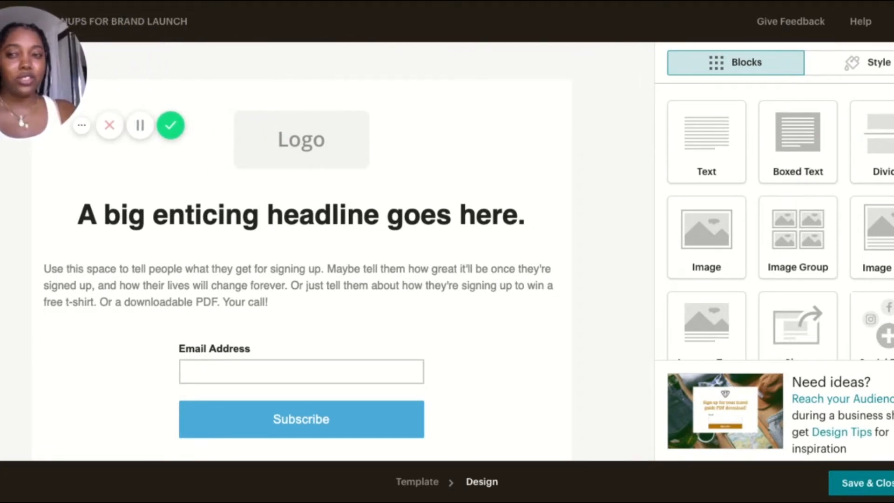
{"action": "left_click", "coordinate": [83, 126]}
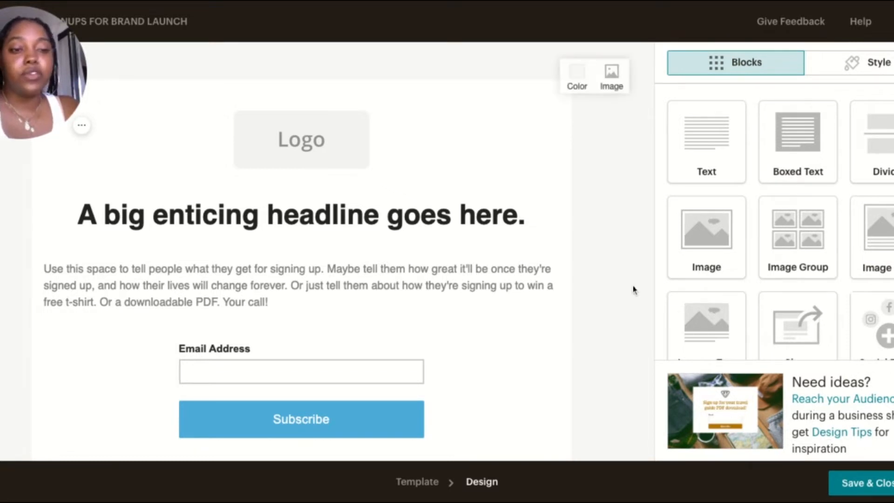
Replace the placeholder logo at the head of the page with the uploaded image s (1).png
{"action": "mouse_move", "coordinate": [451, 164]}
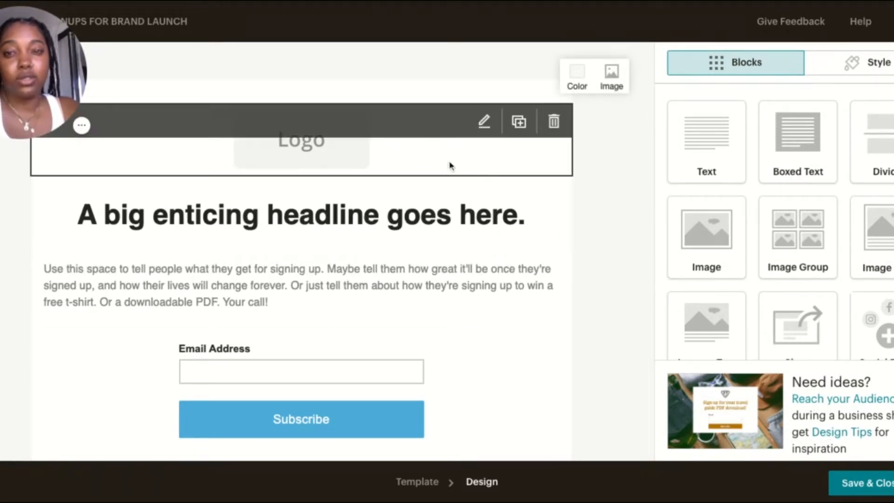
{"action": "left_click", "coordinate": [340, 146]}
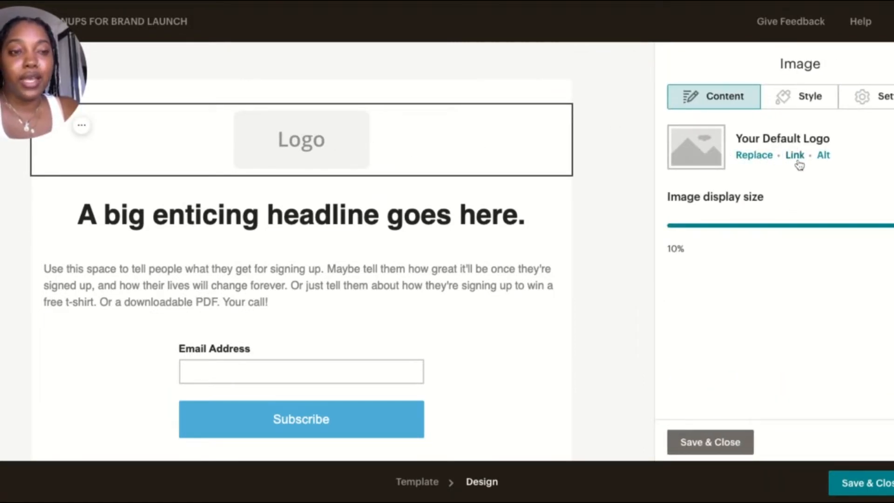
{"action": "left_click", "coordinate": [767, 158]}
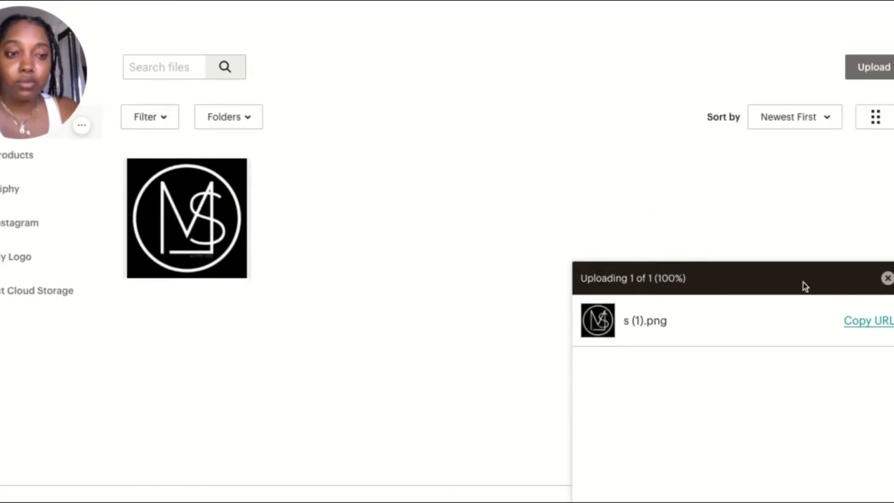
{"action": "left_click", "coordinate": [888, 278]}
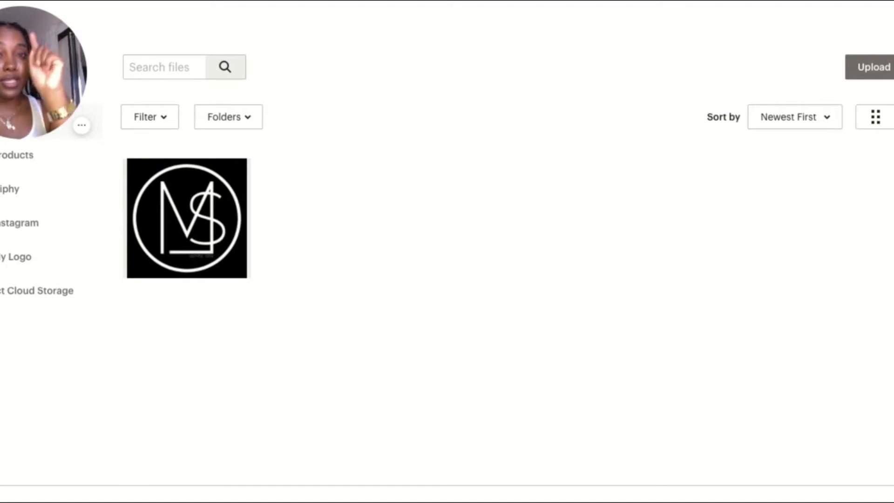
{"action": "left_click", "coordinate": [166, 212]}
{"action": "left_click", "coordinate": [889, 67]}
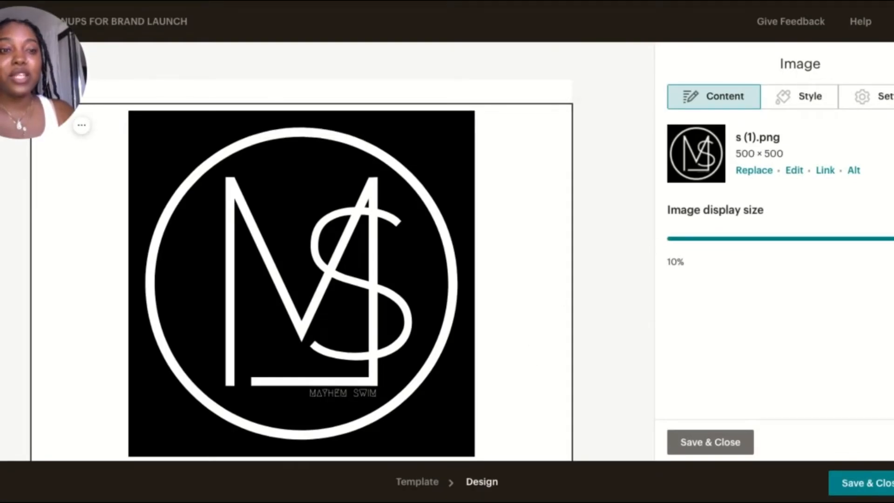
Replace the placeholder headline below the logo with "LET THE COUTDOWN BEGIN!" and save the text block
{"action": "scroll", "coordinate": [461, 231], "scroll_direction": "down", "scroll_amount": 6}
{"action": "scroll", "coordinate": [461, 232], "scroll_direction": "down", "scroll_amount": 1}
{"action": "scroll", "coordinate": [461, 232], "scroll_direction": "up", "scroll_amount": 6}
{"action": "scroll", "coordinate": [461, 231], "scroll_direction": "down", "scroll_amount": 6}
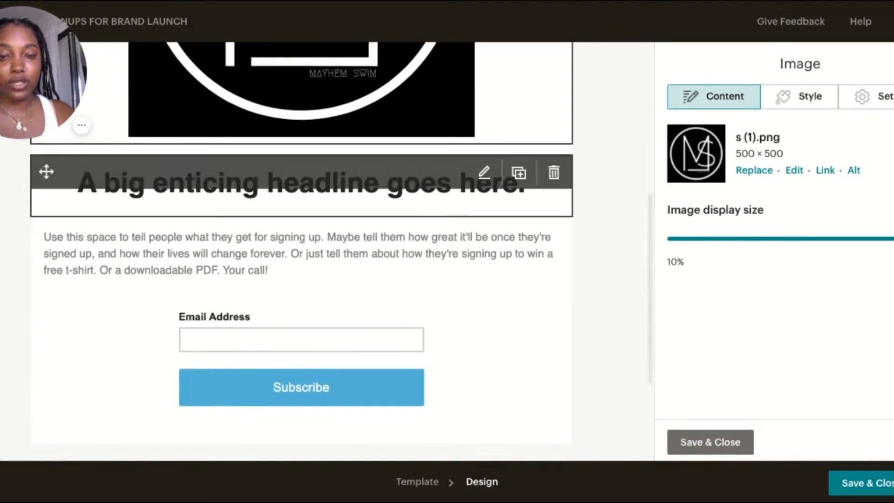
{"action": "left_click", "coordinate": [433, 199]}
{"action": "left_click", "coordinate": [199, 206]}
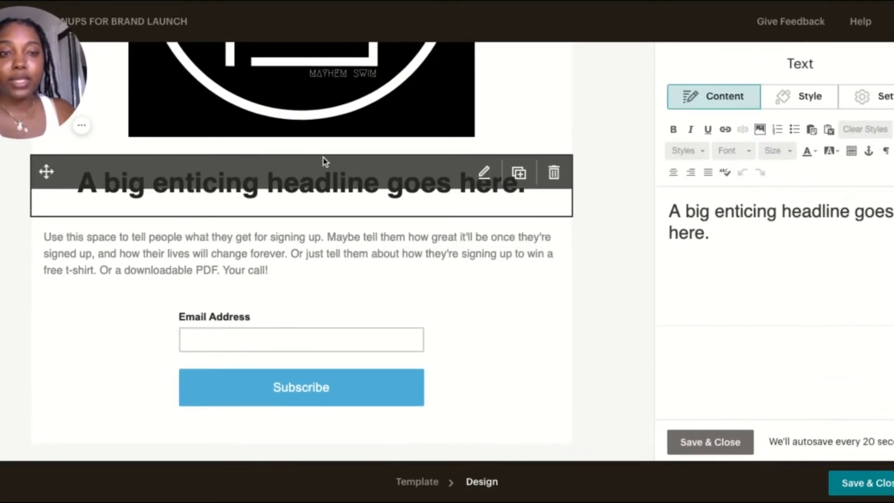
{"action": "triple_click", "coordinate": [710, 211]}
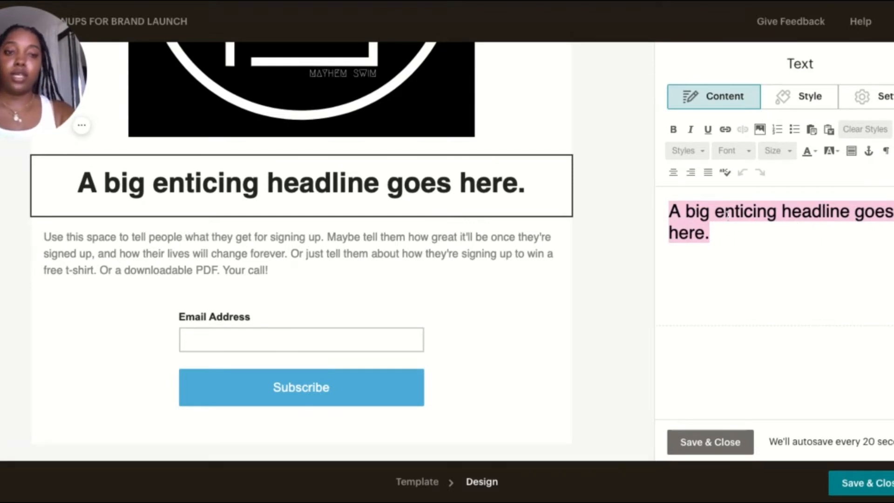
{"action": "key", "text": "BackSpace"}
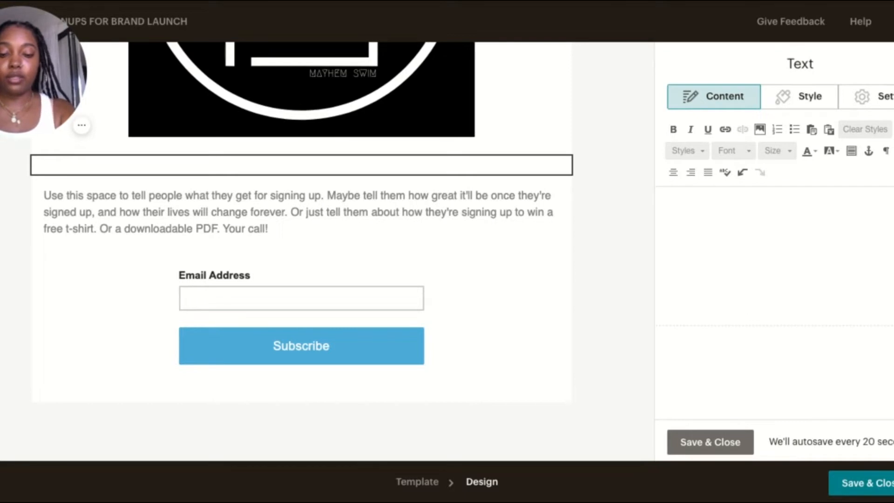
{"action": "type", "text": "LET "}
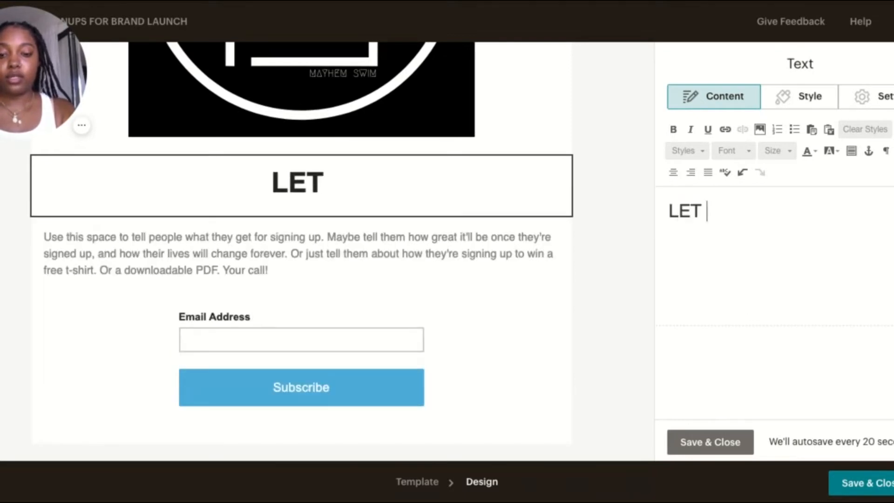
{"action": "type", "text": "THE COUTDOWN BEGIN"}
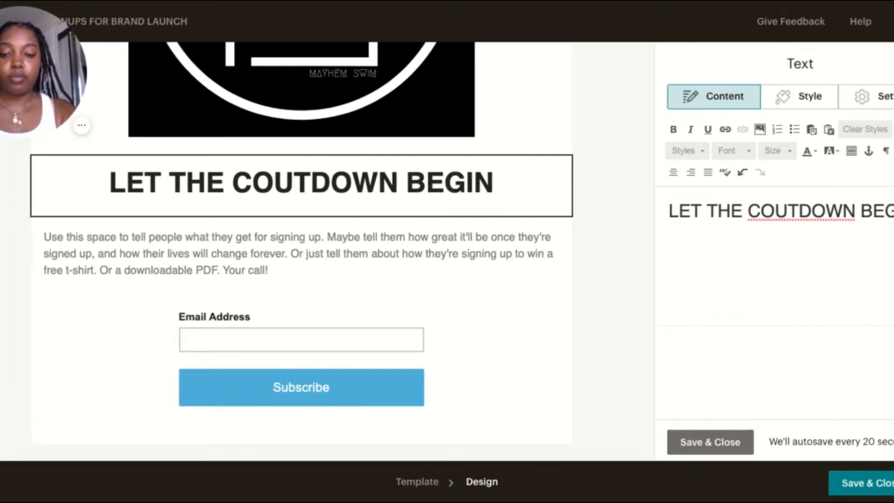
{"action": "type", "text": "!"}
{"action": "left_click", "coordinate": [730, 444]}
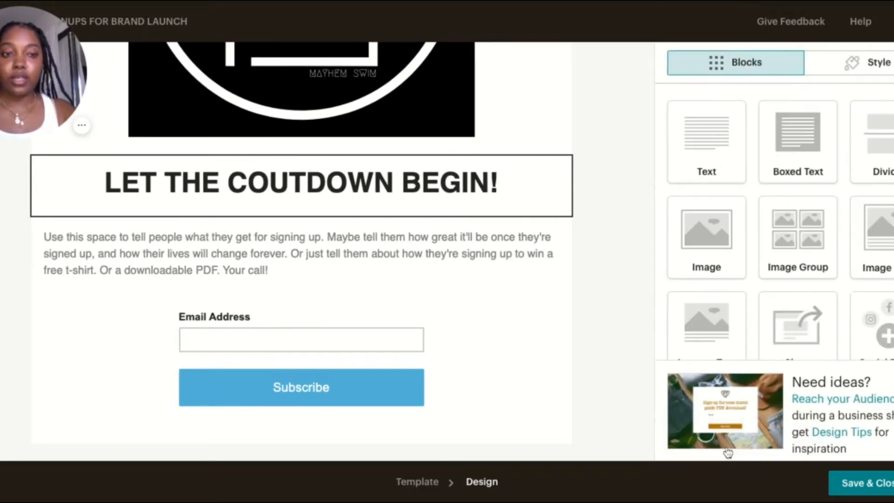
Correct the headline below the logo to read "LET THE COUNT DOWN BEGIN!"
{"action": "left_click", "coordinate": [535, 197]}
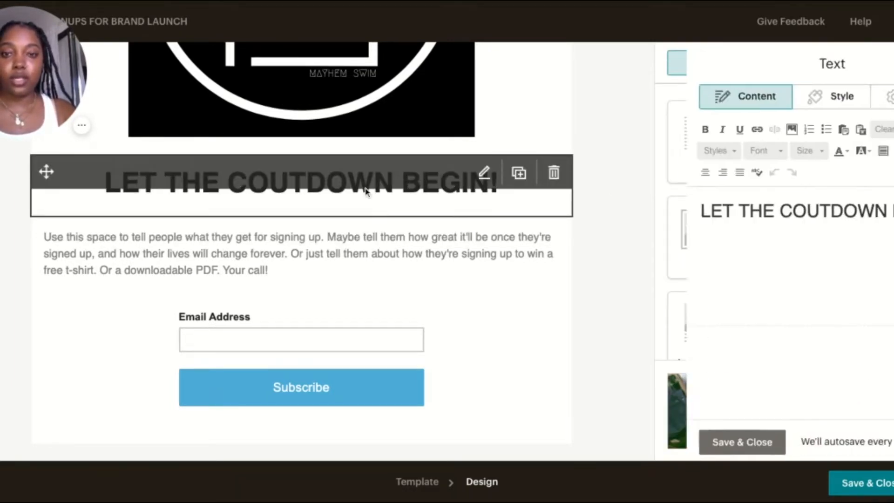
{"action": "left_click", "coordinate": [786, 214]}
{"action": "type", "text": "N"}
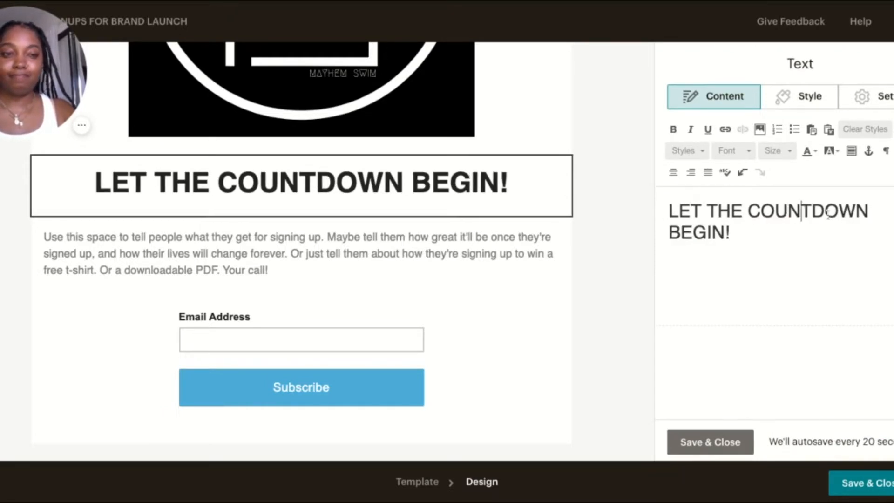
{"action": "left_click", "coordinate": [817, 199]}
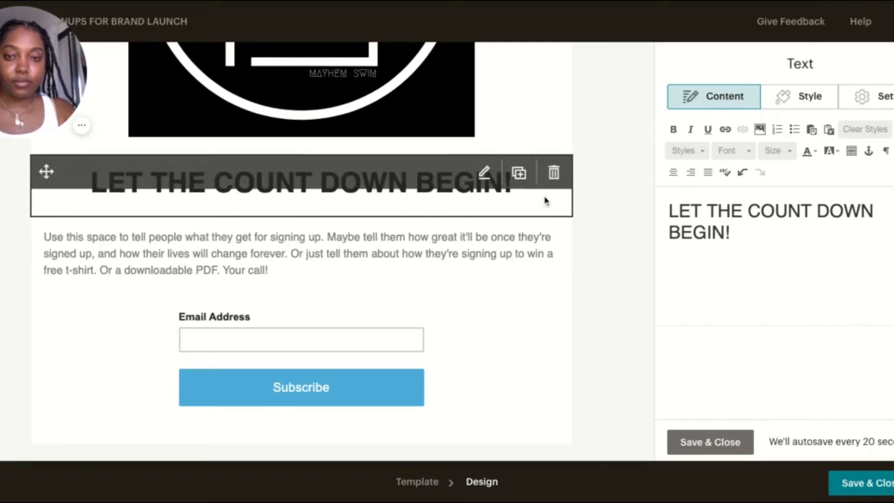
Replace the placeholder paragraph below the headline with "WE'RE DAYS AWAY FROM OUR ONLINE DEBUT OF MAYHEM SWIM."
{"action": "left_click", "coordinate": [557, 284]}
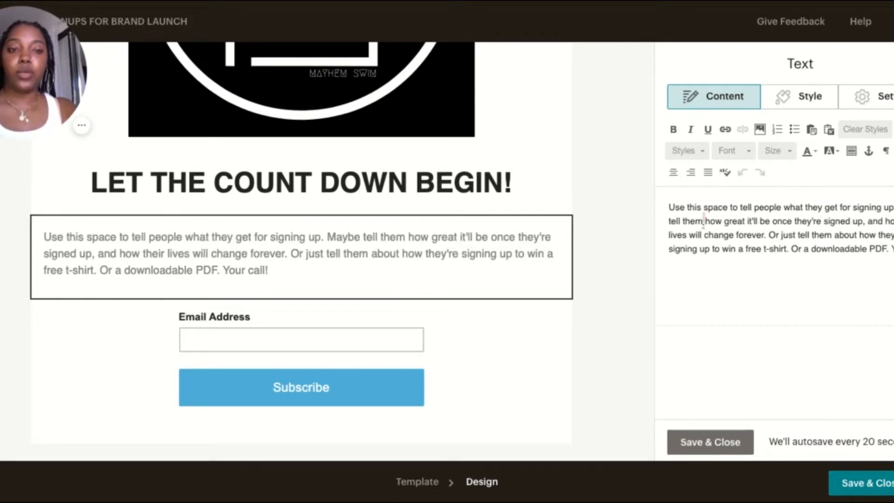
{"action": "key", "text": "ctrl+a"}
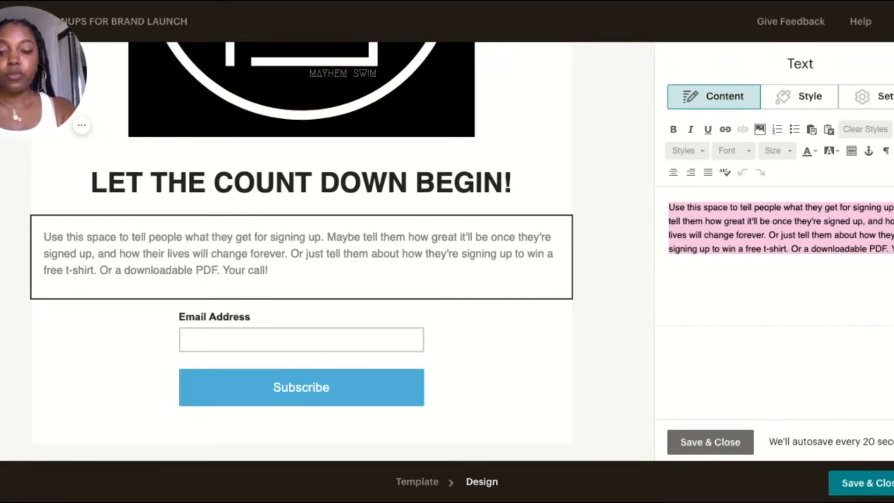
{"action": "type", "text": "WE'RE D"}
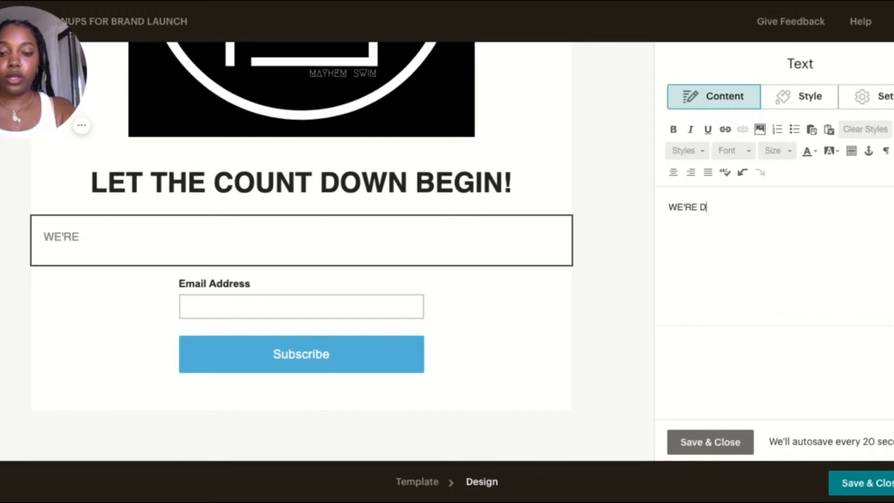
{"action": "type", "text": "AYS AWAY FR"}
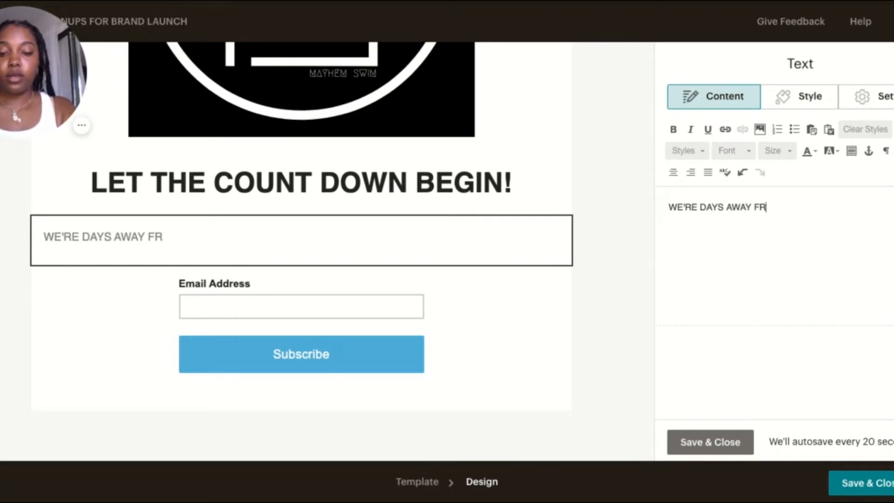
{"action": "type", "text": "OM OUR ONLINE DEBUT OF MAYHEM S"}
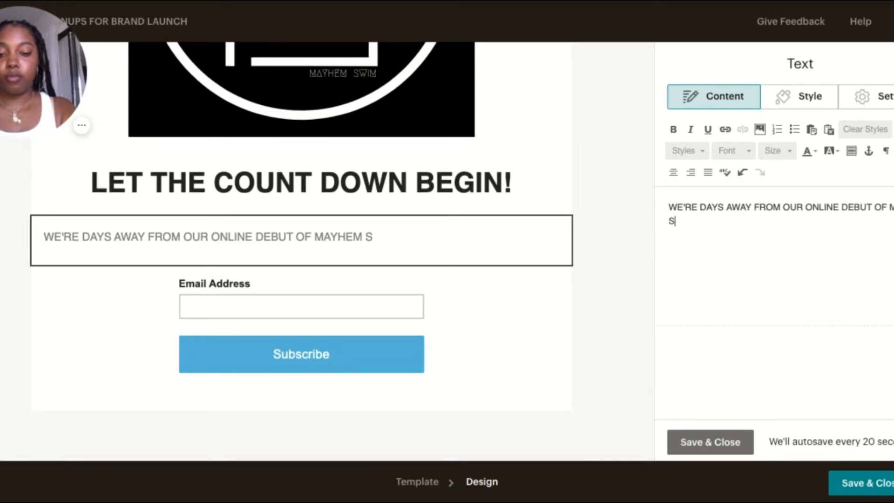
{"action": "type", "text": "WIM. PLEASE"}
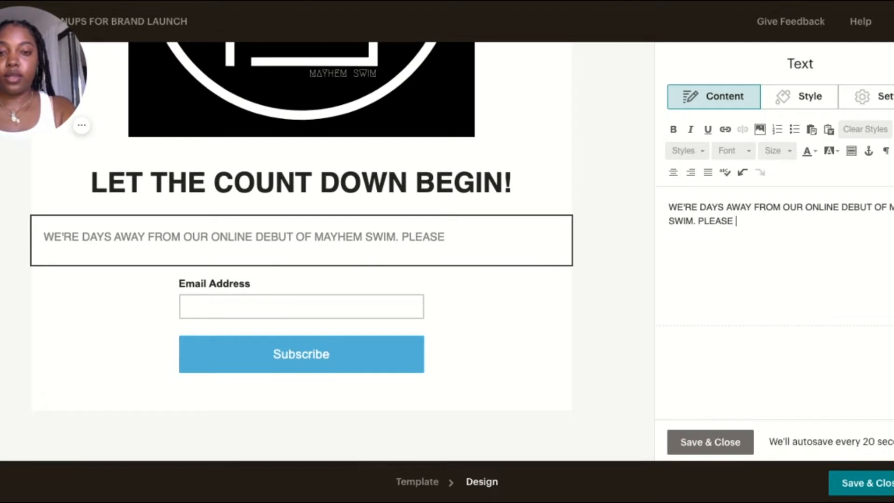
{"action": "type", "text": " JOIN"}
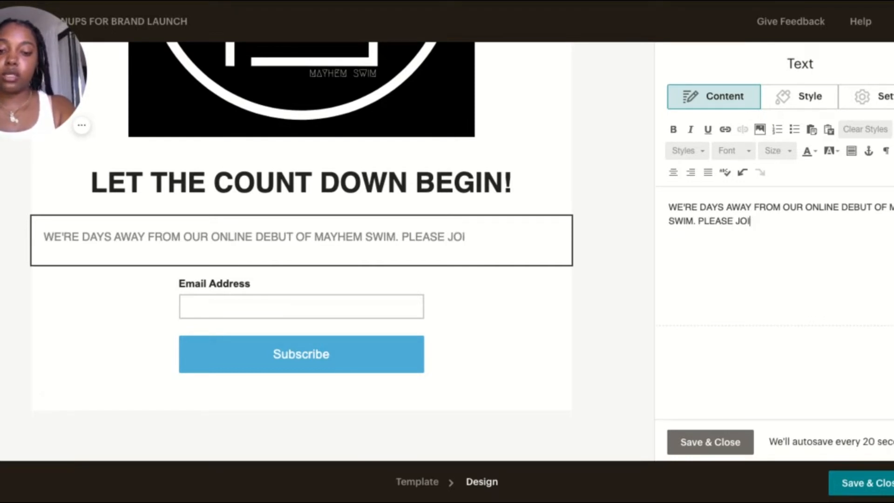
Add the sentence "PLEASE JOIN THE SQUAD FOR EARLY ACCESS TO THE SITE THE DAY WE LAUNCH!" to the end of the paragraph
{"action": "key", "text": "BackSpace"}
{"action": "key", "text": "BackSpace"}
{"action": "type", "text": "IN TH E"}
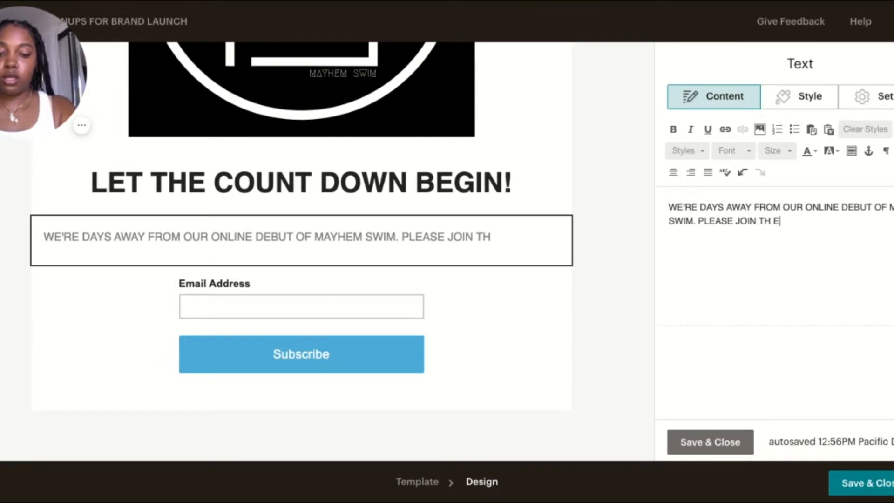
{"action": "type", "text": "SQUAD"}
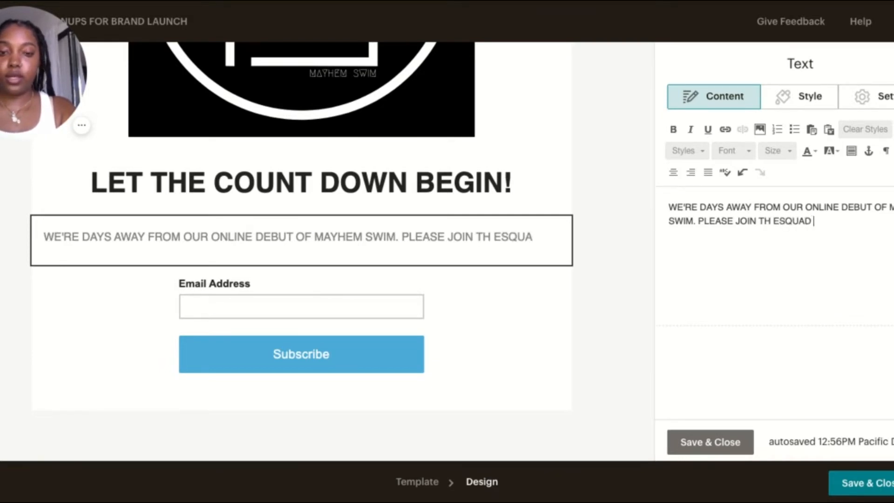
{"action": "key", "text": "BackSpace"}
{"action": "key", "text": "BackSpace"}
{"action": "key", "text": "BackSpace"}
{"action": "key", "text": "BackSpace"}
{"action": "key", "text": "BackSpace"}
{"action": "key", "text": "BackSpace"}
{"action": "key", "text": "BackSpace"}
{"action": "key", "text": "BackSpace"}
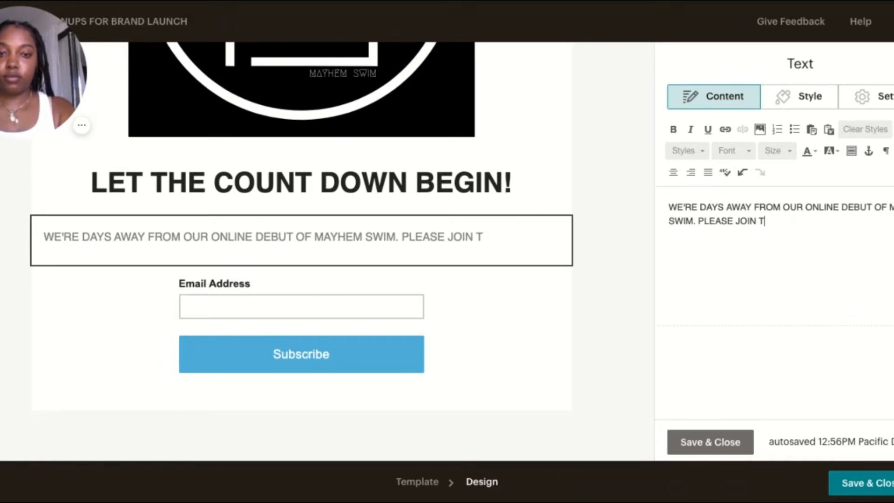
{"action": "type", "text": "HE SQ"}
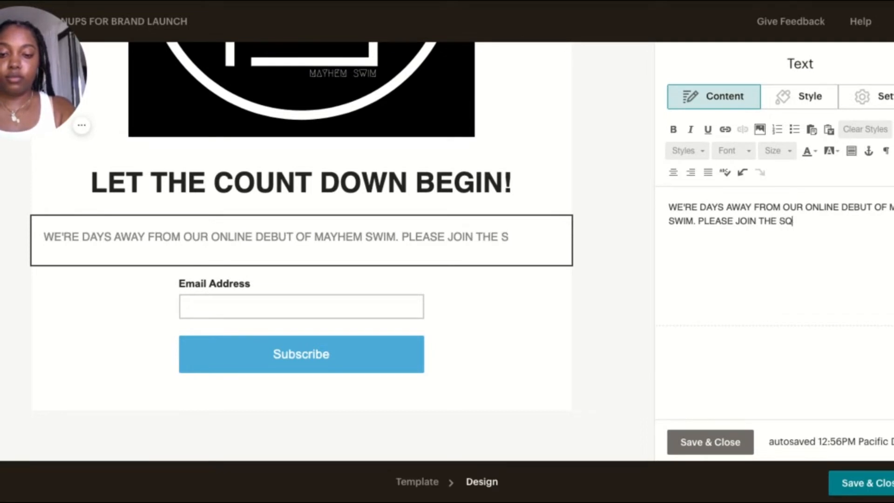
{"action": "type", "text": "UAD "}
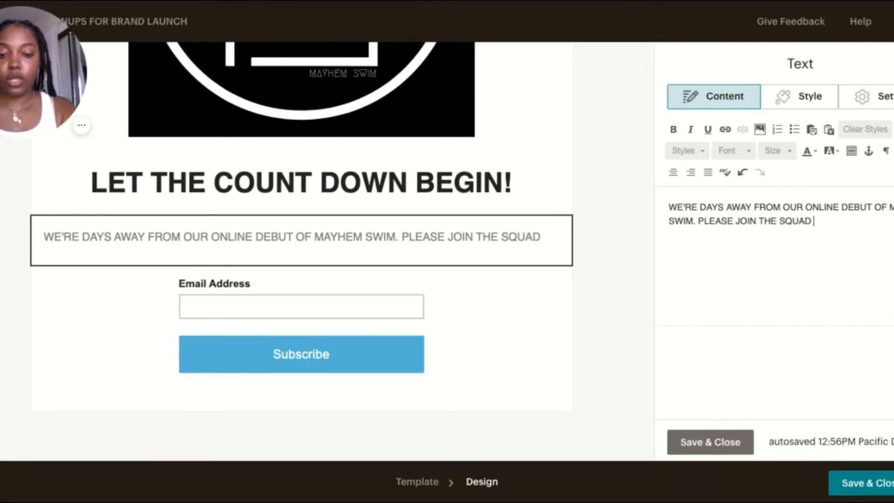
{"action": "type", "text": "FOR EA"}
{"action": "key", "text": "BackSpace"}
{"action": "key", "text": "BackSpace"}
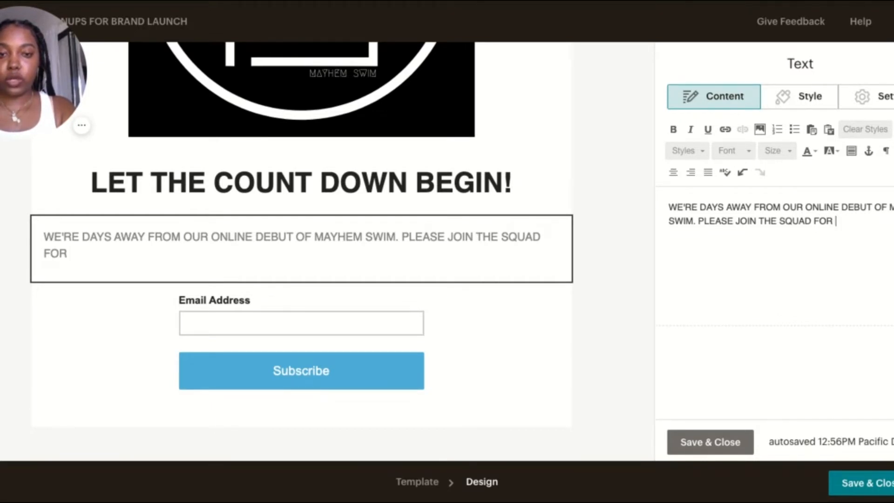
{"action": "type", "text": "EARL"}
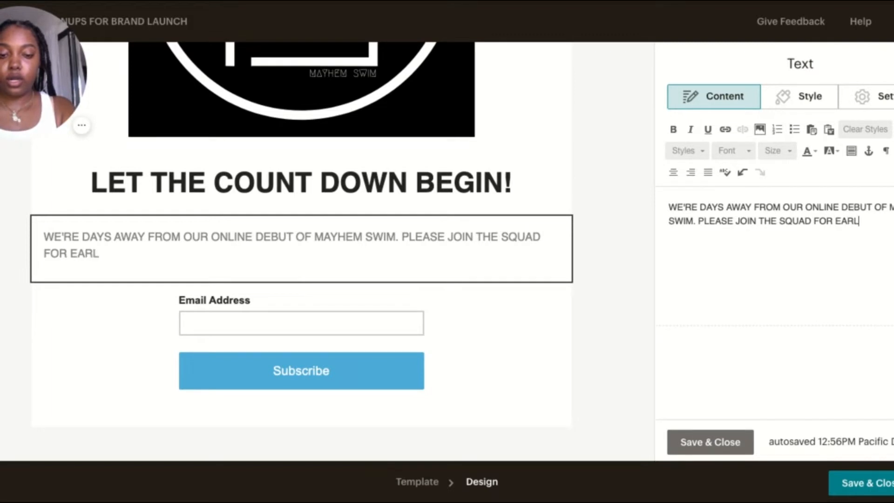
{"action": "type", "text": "Y ACCESS TO S"}
{"action": "key", "text": "BackSpace"}
{"action": "type", "text": "THE SITE THE DAY WE LAUNCH!"}
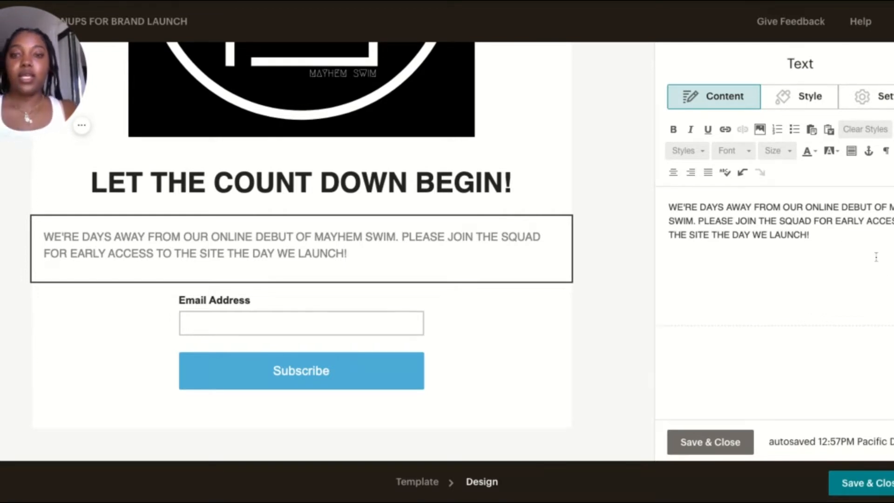
Center the whole paragraph above the email signup form and save the text block
{"action": "key", "text": "shift+Home"}
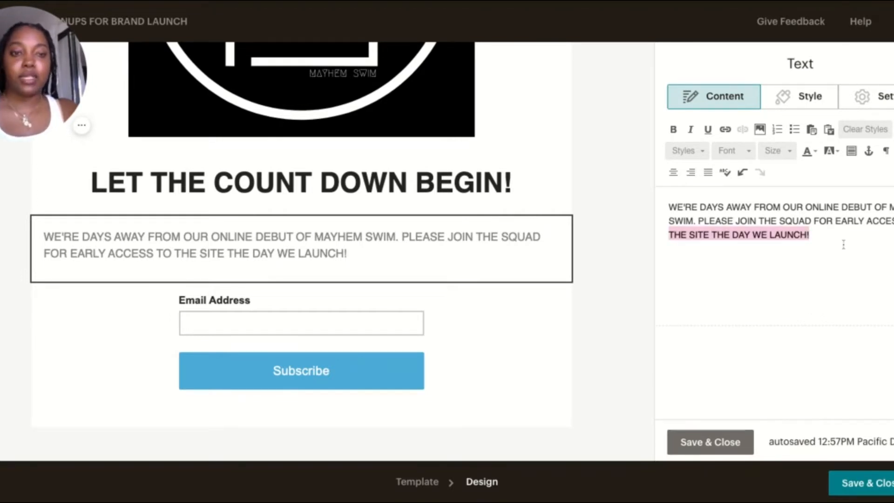
{"action": "key", "text": "ctrl+a"}
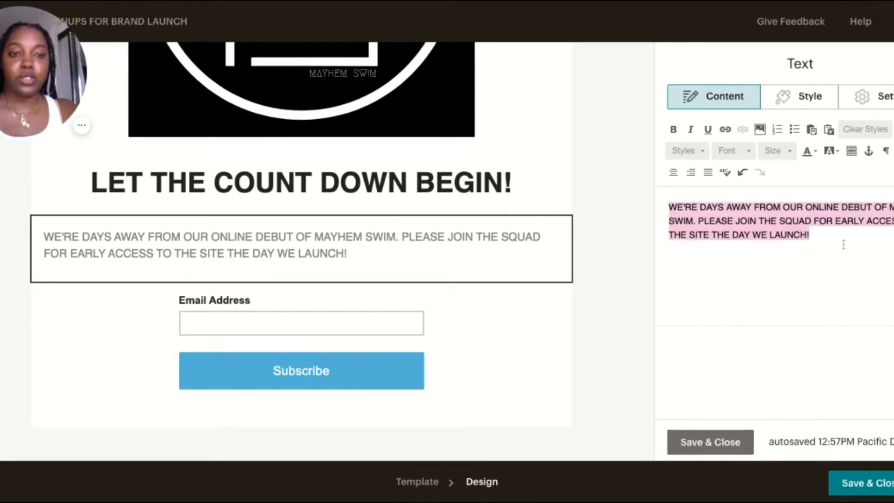
{"action": "left_click", "coordinate": [675, 176]}
{"action": "left_click", "coordinate": [791, 272]}
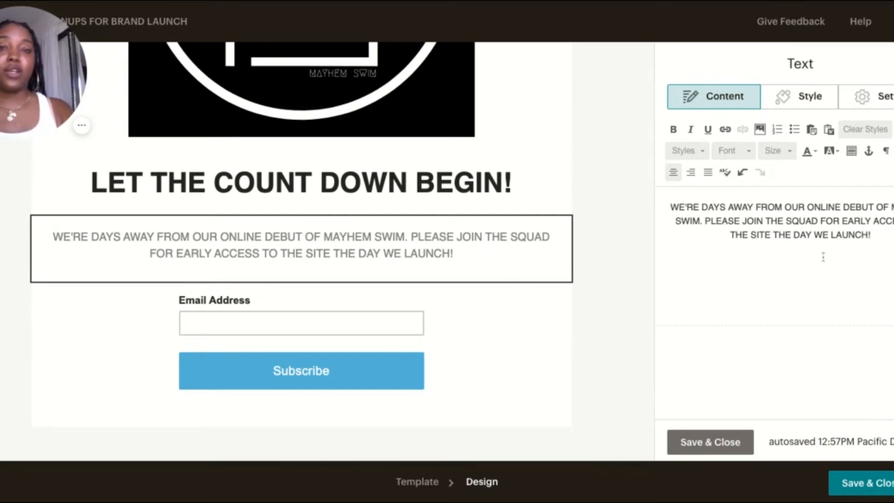
{"action": "left_click", "coordinate": [688, 452]}
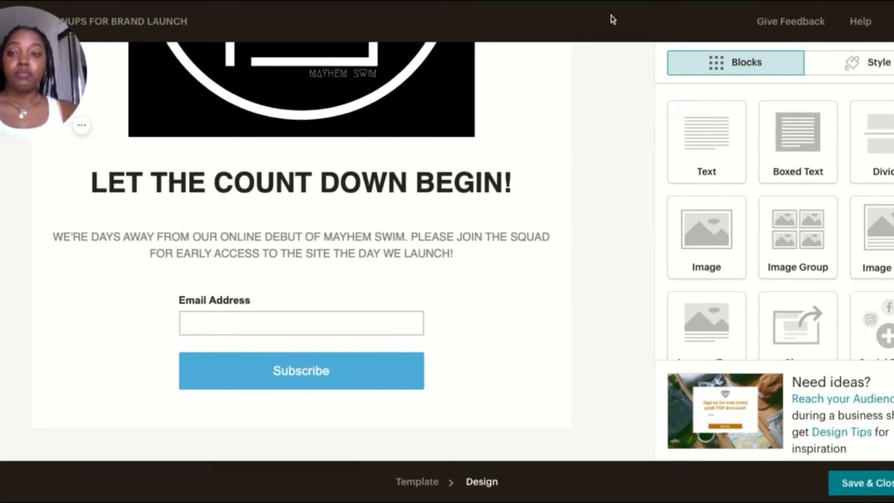
Change the landing page's outer background color to black
{"action": "scroll", "coordinate": [631, 128], "scroll_direction": "up", "scroll_amount": 7}
{"action": "scroll", "coordinate": [630, 127], "scroll_direction": "down", "scroll_amount": 6}
{"action": "scroll", "coordinate": [631, 128], "scroll_direction": "down", "scroll_amount": 1}
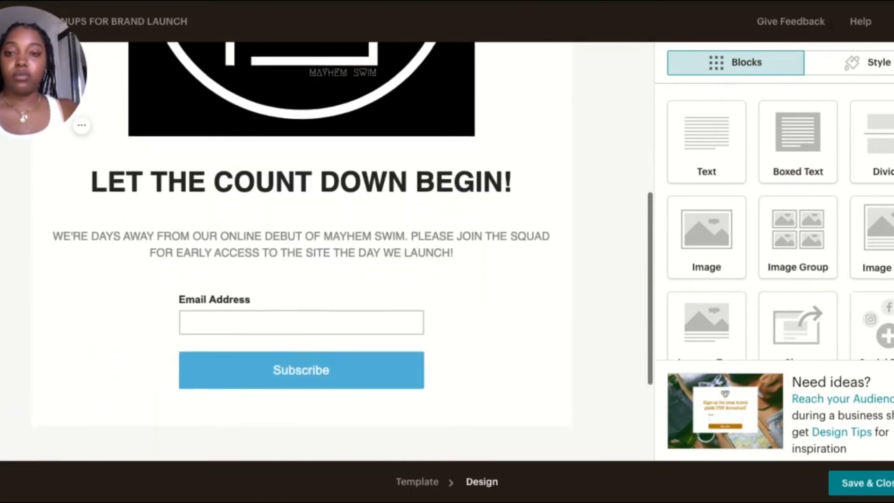
{"action": "scroll", "coordinate": [631, 128], "scroll_direction": "up", "scroll_amount": 7}
{"action": "left_click", "coordinate": [581, 61]}
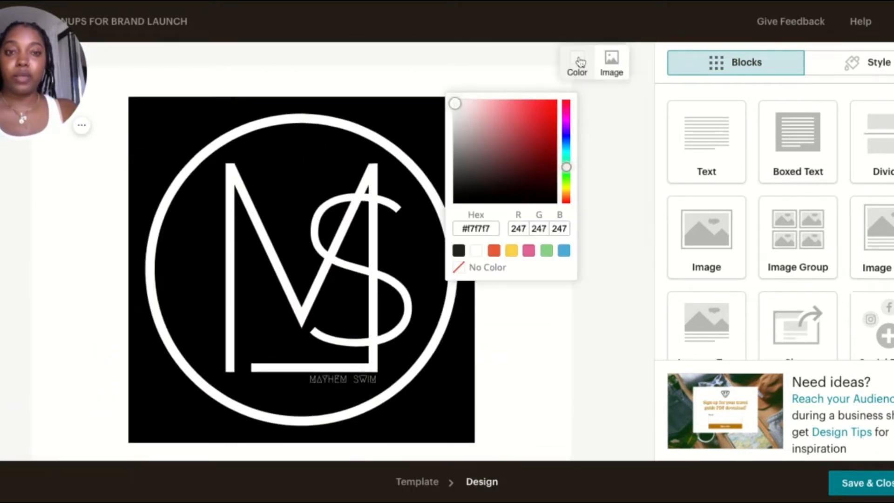
{"action": "left_click_drag", "start_coordinate": [527, 129], "coordinate": [566, 201]}
{"action": "left_click", "coordinate": [577, 58]}
{"action": "left_click", "coordinate": [467, 191]}
{"action": "left_click_drag", "start_coordinate": [467, 191], "coordinate": [467, 194]}
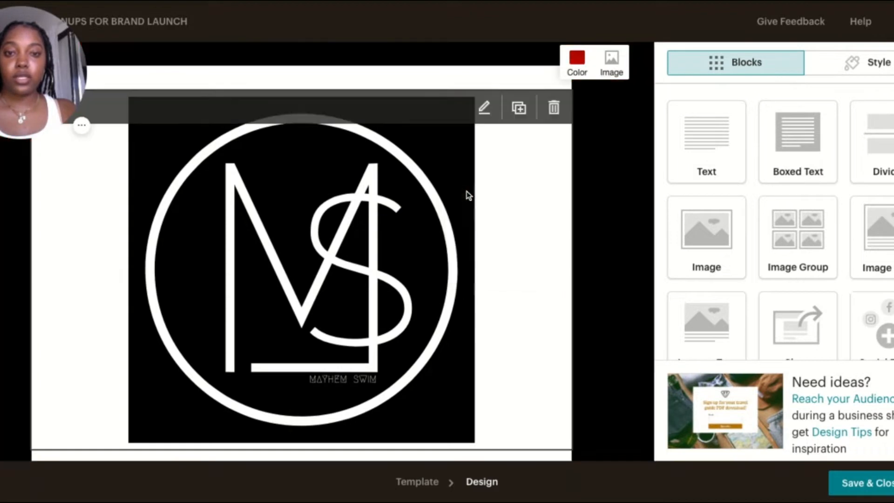
{"action": "scroll", "coordinate": [571, 214], "scroll_direction": "down", "scroll_amount": 6}
{"action": "scroll", "coordinate": [571, 214], "scroll_direction": "up", "scroll_amount": 5}
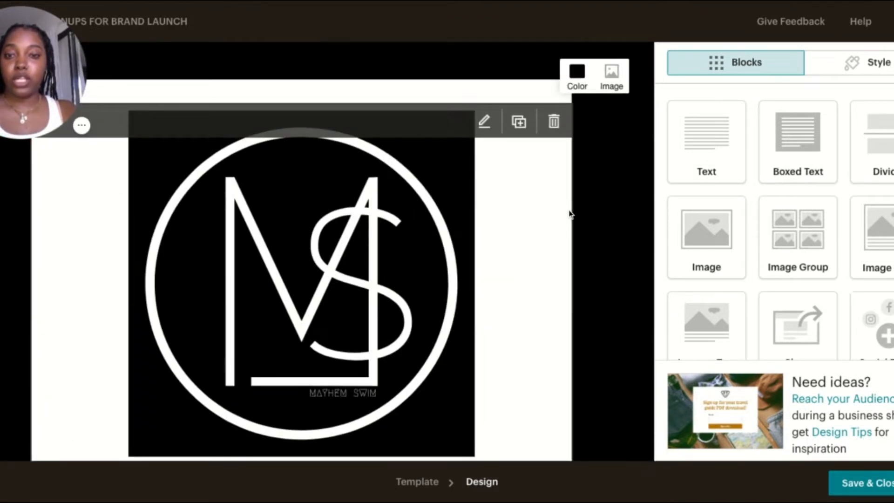
Examine the logo image block's style options and close the block's settings
{"action": "left_click", "coordinate": [543, 205]}
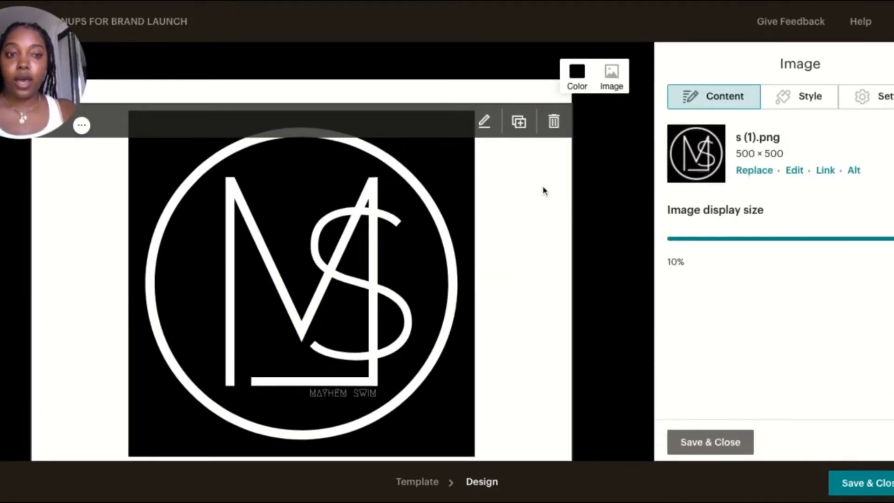
{"action": "left_click", "coordinate": [802, 103]}
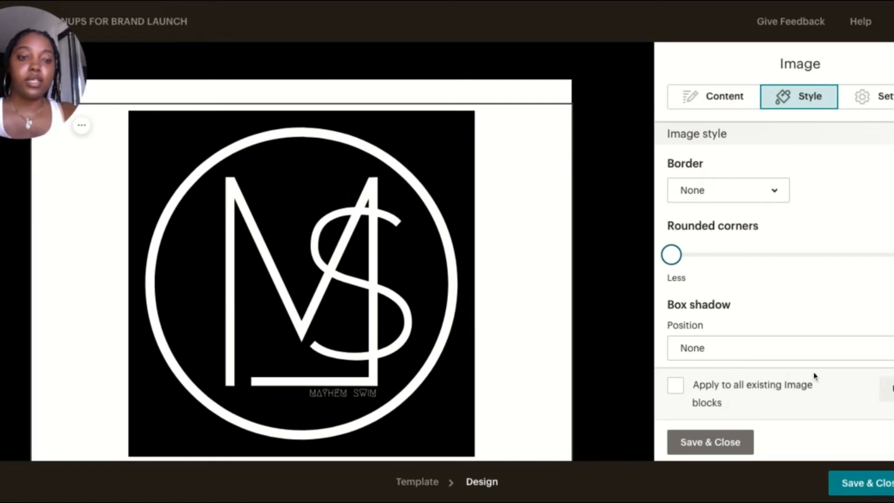
{"action": "left_click", "coordinate": [713, 440]}
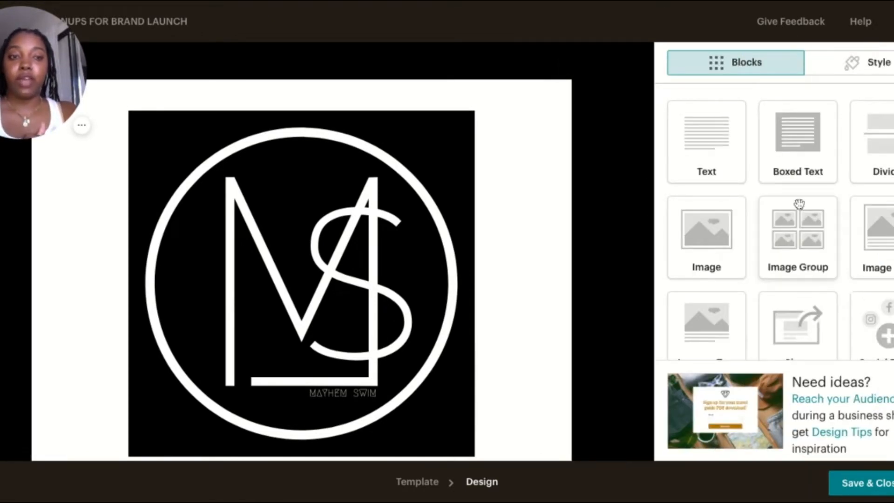
Save the landing page design and close the page builder
{"action": "scroll", "coordinate": [797, 207], "scroll_direction": "down", "scroll_amount": 2}
{"action": "scroll", "coordinate": [797, 208], "scroll_direction": "down", "scroll_amount": 2}
{"action": "scroll", "coordinate": [797, 207], "scroll_direction": "up", "scroll_amount": 5}
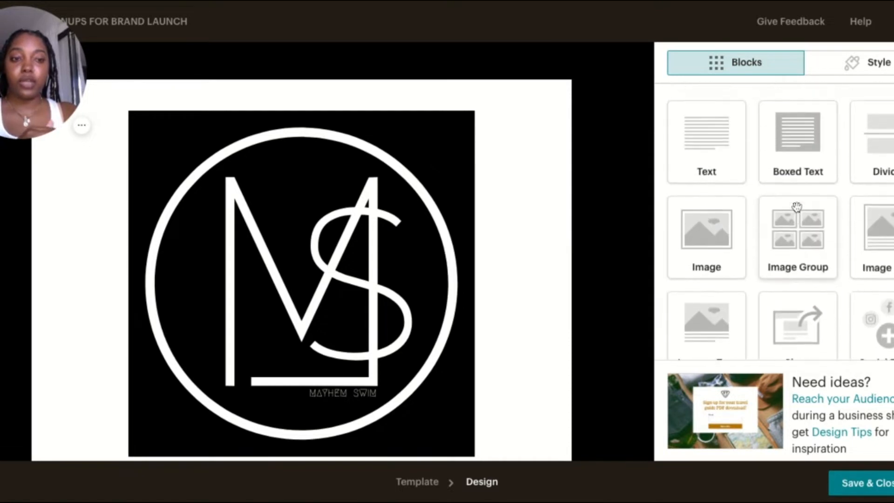
{"action": "scroll", "coordinate": [797, 207], "scroll_direction": "down", "scroll_amount": 4}
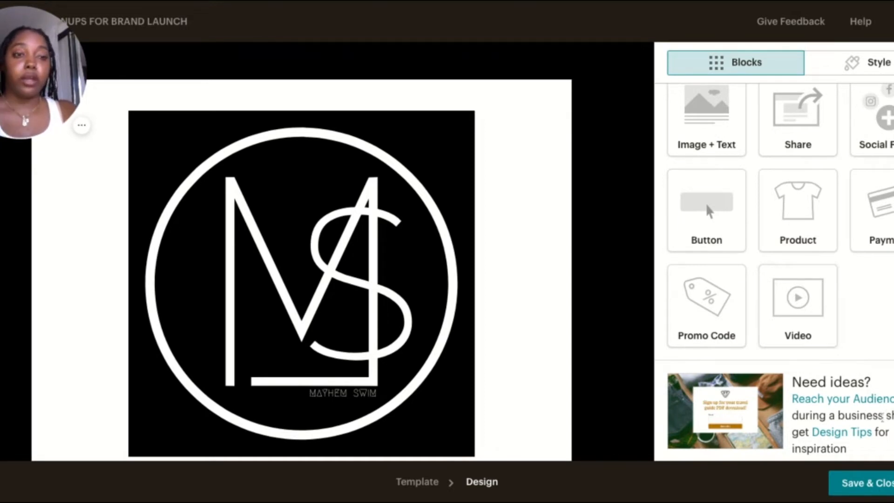
{"action": "left_click", "coordinate": [870, 494]}
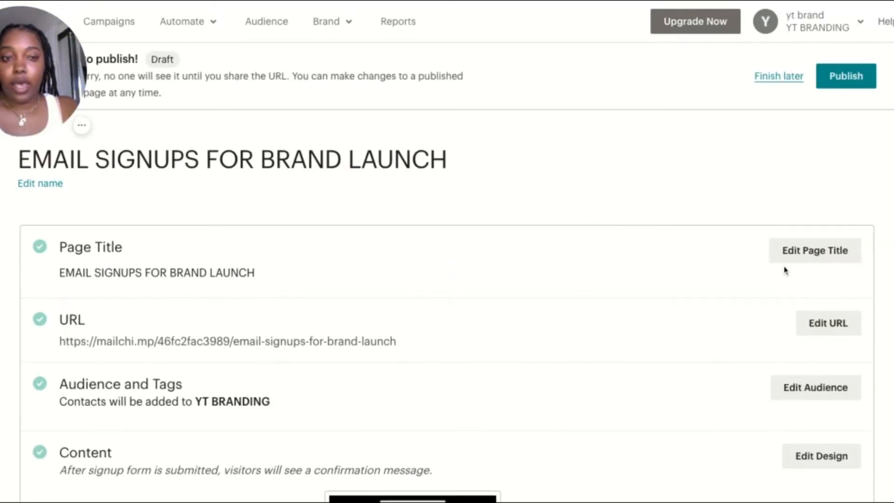
Review the landing page's draft summary and open the desktop preview of its content
{"action": "scroll", "coordinate": [784, 267], "scroll_direction": "down", "scroll_amount": 1}
{"action": "scroll", "coordinate": [784, 267], "scroll_direction": "down", "scroll_amount": 1}
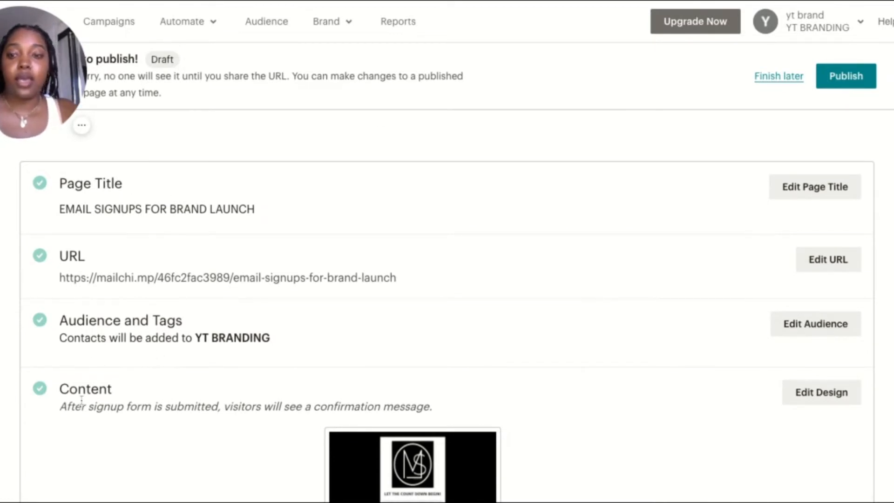
{"action": "scroll", "coordinate": [491, 353], "scroll_direction": "down", "scroll_amount": 5}
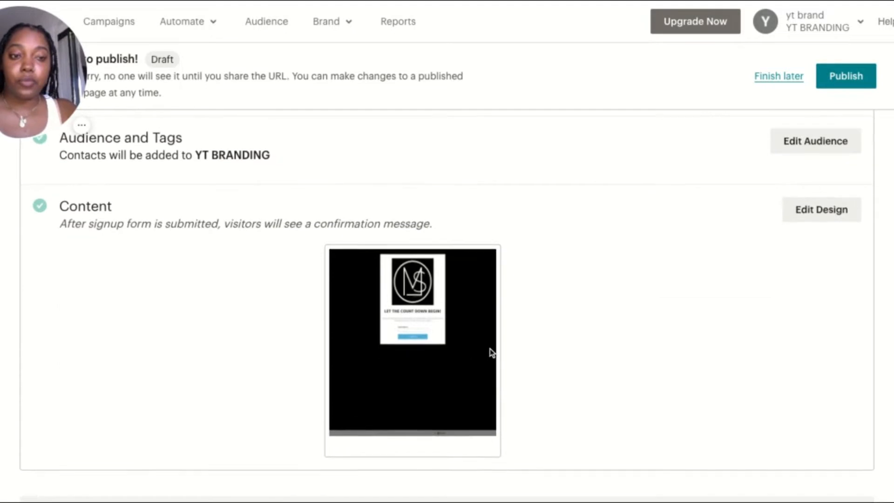
{"action": "left_click", "coordinate": [406, 241]}
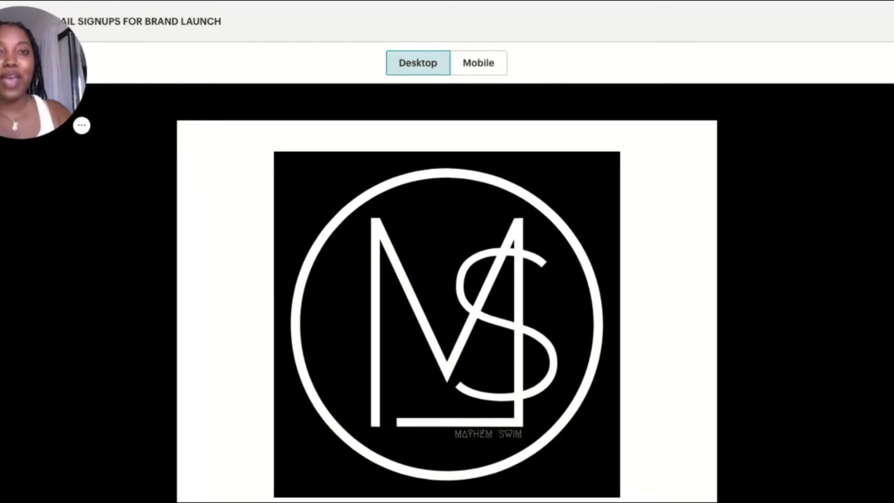
Examine the landing page's desktop preview from the logo through the headline and intro text to the email signup form
{"action": "scroll", "coordinate": [447, 292], "scroll_direction": "down", "scroll_amount": 9}
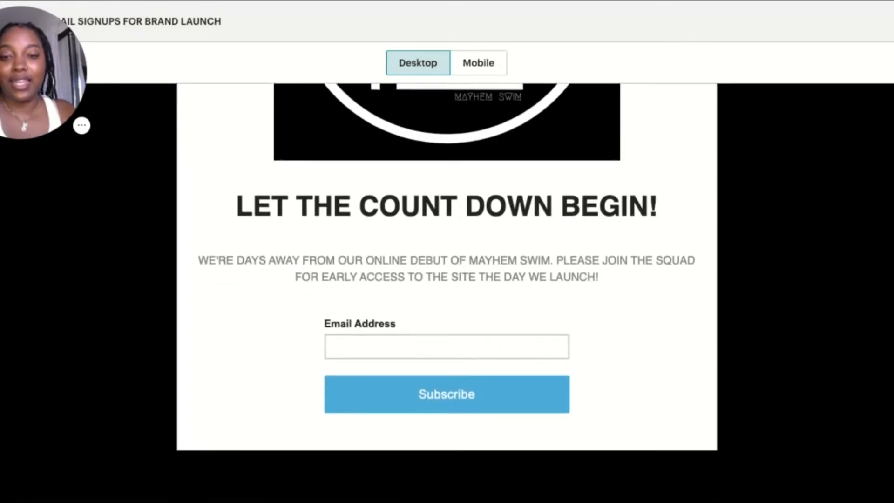
{"action": "scroll", "coordinate": [447, 292], "scroll_direction": "up", "scroll_amount": 7}
{"action": "scroll", "coordinate": [447, 292], "scroll_direction": "up", "scroll_amount": 2}
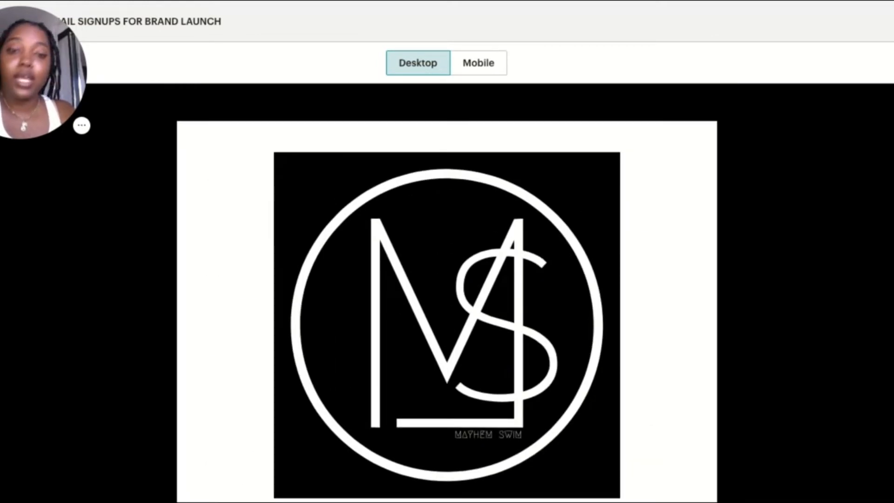
{"action": "scroll", "coordinate": [447, 292], "scroll_direction": "down", "scroll_amount": 3}
{"action": "scroll", "coordinate": [447, 293], "scroll_direction": "up", "scroll_amount": 3}
{"action": "scroll", "coordinate": [448, 293], "scroll_direction": "down", "scroll_amount": 4}
{"action": "scroll", "coordinate": [447, 292], "scroll_direction": "up", "scroll_amount": 2}
{"action": "scroll", "coordinate": [447, 293], "scroll_direction": "down", "scroll_amount": 1}
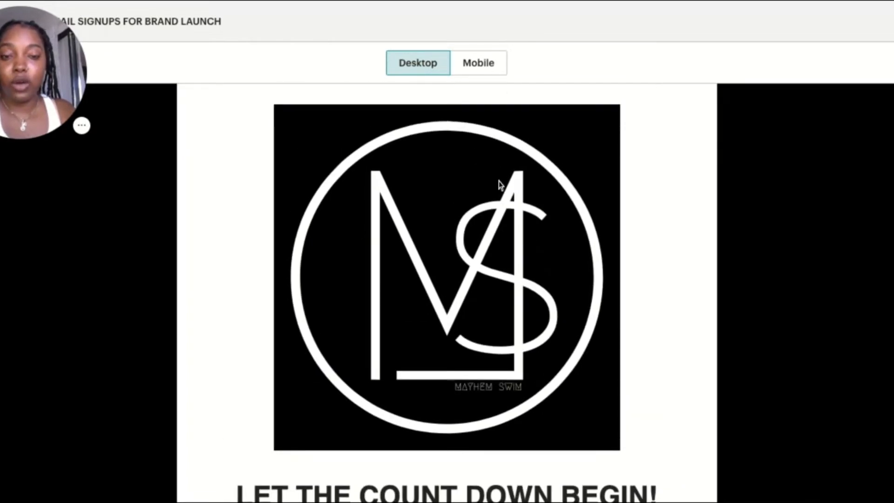
{"action": "scroll", "coordinate": [689, 291], "scroll_direction": "down", "scroll_amount": 7}
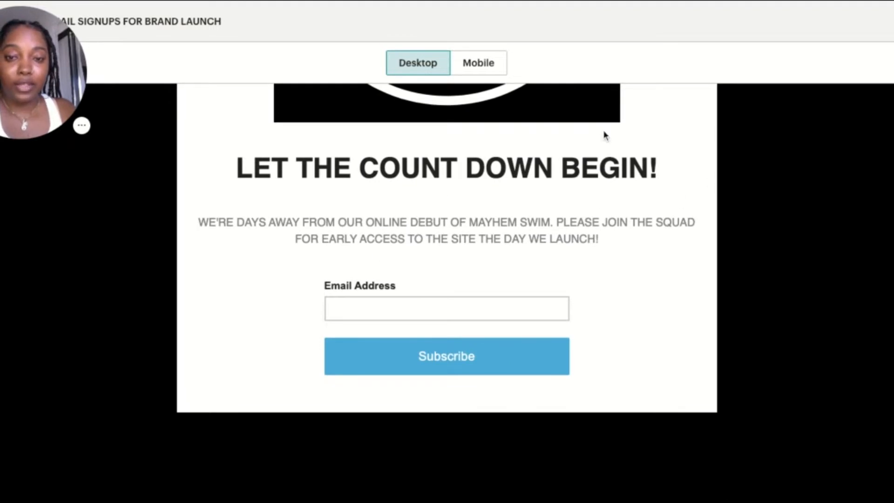
Submit a test email address through the signup form in the landing page's desktop preview
{"action": "left_click", "coordinate": [473, 316]}
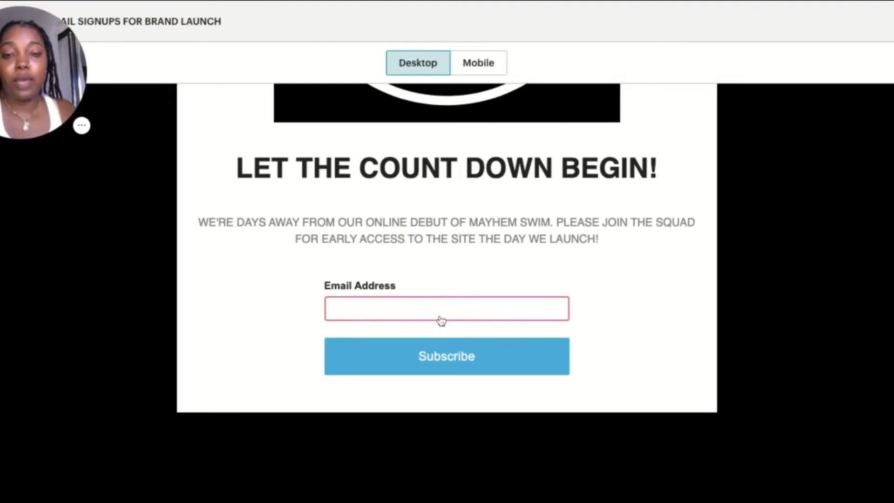
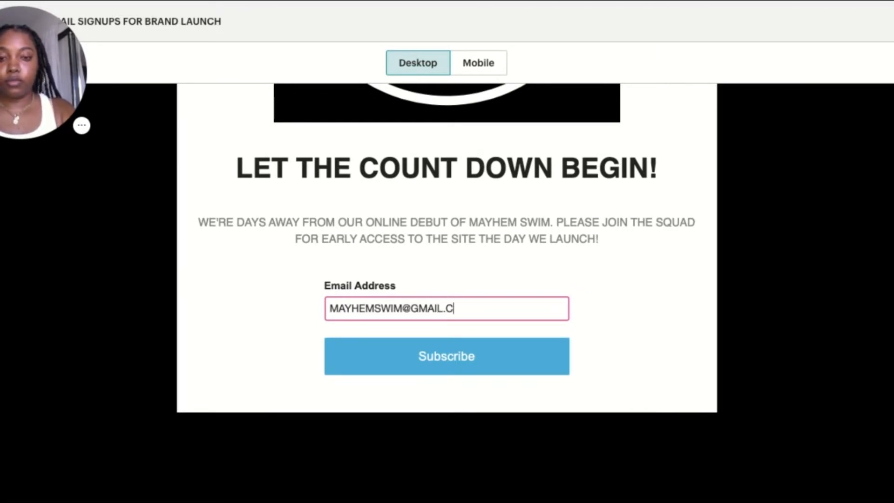
{"action": "left_click", "coordinate": [440, 347]}
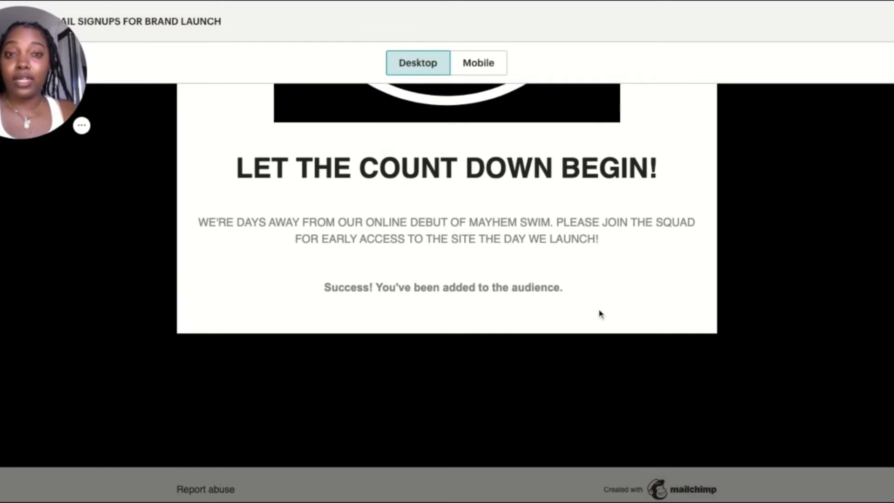
Inspect the whole landing page in the mobile preview and close the preview
{"action": "scroll", "coordinate": [600, 313], "scroll_direction": "up", "scroll_amount": 8}
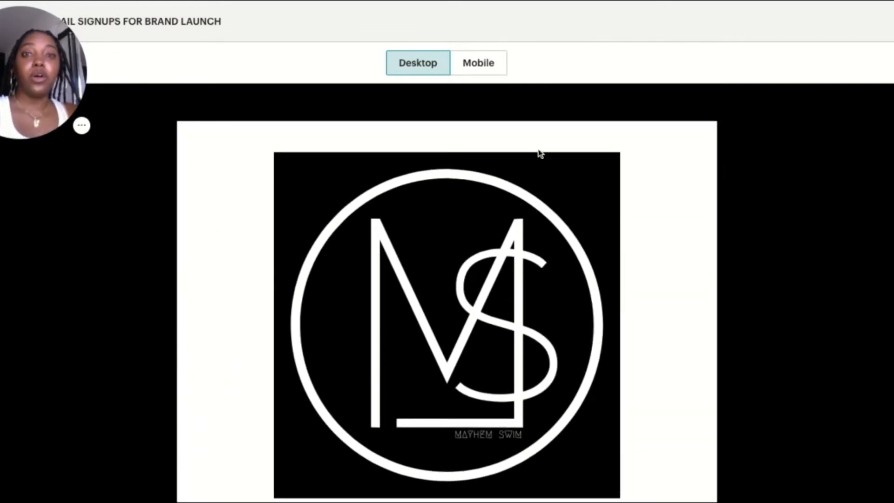
{"action": "scroll", "coordinate": [540, 154], "scroll_direction": "down", "scroll_amount": 1}
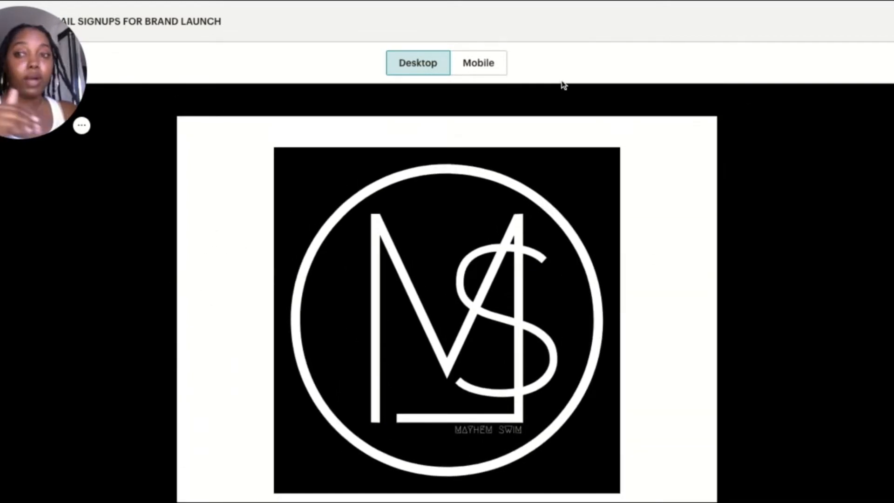
{"action": "left_click", "coordinate": [483, 65]}
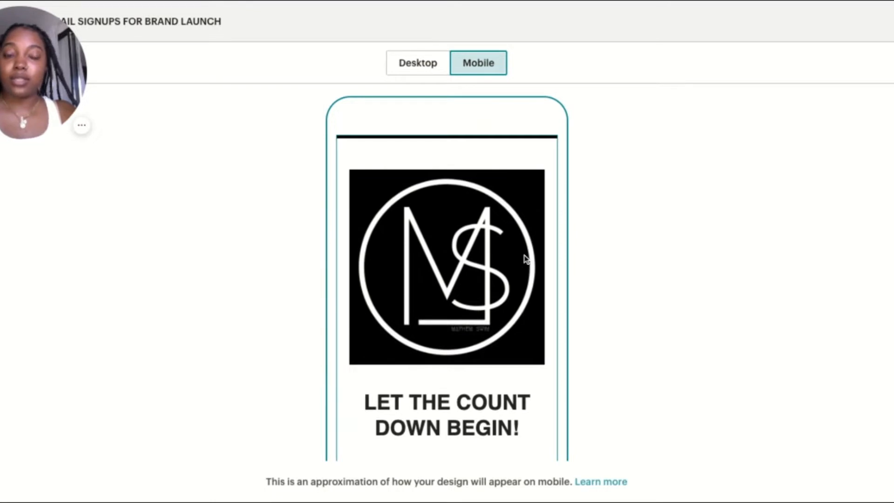
{"action": "scroll", "coordinate": [525, 259], "scroll_direction": "down", "scroll_amount": 3}
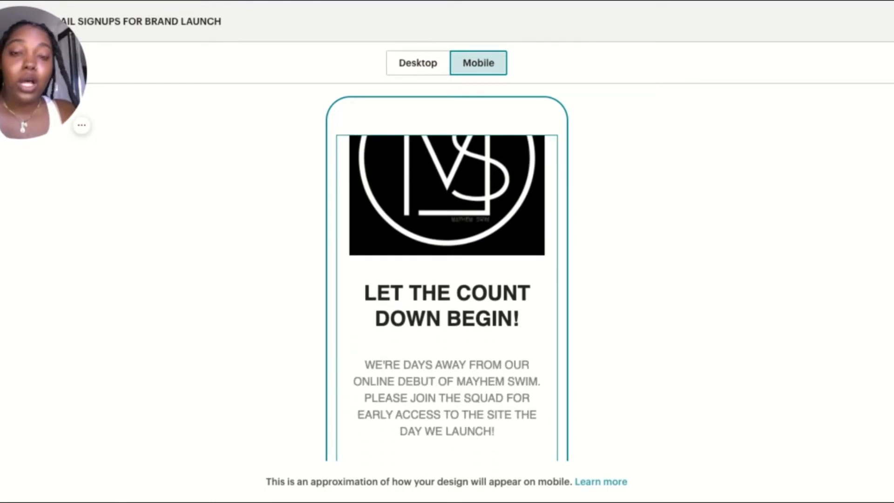
{"action": "scroll", "coordinate": [515, 319], "scroll_direction": "up", "scroll_amount": 3}
{"action": "scroll", "coordinate": [515, 319], "scroll_direction": "down", "scroll_amount": 6}
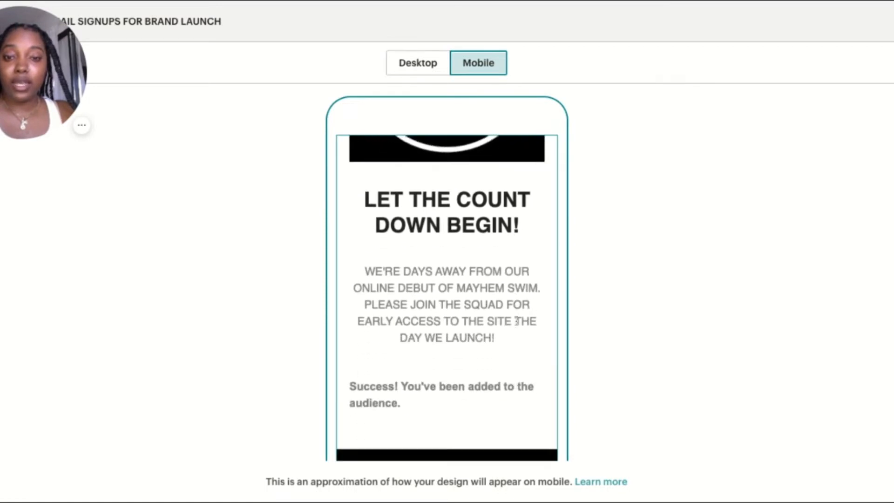
{"action": "scroll", "coordinate": [394, 300], "scroll_direction": "down", "scroll_amount": 3}
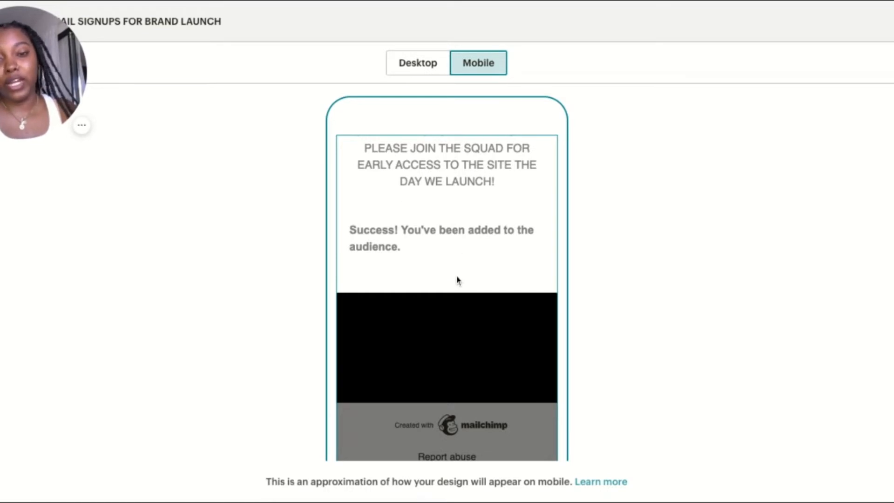
{"action": "scroll", "coordinate": [457, 280], "scroll_direction": "up", "scroll_amount": 8}
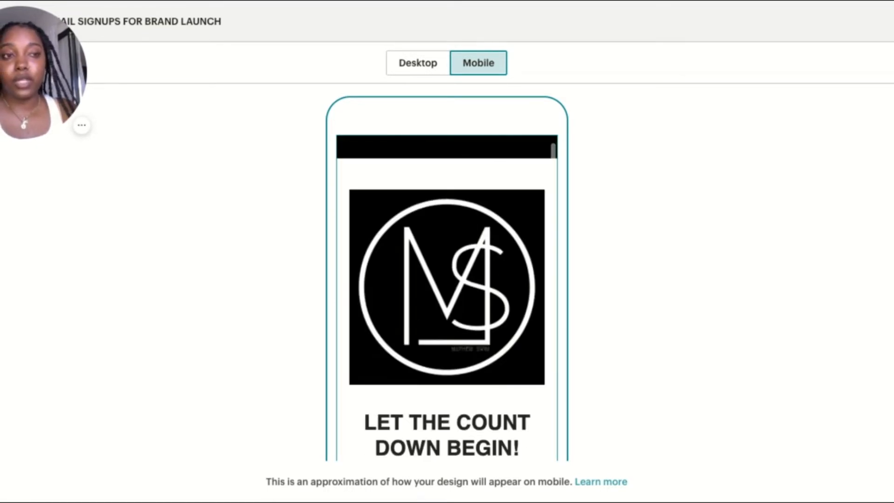
{"action": "key", "text": "Escape"}
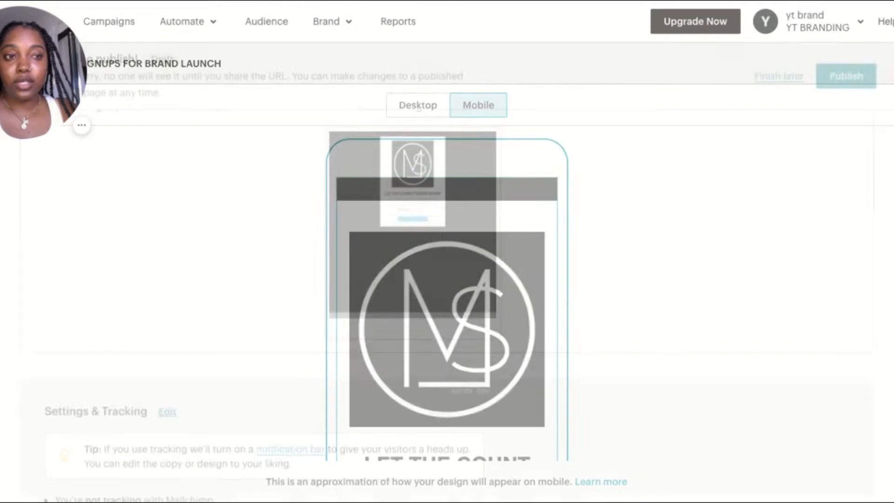
Check the landing page's title, URL, audience and tracking settings and publish the page
{"action": "scroll", "coordinate": [575, 308], "scroll_direction": "down", "scroll_amount": 1}
{"action": "scroll", "coordinate": [576, 308], "scroll_direction": "down", "scroll_amount": 2}
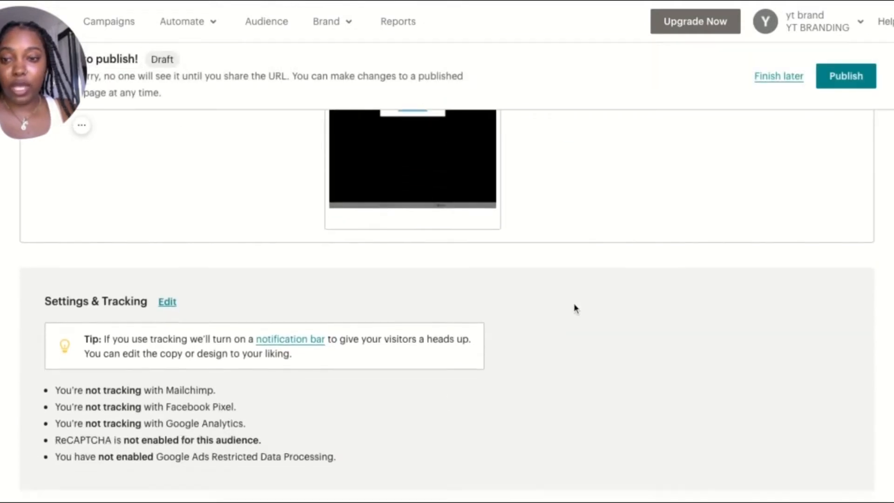
{"action": "scroll", "coordinate": [575, 308], "scroll_direction": "up", "scroll_amount": 10}
{"action": "scroll", "coordinate": [447, 306], "scroll_direction": "down", "scroll_amount": 1}
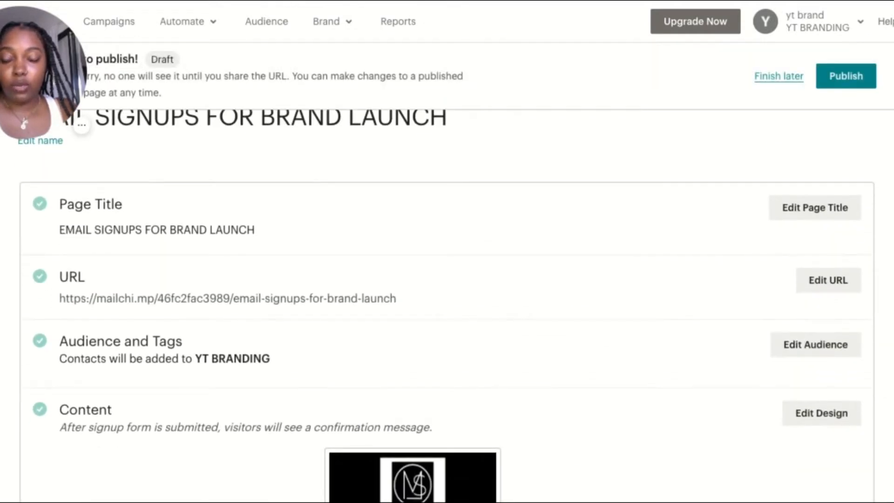
{"action": "left_click", "coordinate": [834, 82]}
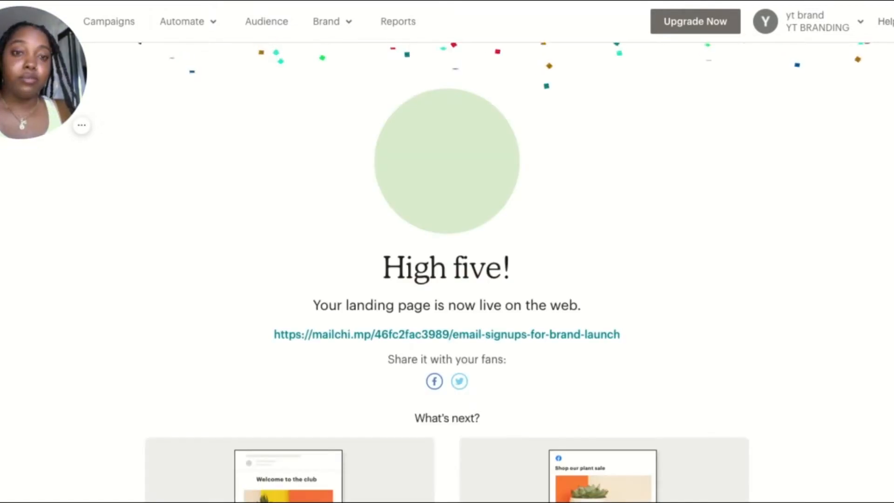
Select the full public URL of the newly published landing page
{"action": "scroll", "coordinate": [645, 267], "scroll_direction": "down", "scroll_amount": 1}
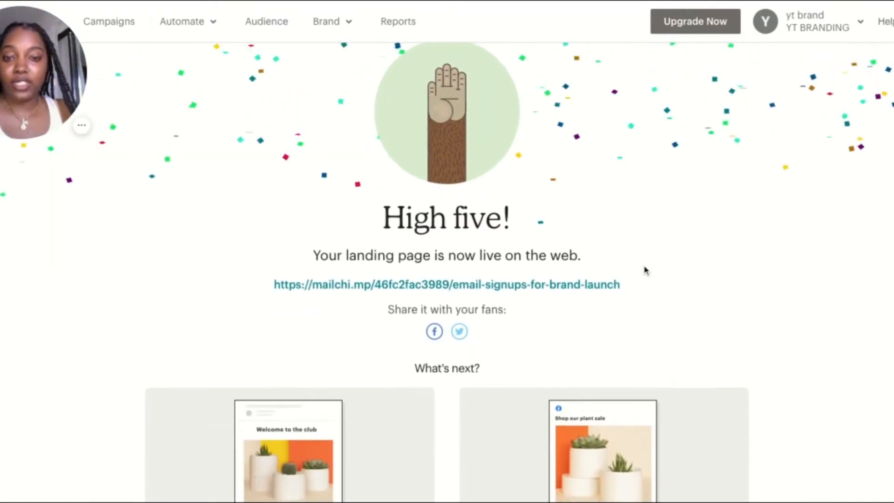
{"action": "scroll", "coordinate": [645, 270], "scroll_direction": "up", "scroll_amount": 1}
{"action": "scroll", "coordinate": [645, 269], "scroll_direction": "down", "scroll_amount": 1}
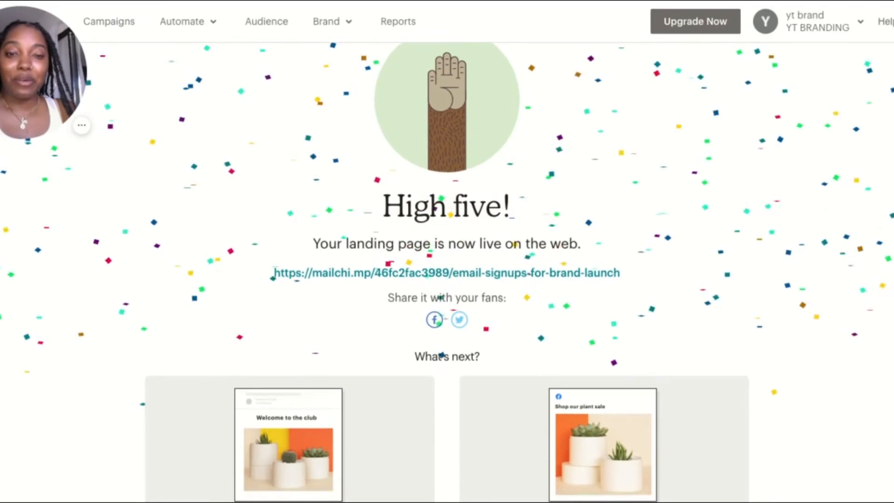
{"action": "scroll", "coordinate": [338, 194], "scroll_direction": "down", "scroll_amount": 2}
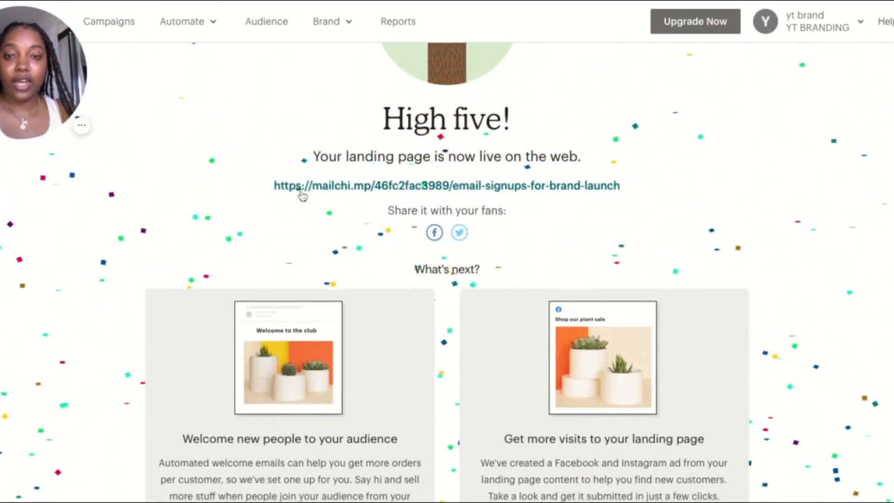
{"action": "left_click_drag", "start_coordinate": [266, 190], "coordinate": [268, 191]}
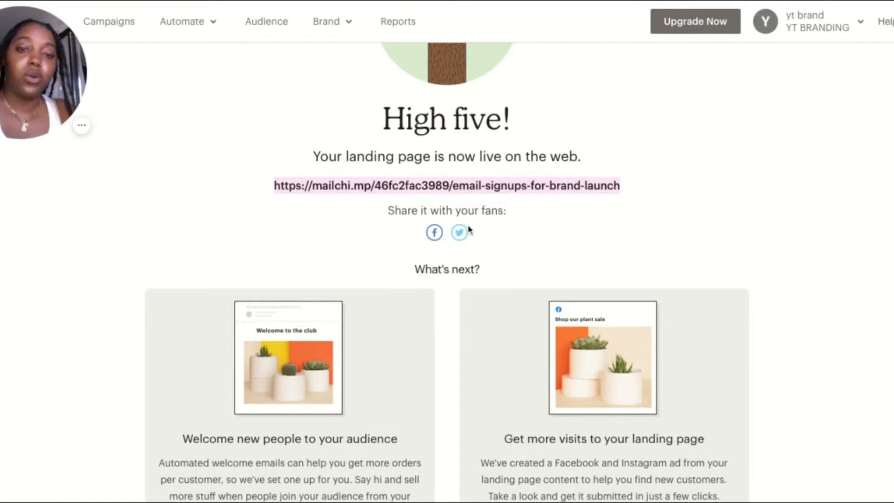
Open the suggested automated welcome email for review from the published page's follow-up options
{"action": "scroll", "coordinate": [747, 158], "scroll_direction": "down", "scroll_amount": 3}
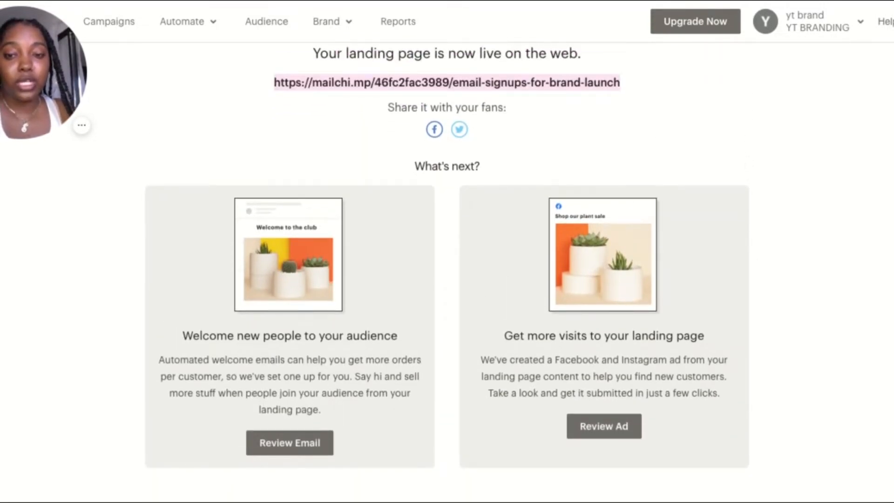
{"action": "scroll", "coordinate": [448, 261], "scroll_direction": "down", "scroll_amount": 2}
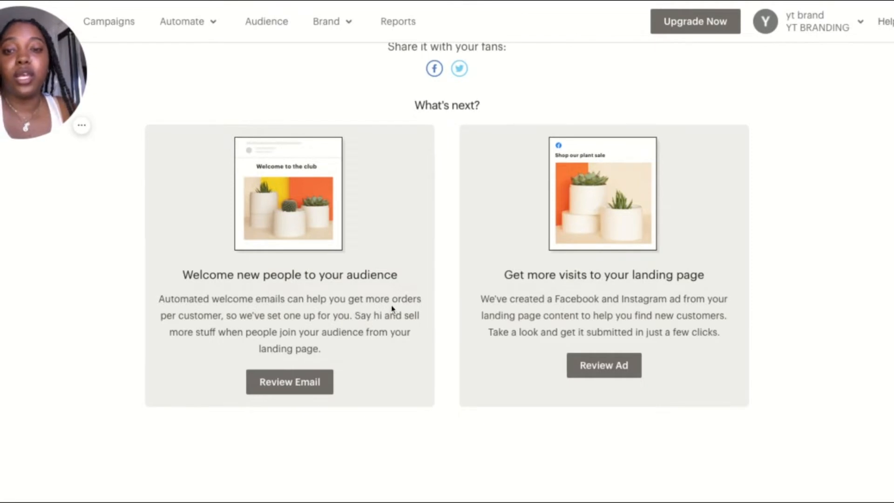
{"action": "left_click", "coordinate": [285, 390]}
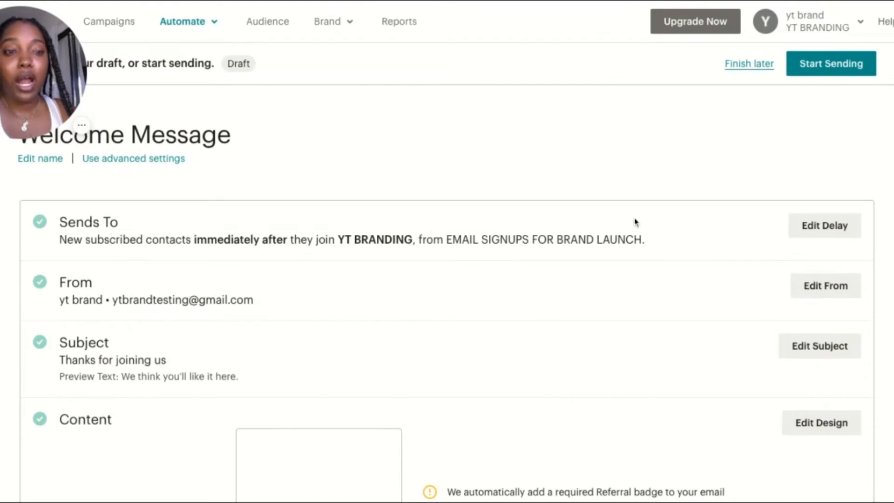
Review the welcome email's recipients, sender, subject and preview text, and close the subject editor without saving
{"action": "scroll", "coordinate": [639, 224], "scroll_direction": "down", "scroll_amount": 1}
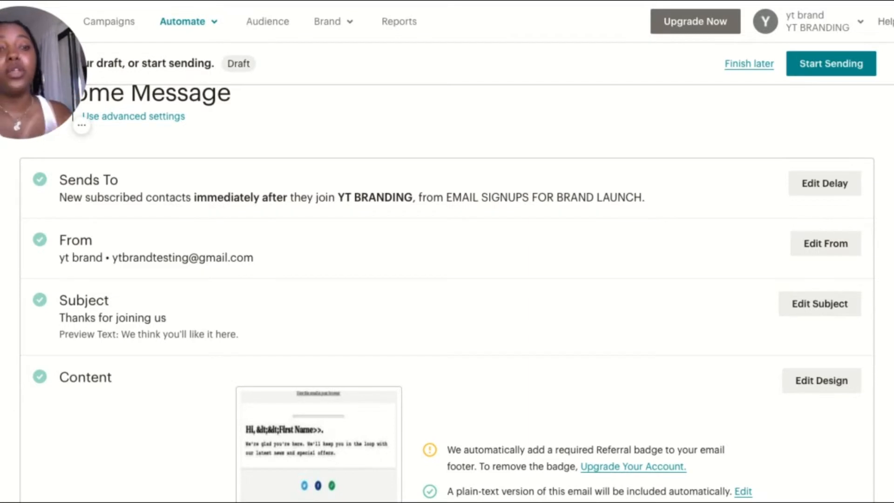
{"action": "scroll", "coordinate": [447, 280], "scroll_direction": "down", "scroll_amount": 4}
{"action": "scroll", "coordinate": [448, 280], "scroll_direction": "up", "scroll_amount": 3}
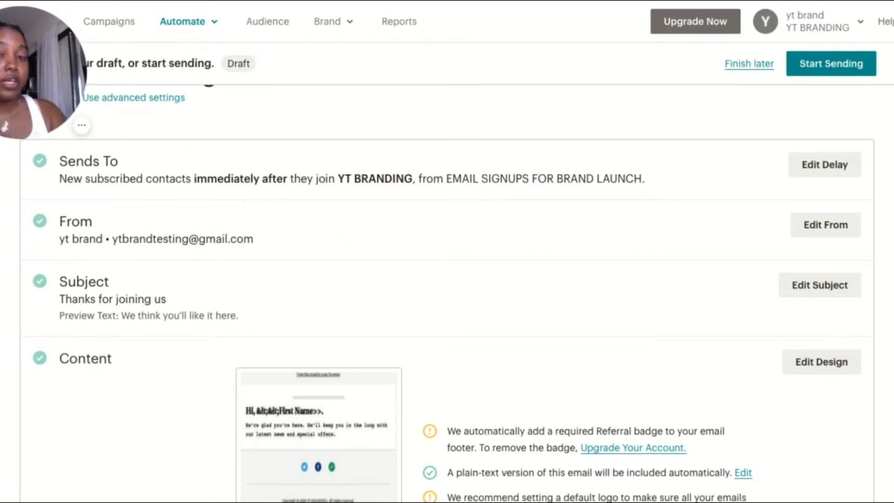
{"action": "scroll", "coordinate": [447, 289], "scroll_direction": "down", "scroll_amount": 2}
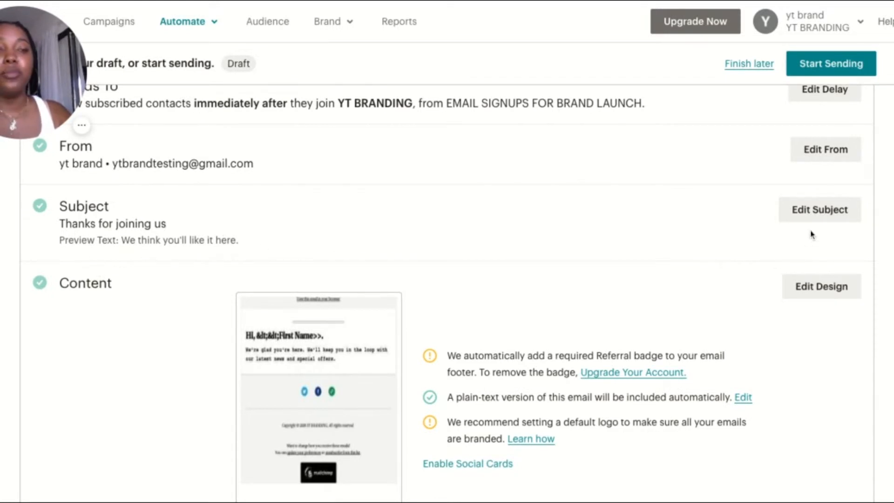
{"action": "left_click", "coordinate": [819, 209]}
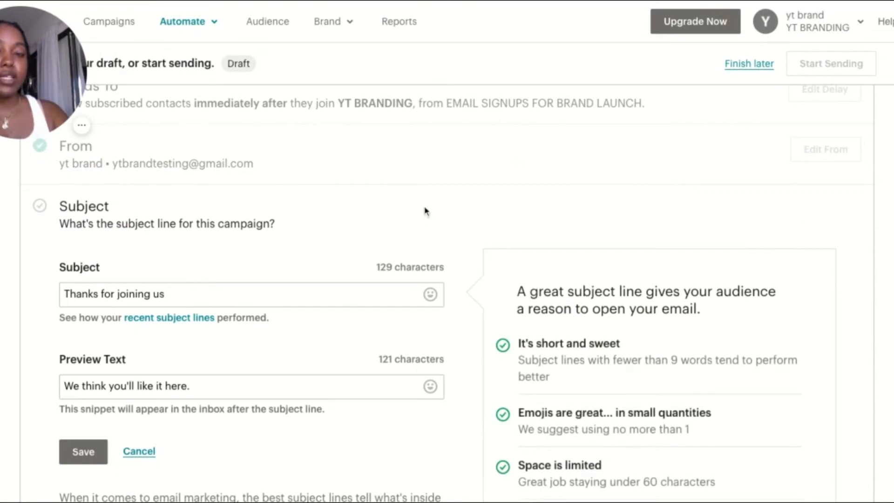
{"action": "scroll", "coordinate": [331, 252], "scroll_direction": "down", "scroll_amount": 2}
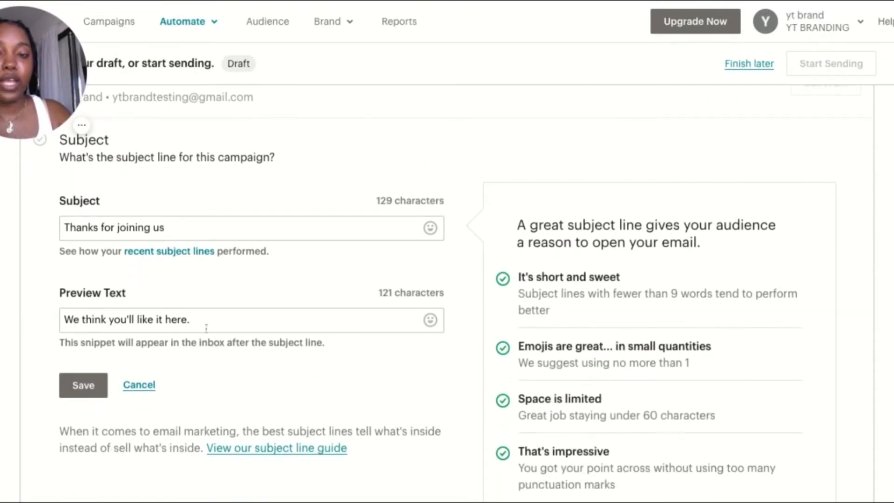
{"action": "left_click", "coordinate": [139, 386]}
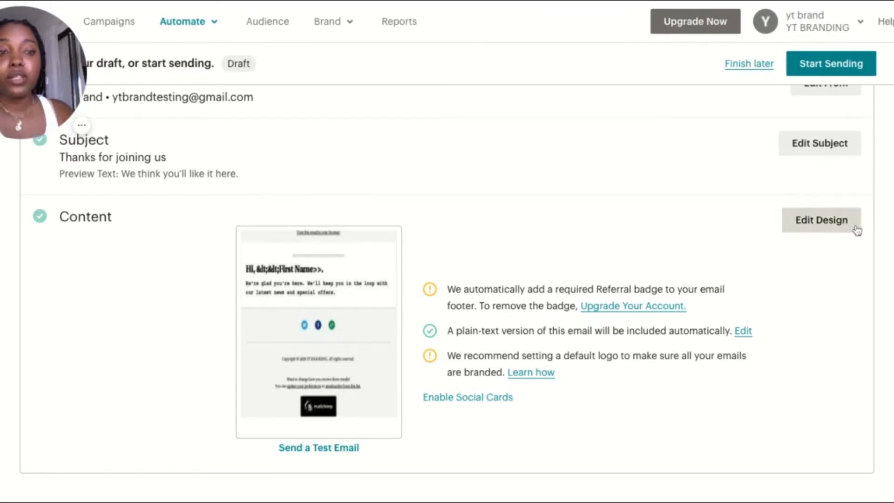
Open the welcome email's content in the design editor and look over its layout and available blocks
{"action": "scroll", "coordinate": [771, 285], "scroll_direction": "down", "scroll_amount": 1}
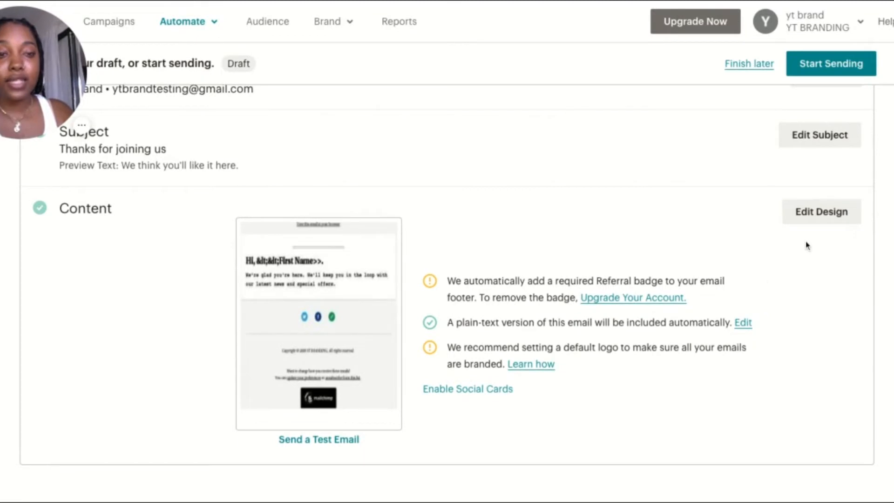
{"action": "left_click", "coordinate": [810, 212]}
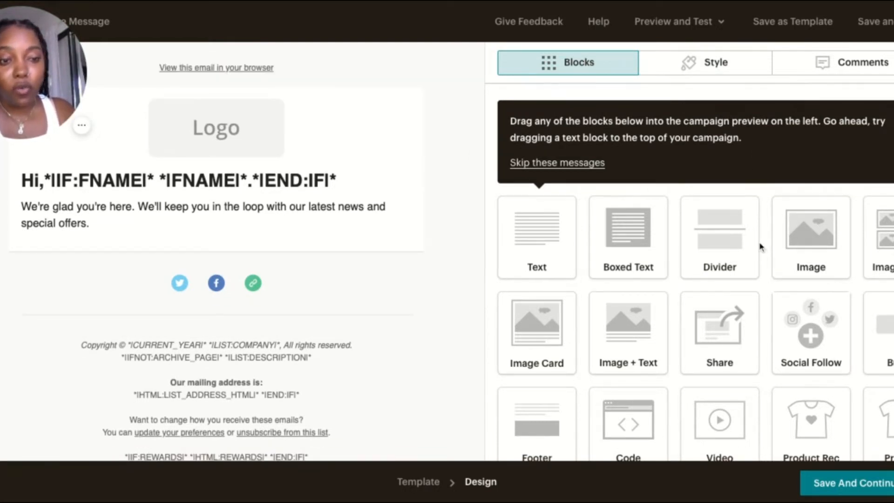
{"action": "scroll", "coordinate": [750, 250], "scroll_direction": "down", "scroll_amount": 3}
{"action": "scroll", "coordinate": [606, 191], "scroll_direction": "up", "scroll_amount": 3}
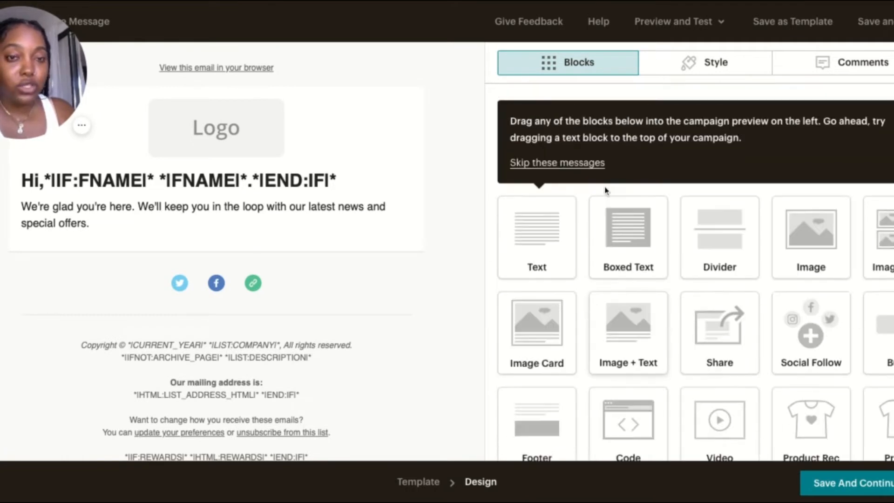
Replace the placeholder logo in the welcome email with the MS logo image s (1).png and shrink its display size to a small centred logo
{"action": "left_click", "coordinate": [571, 163]}
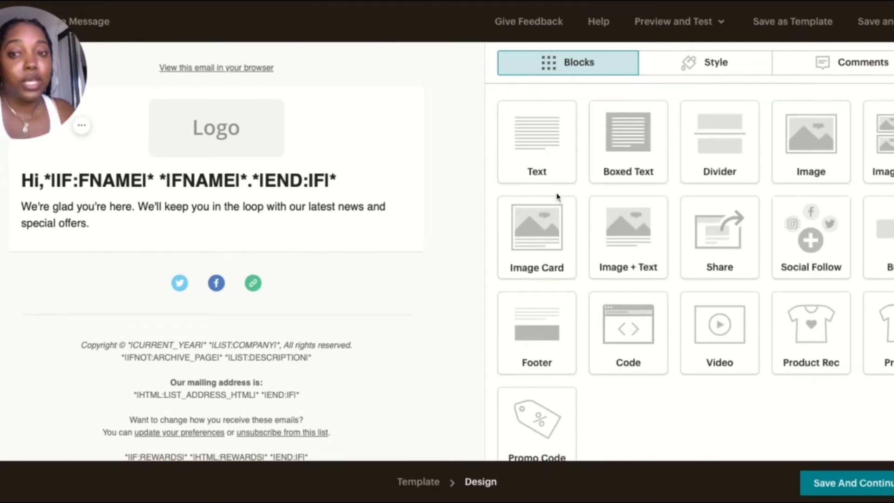
{"action": "left_click", "coordinate": [168, 154]}
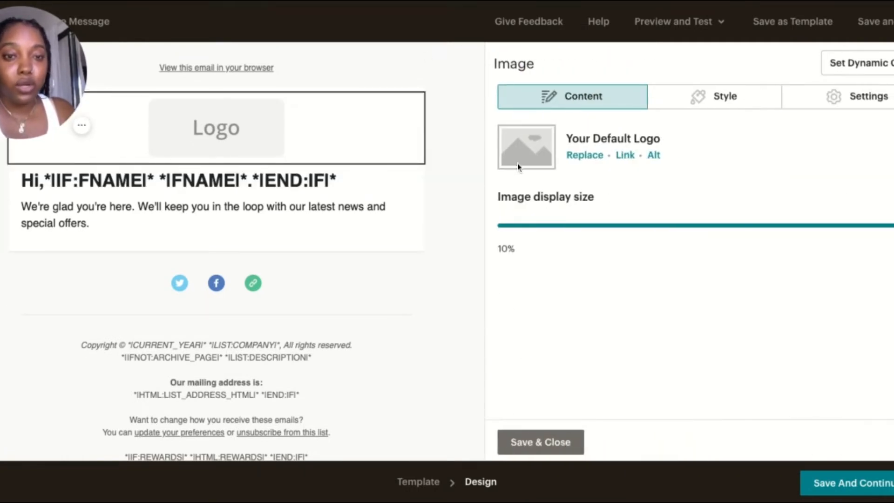
{"action": "left_click", "coordinate": [581, 157]}
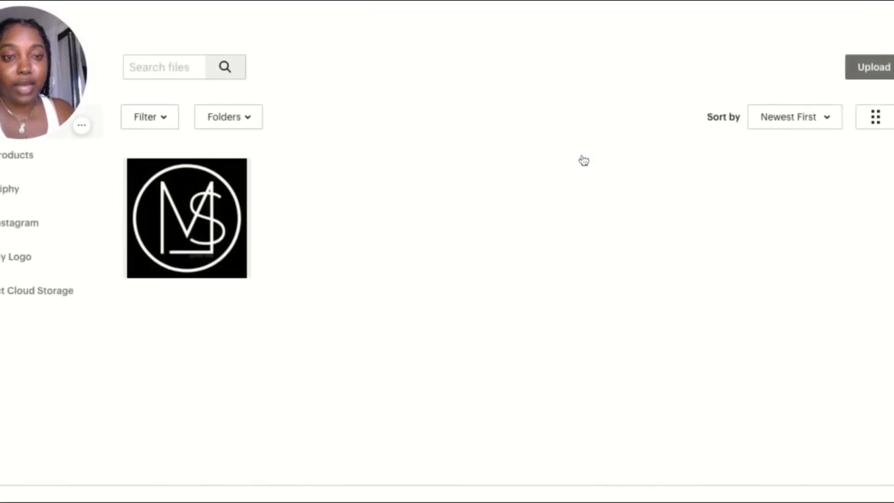
{"action": "left_click", "coordinate": [203, 207]}
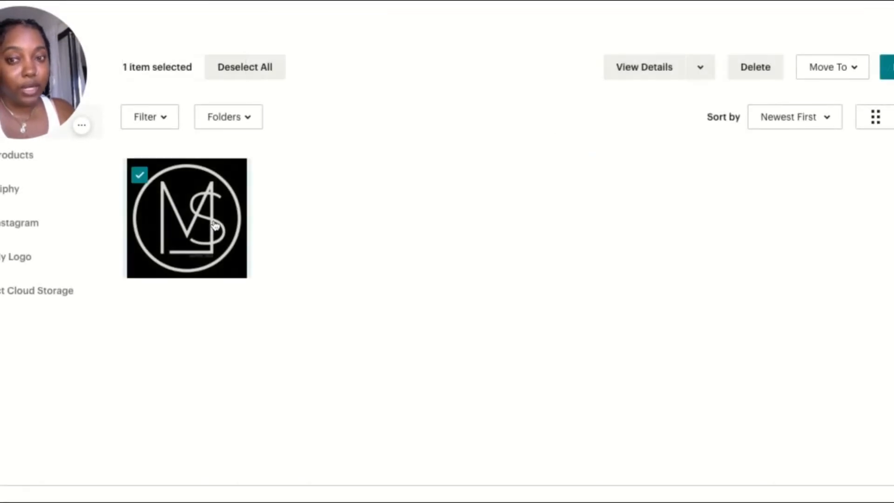
{"action": "left_click", "coordinate": [889, 67]}
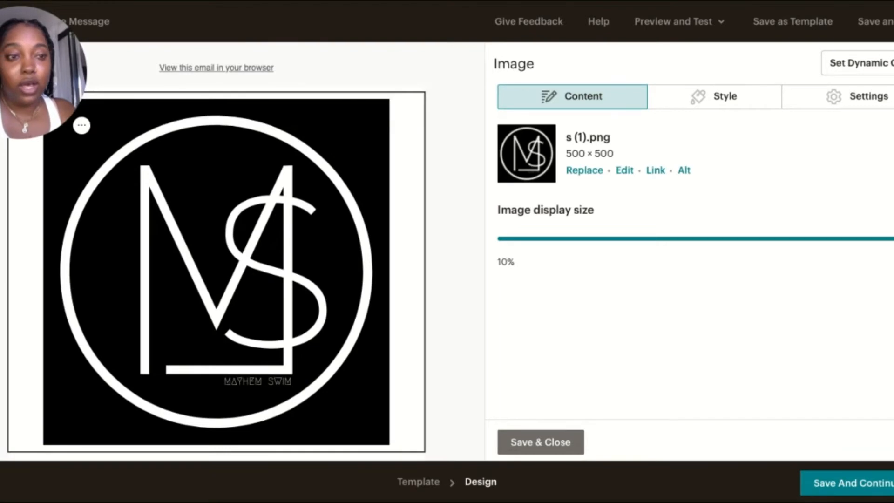
{"action": "mouse_move", "coordinate": [551, 238]}
{"action": "left_mouse_down"}
{"action": "mouse_move", "coordinate": [528, 238]}
{"action": "mouse_move", "coordinate": [544, 238]}
{"action": "left_mouse_up"}
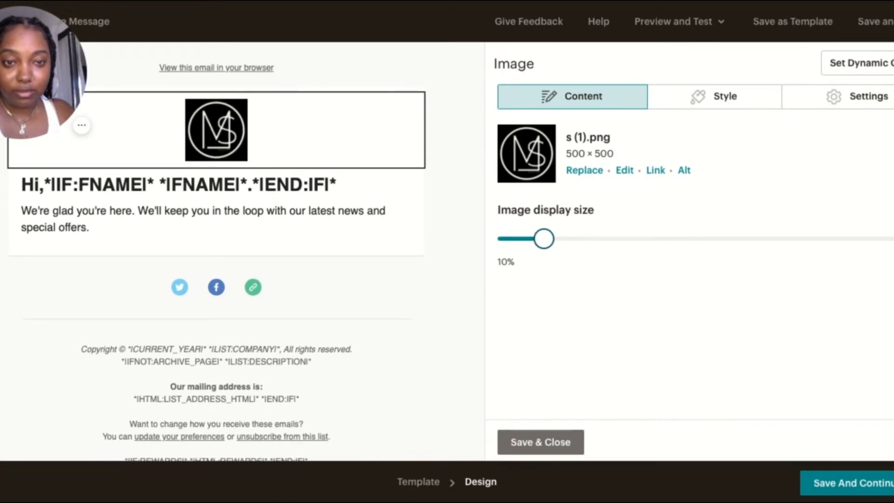
Open the greeting text block's content and review its merge tags and welcome message
{"action": "left_click", "coordinate": [253, 190]}
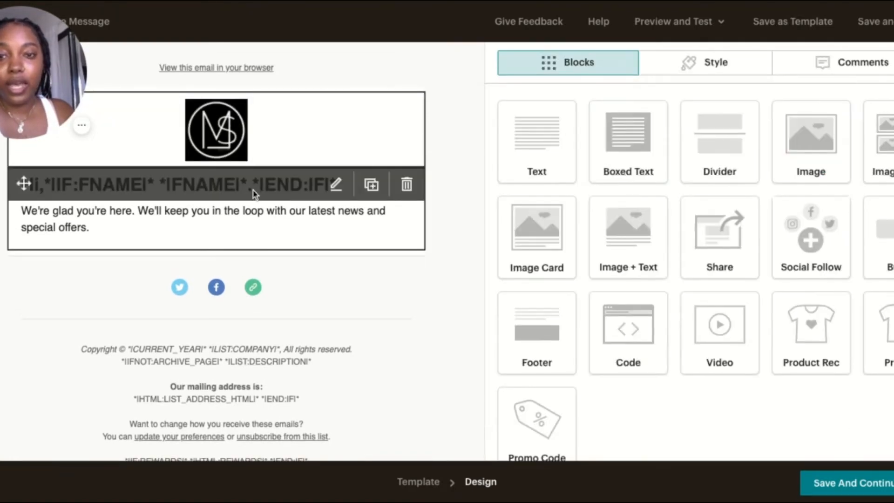
{"action": "left_click", "coordinate": [336, 185]}
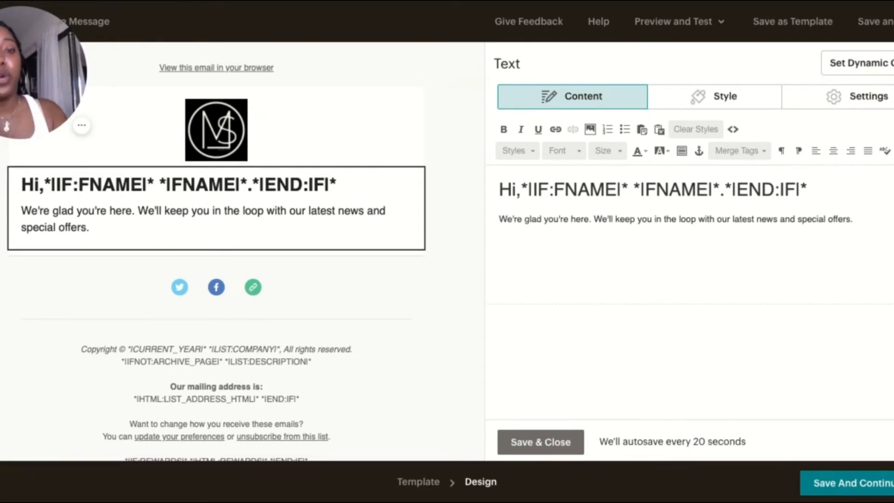
{"action": "scroll", "coordinate": [409, 292], "scroll_direction": "down", "scroll_amount": 1}
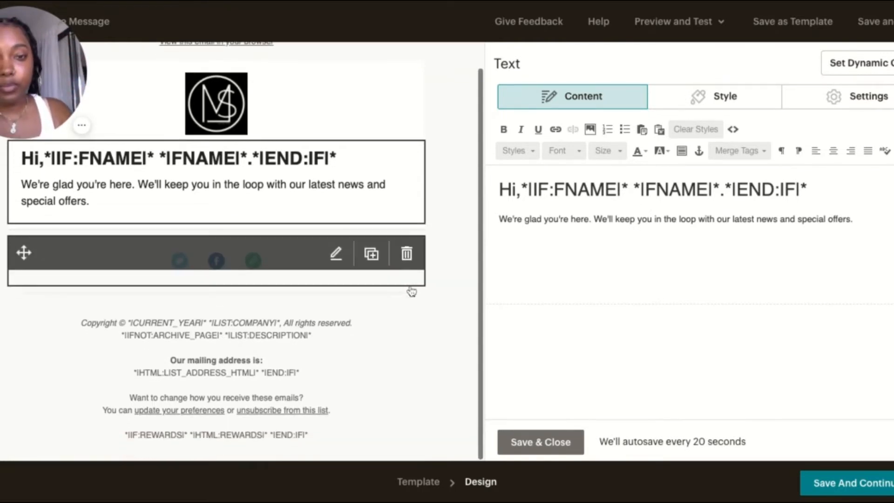
{"action": "left_click", "coordinate": [268, 252]}
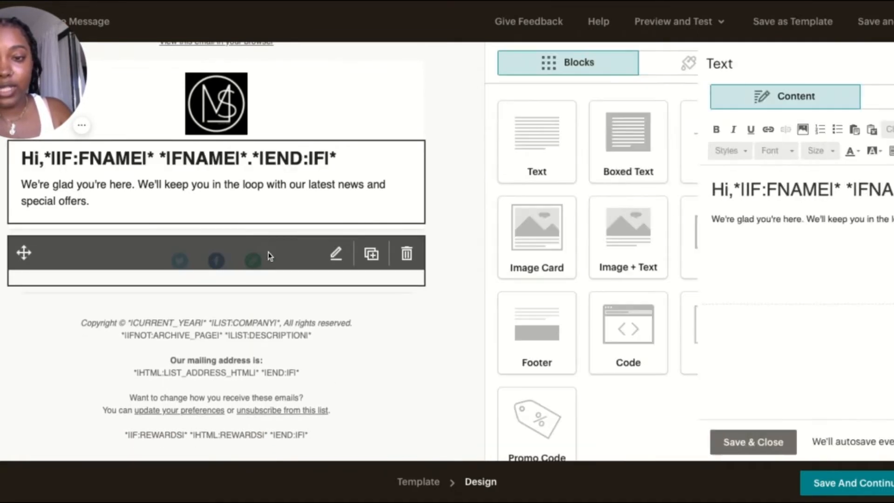
{"action": "left_click", "coordinate": [336, 254]}
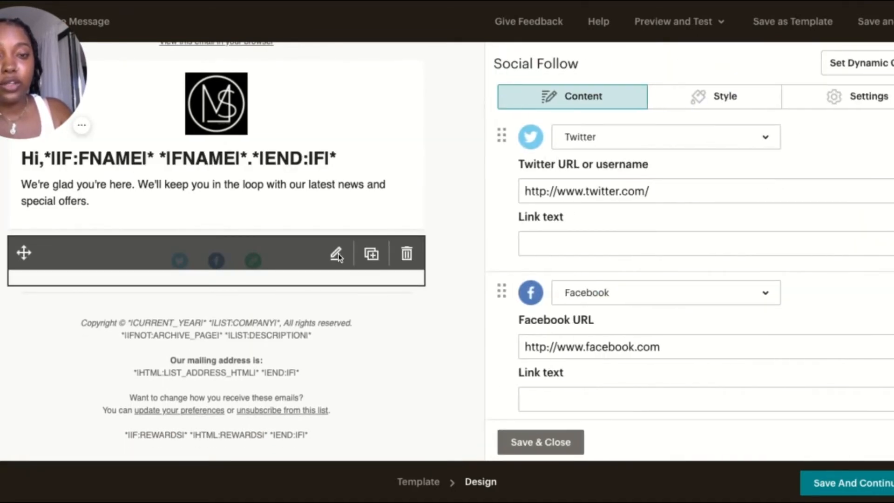
{"action": "scroll", "coordinate": [720, 268], "scroll_direction": "down", "scroll_amount": 5}
{"action": "scroll", "coordinate": [720, 270], "scroll_direction": "down", "scroll_amount": 1}
{"action": "scroll", "coordinate": [719, 267], "scroll_direction": "up", "scroll_amount": 6}
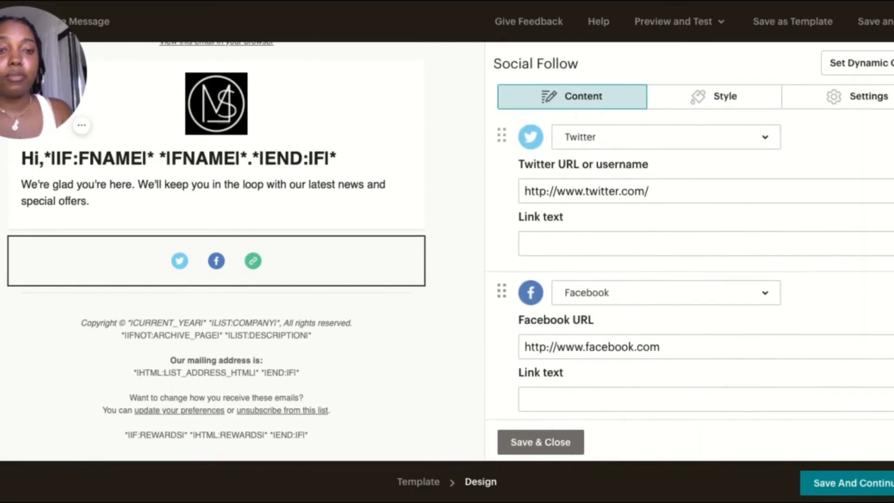
{"action": "left_click", "coordinate": [676, 193]}
{"action": "type", "text": "MAYHEMSWIM"}
{"action": "left_click", "coordinate": [652, 245]}
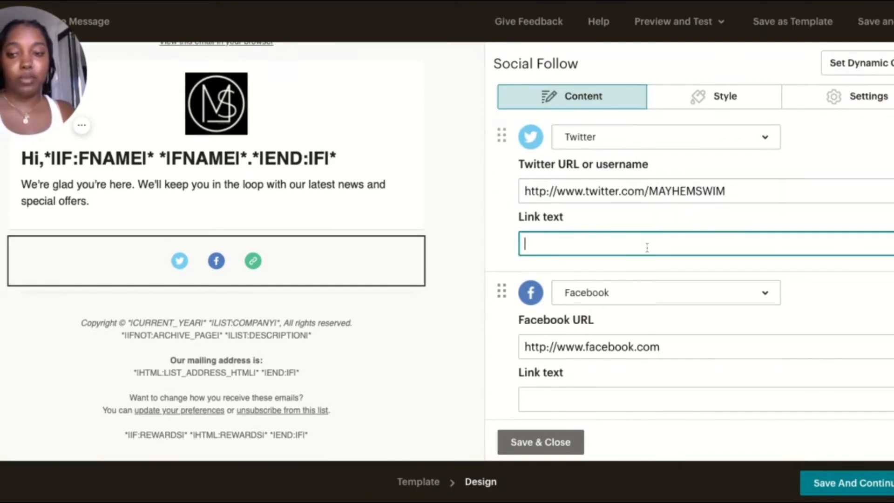
{"action": "left_click", "coordinate": [679, 357]}
{"action": "type", "text": "/MAYHEMSWIM"}
{"action": "scroll", "coordinate": [764, 235], "scroll_direction": "down", "scroll_amount": 5}
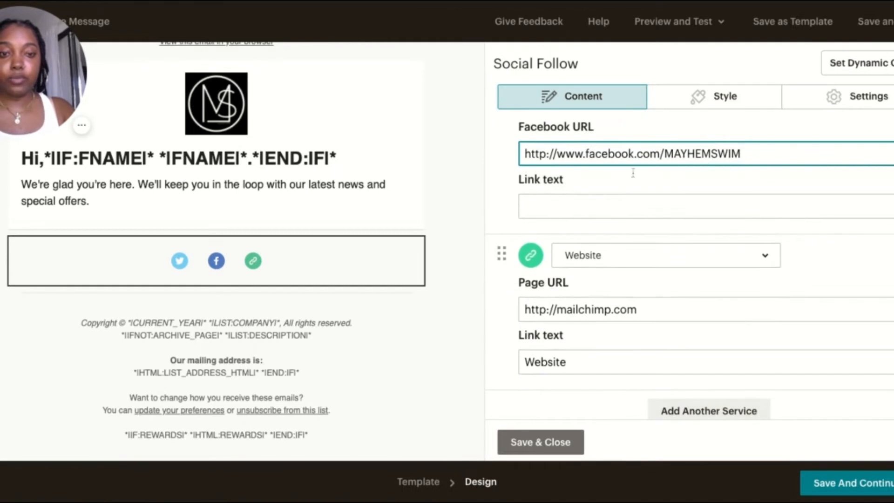
{"action": "left_click", "coordinate": [669, 312]}
{"action": "key", "text": "BackSpace"}
{"action": "key", "text": "BackSpace"}
{"action": "key", "text": "BackSpace"}
{"action": "key", "text": "BackSpace"}
{"action": "key", "text": "BackSpace"}
{"action": "key", "text": "BackSpace"}
{"action": "key", "text": "BackSpace"}
{"action": "key", "text": "BackSpace"}
{"action": "key", "text": "BackSpace"}
{"action": "key", "text": "BackSpace"}
{"action": "key", "text": "BackSpace"}
{"action": "key", "text": "BackSpace"}
{"action": "key", "text": "BackSpace"}
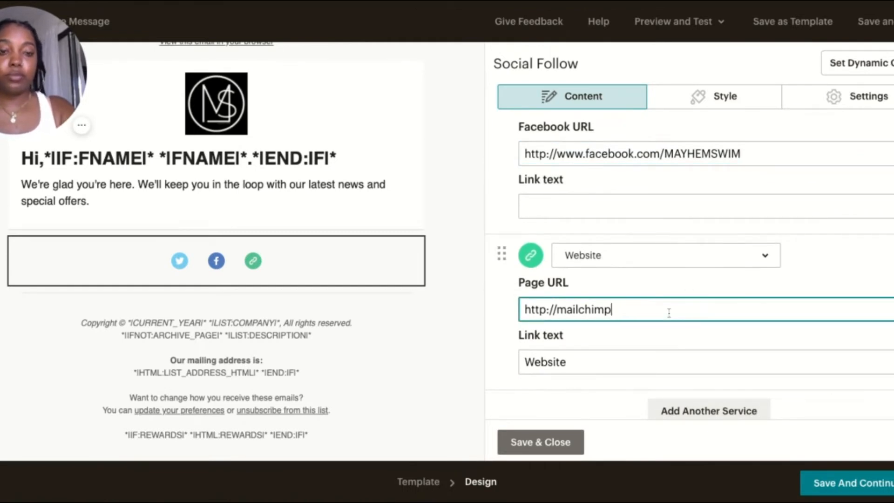
{"action": "type", "text": "MAYHEMSWIM.COM"}
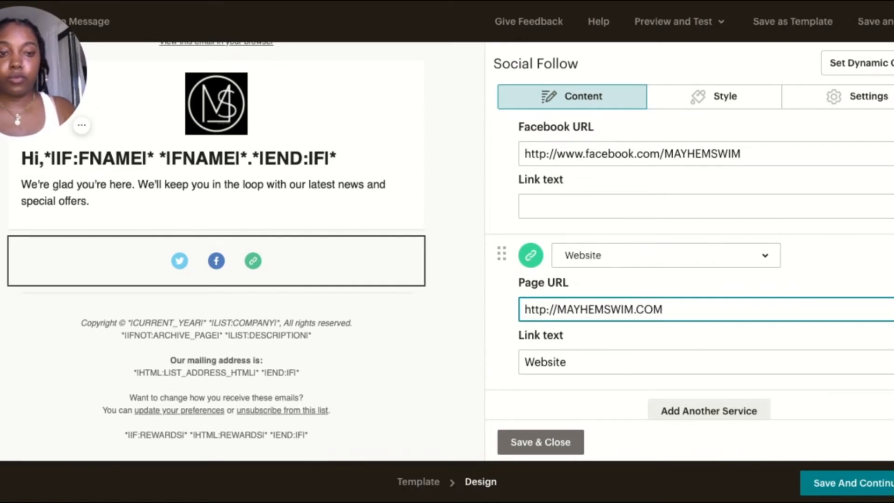
Add an Email service to the social follow block, keeping the prefilled address and link text
{"action": "scroll", "coordinate": [670, 352], "scroll_direction": "down", "scroll_amount": 2}
{"action": "left_click", "coordinate": [709, 355]}
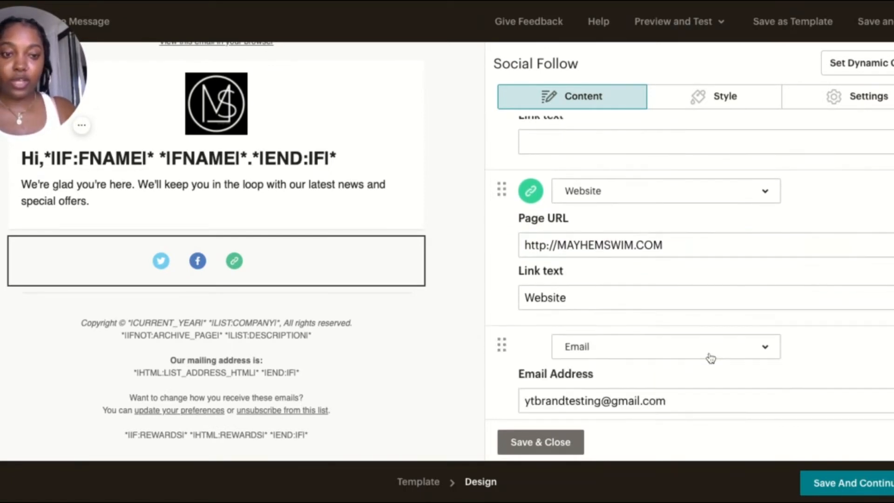
{"action": "scroll", "coordinate": [709, 379], "scroll_direction": "down", "scroll_amount": 2}
{"action": "scroll", "coordinate": [710, 380], "scroll_direction": "down", "scroll_amount": 2}
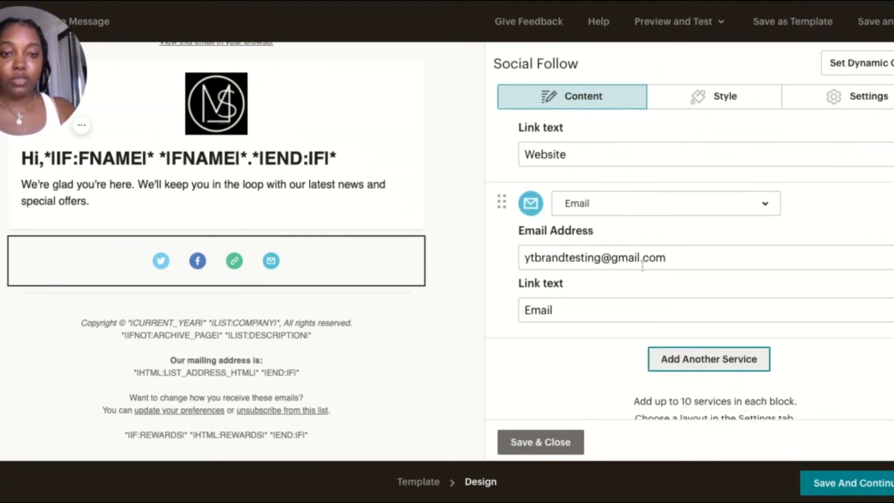
{"action": "left_click", "coordinate": [725, 358]}
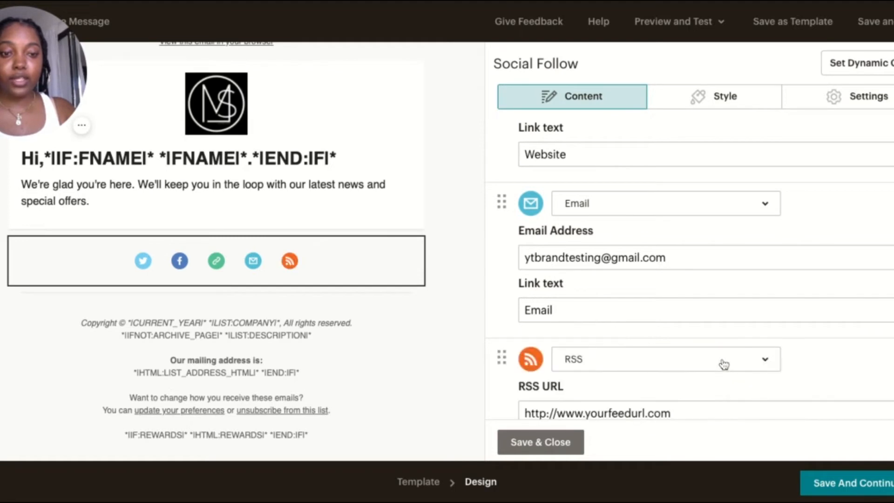
{"action": "left_click", "coordinate": [652, 366]}
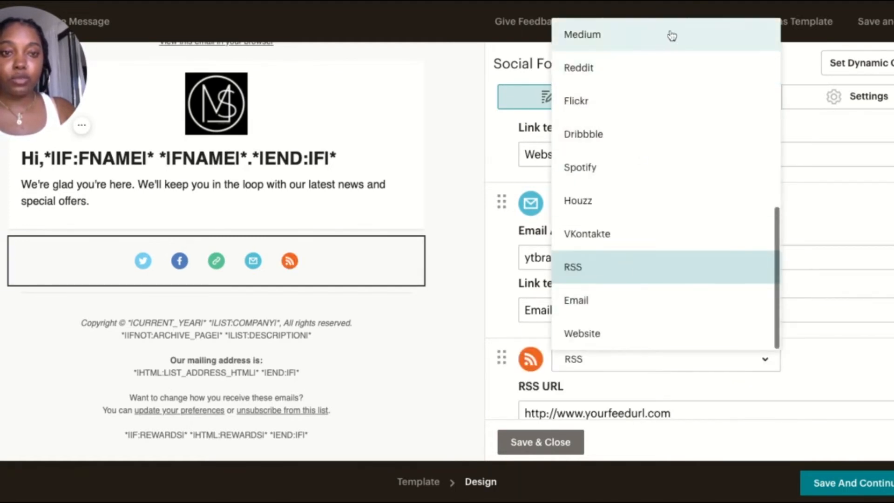
{"action": "scroll", "coordinate": [650, 210], "scroll_direction": "up", "scroll_amount": 5}
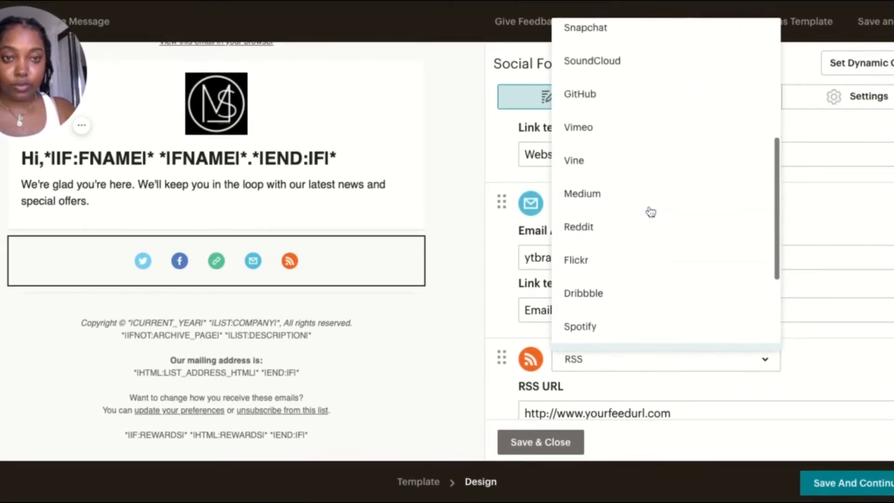
{"action": "scroll", "coordinate": [643, 195], "scroll_direction": "up", "scroll_amount": 4}
{"action": "left_click", "coordinate": [600, 237]}
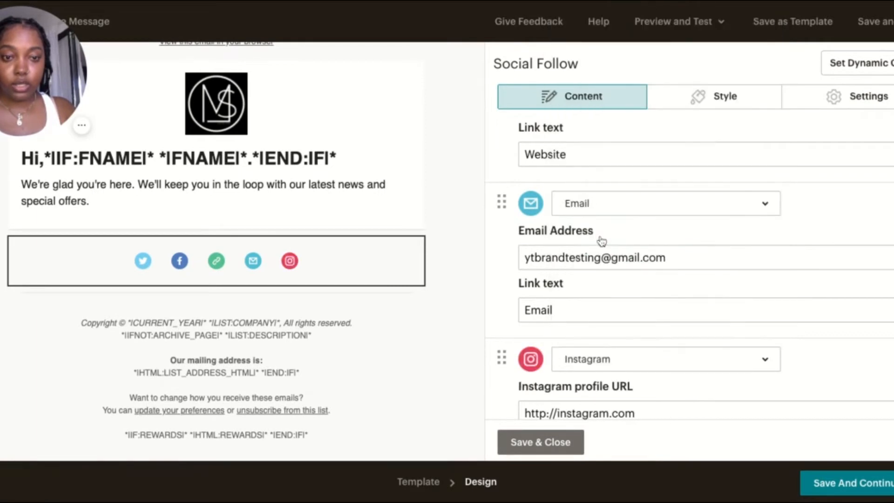
{"action": "scroll", "coordinate": [715, 391], "scroll_direction": "down", "scroll_amount": 4}
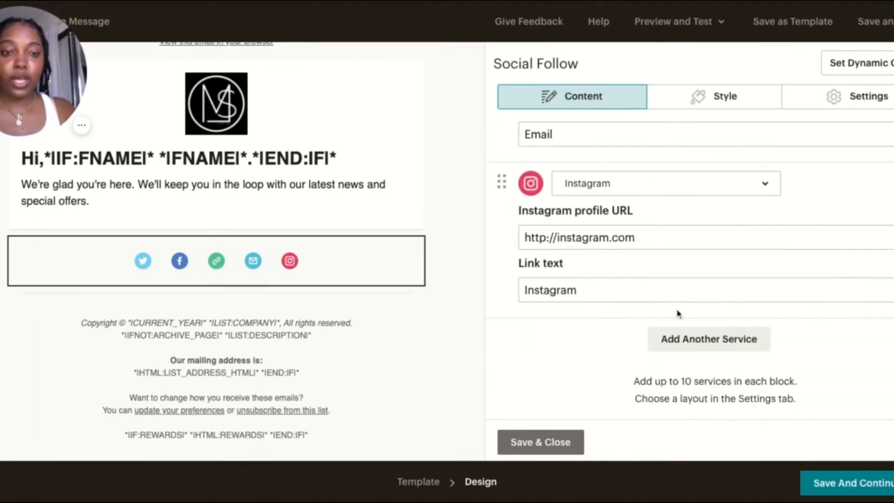
{"action": "left_click", "coordinate": [646, 245]}
{"action": "type", "text": "/MAYHEMSWIM"}
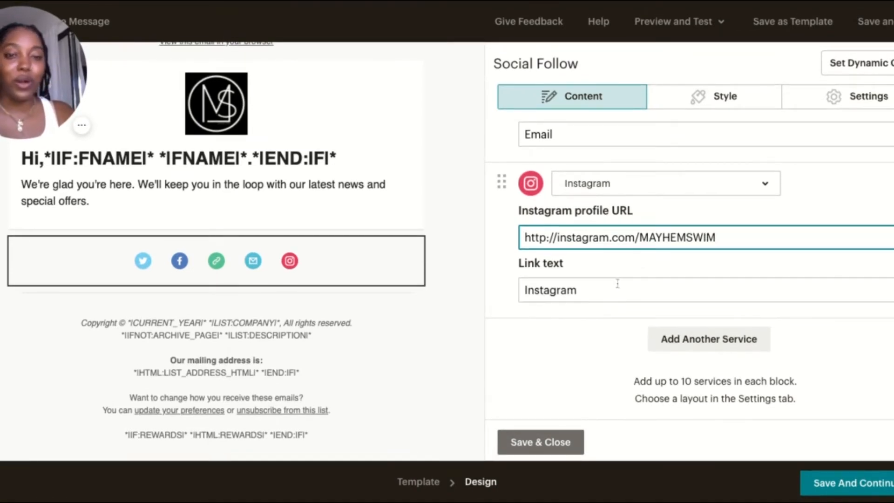
{"action": "left_click", "coordinate": [543, 448]}
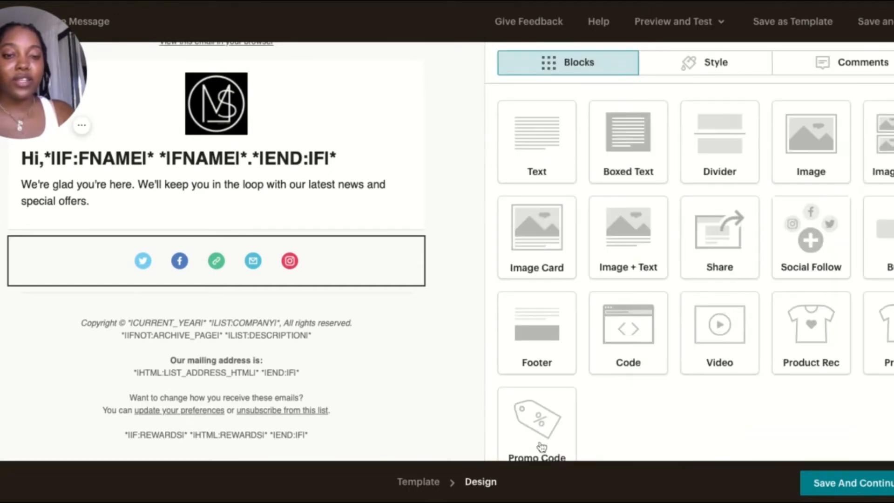
Review the footer text block's copyright, mailing address and unsubscribe content, and close it without edits
{"action": "left_click", "coordinate": [220, 334]}
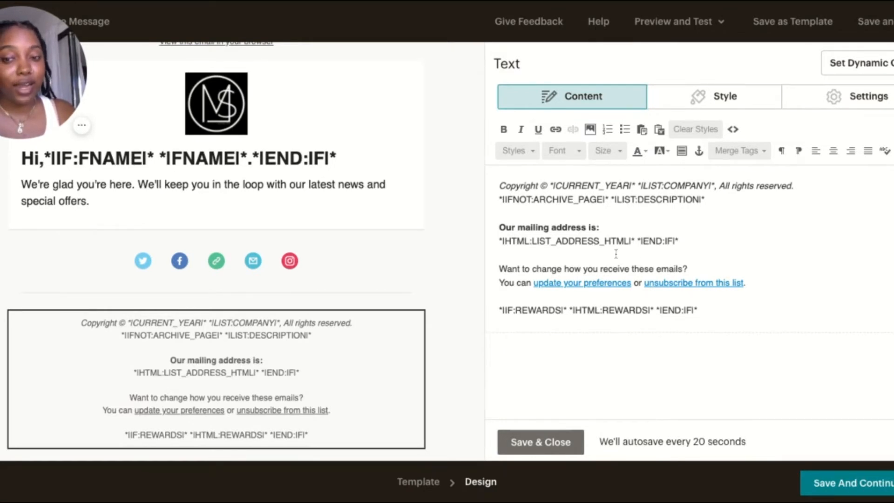
{"action": "left_click", "coordinate": [545, 448]}
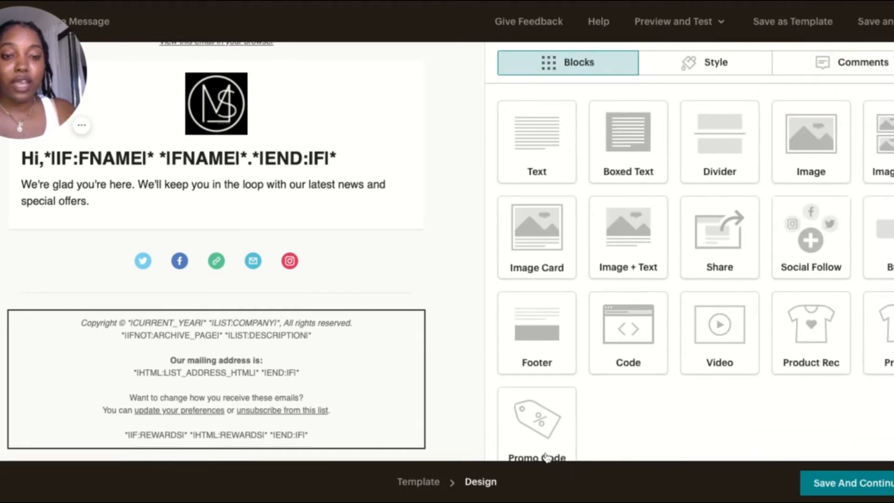
{"action": "mouse_move", "coordinate": [295, 265]}
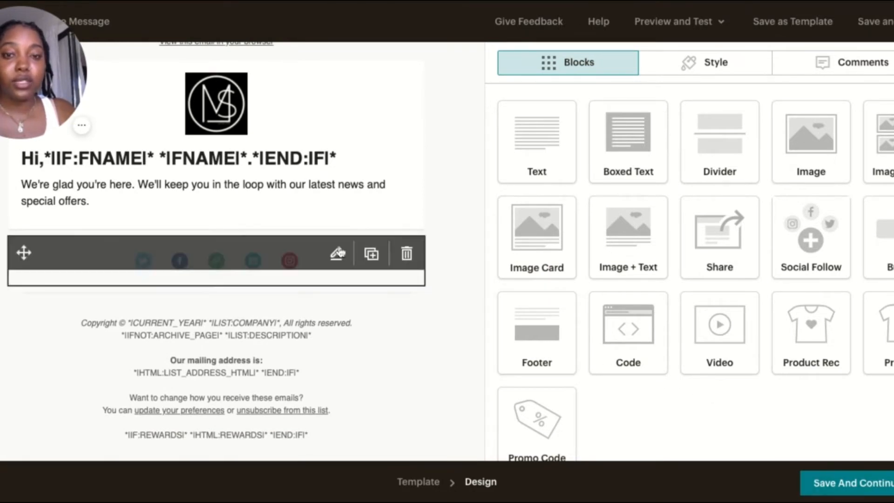
Delete the first-name greeting line from the text block so the welcome message takes its heading style, and save the block
{"action": "scroll", "coordinate": [335, 261], "scroll_direction": "up", "scroll_amount": 1}
{"action": "mouse_move", "coordinate": [376, 170]}
{"action": "left_click", "coordinate": [338, 186]}
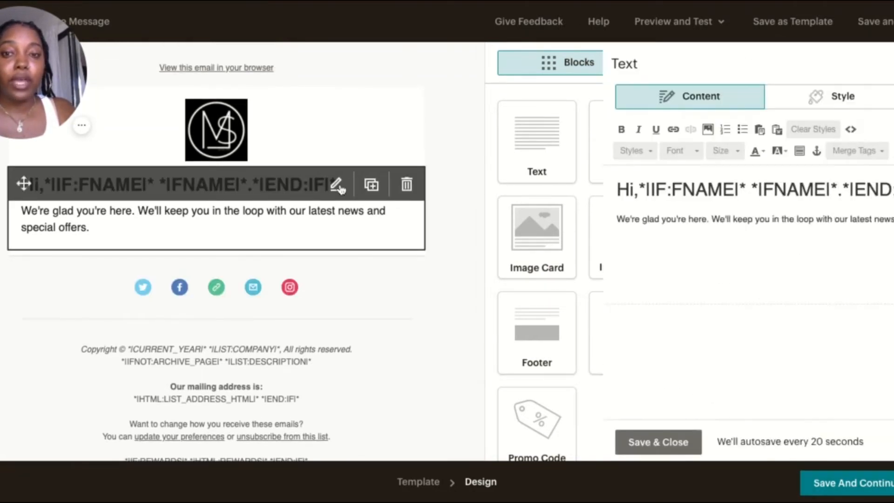
{"action": "triple_click", "coordinate": [662, 181]}
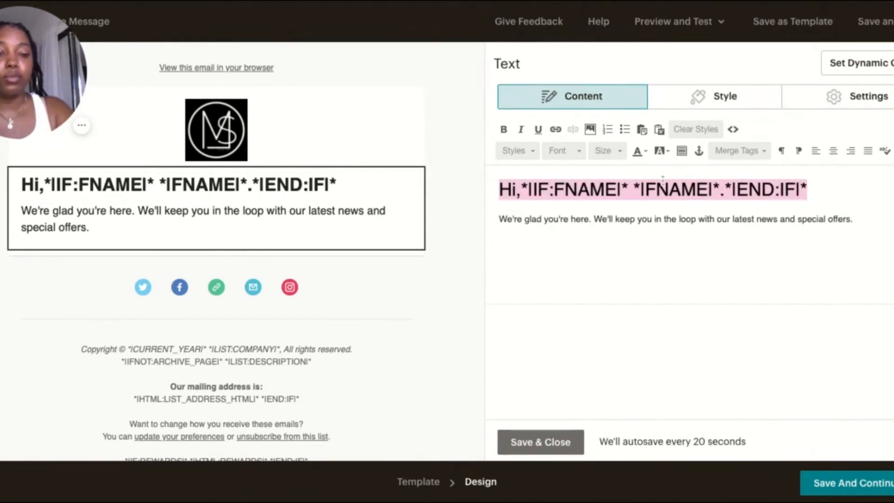
{"action": "key", "text": "BackSpace"}
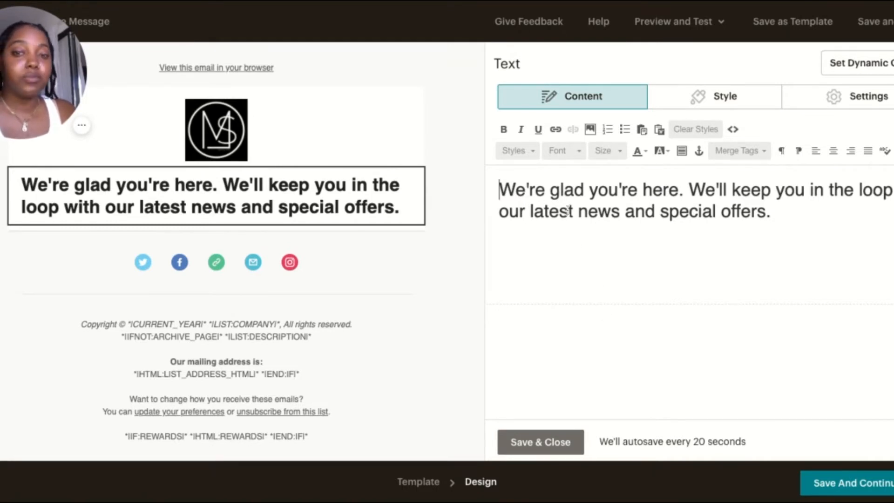
{"action": "left_click", "coordinate": [819, 212]}
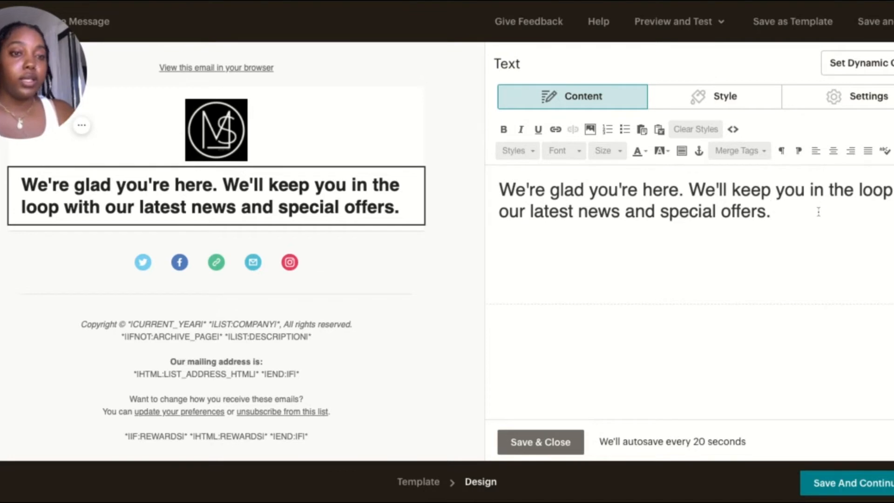
{"action": "mouse_move", "coordinate": [279, 199]}
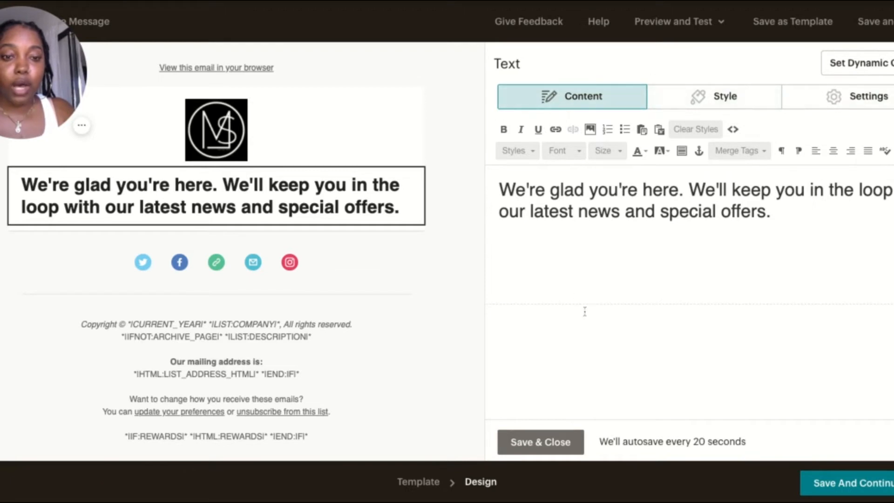
{"action": "left_click", "coordinate": [541, 442]}
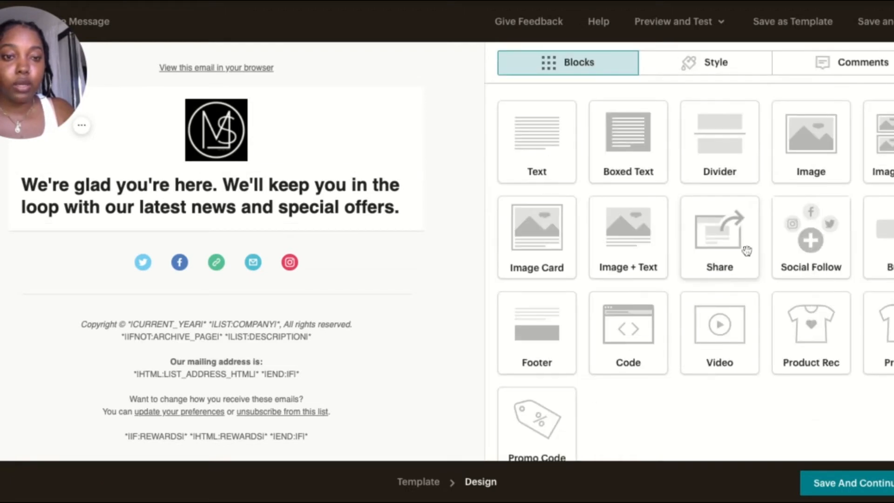
Add an image block between the welcome message and the social icons, and open the image library for it
{"action": "left_click_drag", "start_coordinate": [818, 140], "coordinate": [406, 290]}
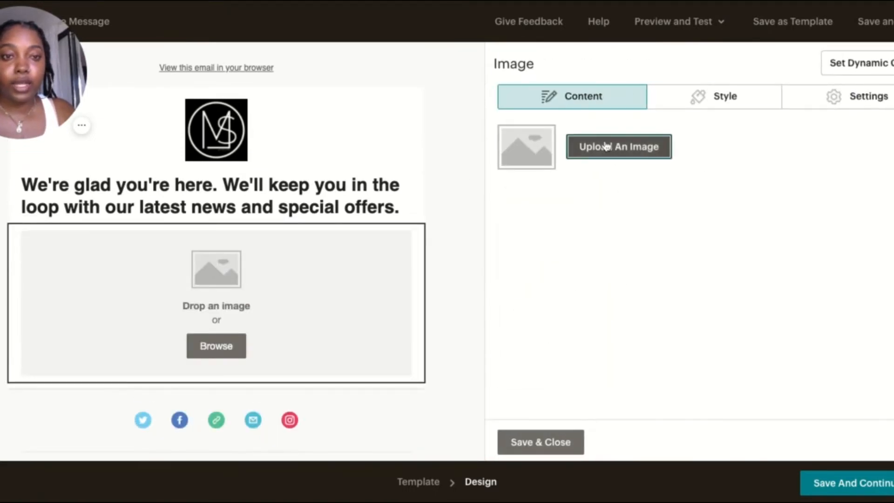
{"action": "left_click", "coordinate": [605, 147]}
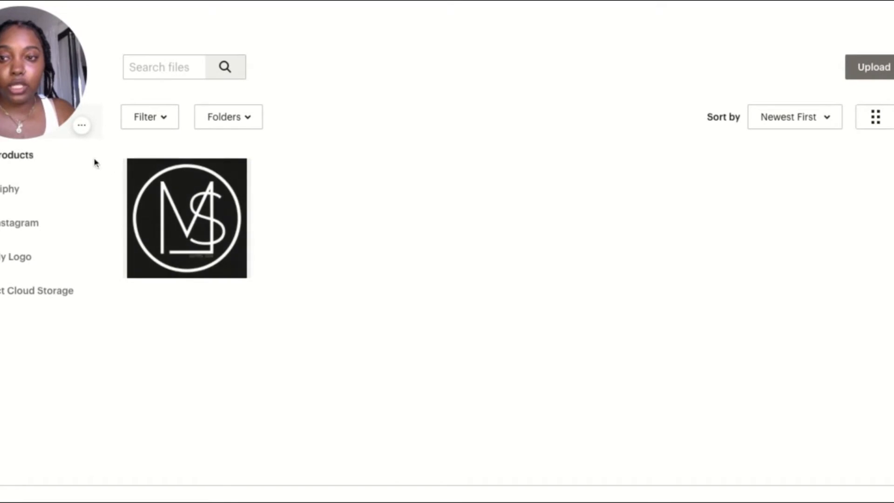
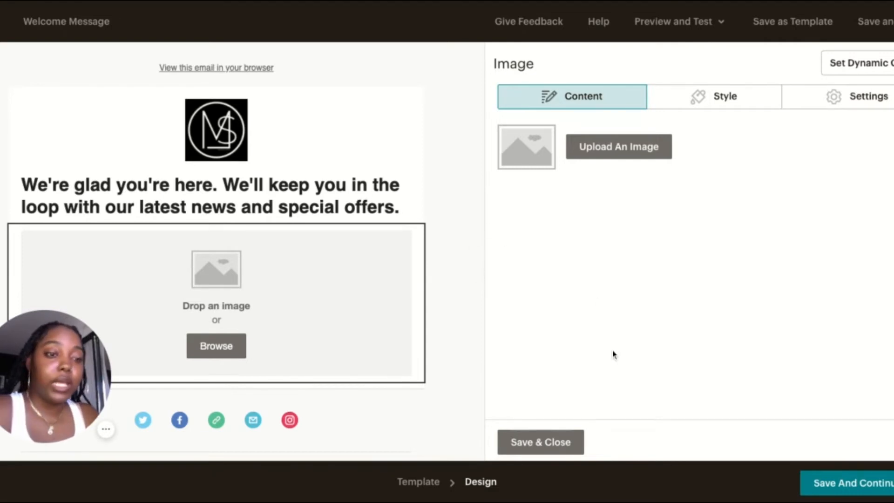
Delete the empty image block from the welcome email, and save the design to return to the email's setup overview
{"action": "left_click", "coordinate": [407, 241]}
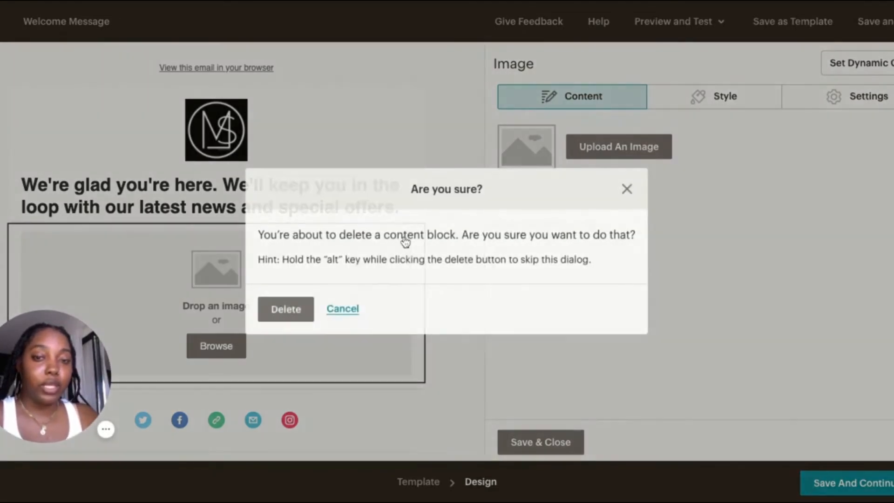
{"action": "left_click", "coordinate": [311, 319]}
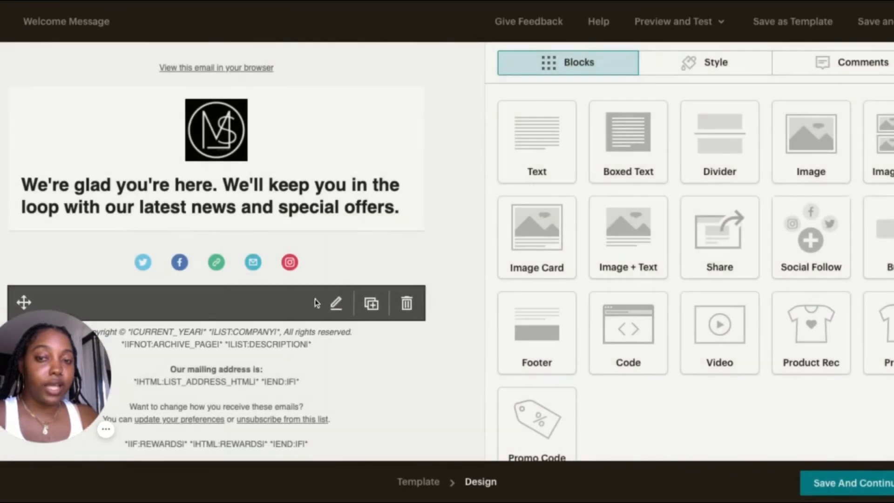
{"action": "left_click", "coordinate": [818, 487]}
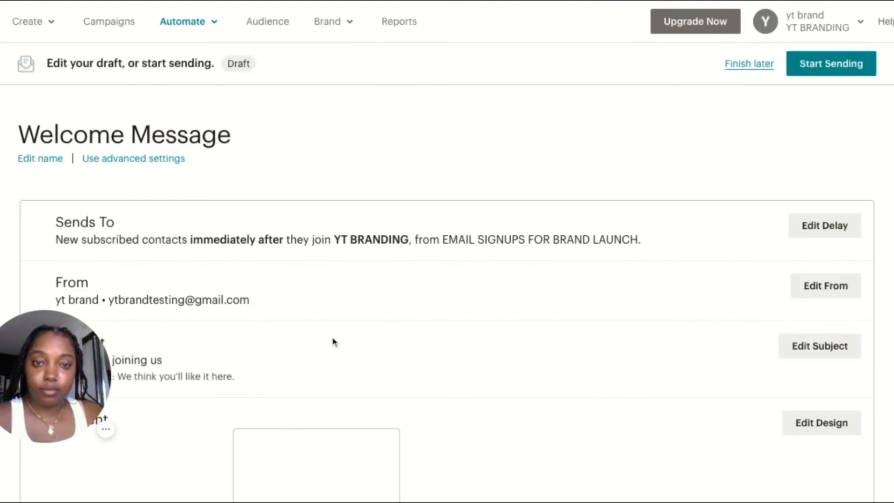
{"action": "scroll", "coordinate": [607, 330], "scroll_direction": "down", "scroll_amount": 4}
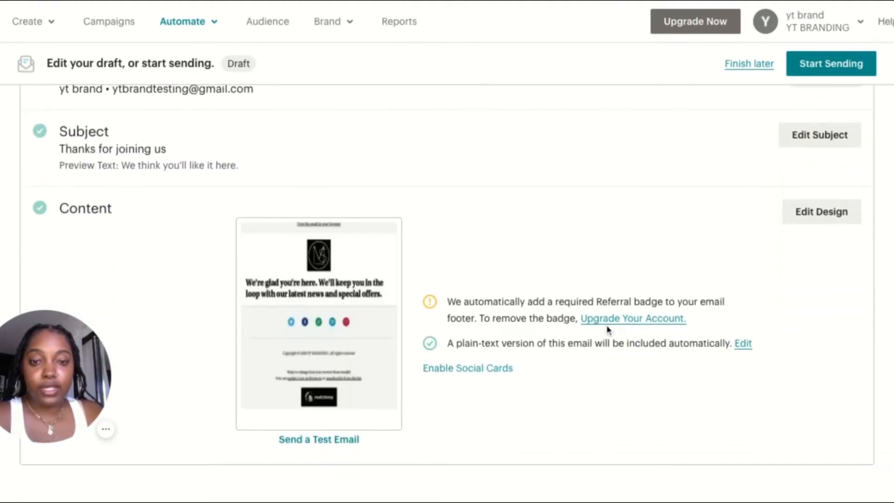
{"action": "left_click", "coordinate": [315, 443]}
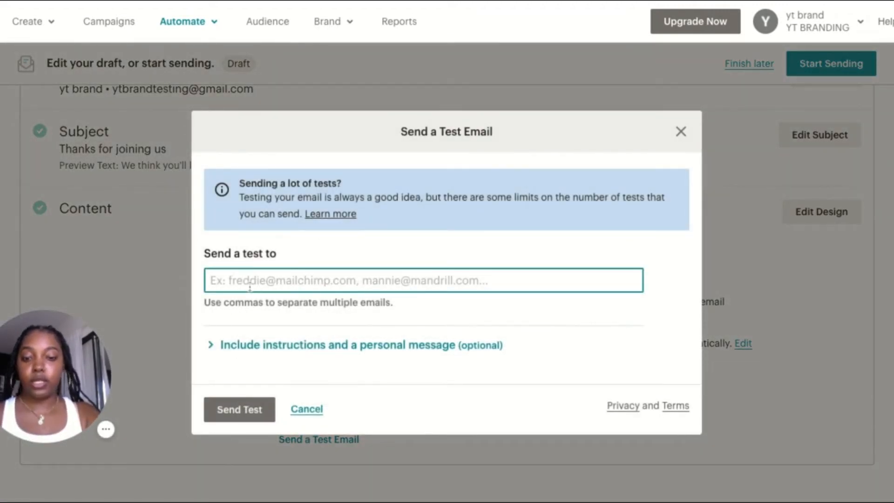
{"action": "type", "text": "MAYH"}
{"action": "key", "text": "BackSpace"}
{"action": "key", "text": "BackSpace"}
{"action": "key", "text": "BackSpace"}
{"action": "key", "text": "BackSpace"}
{"action": "type", "text": "Y"}
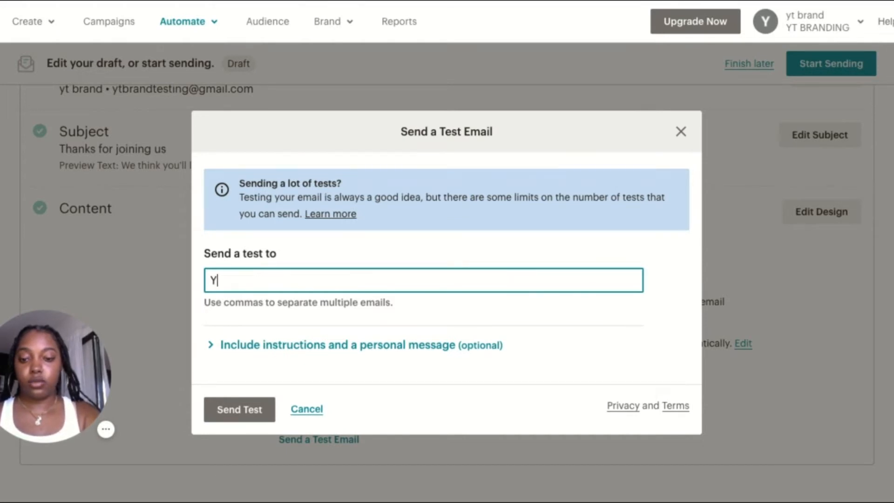
{"action": "type", "text": "TBRANDING"}
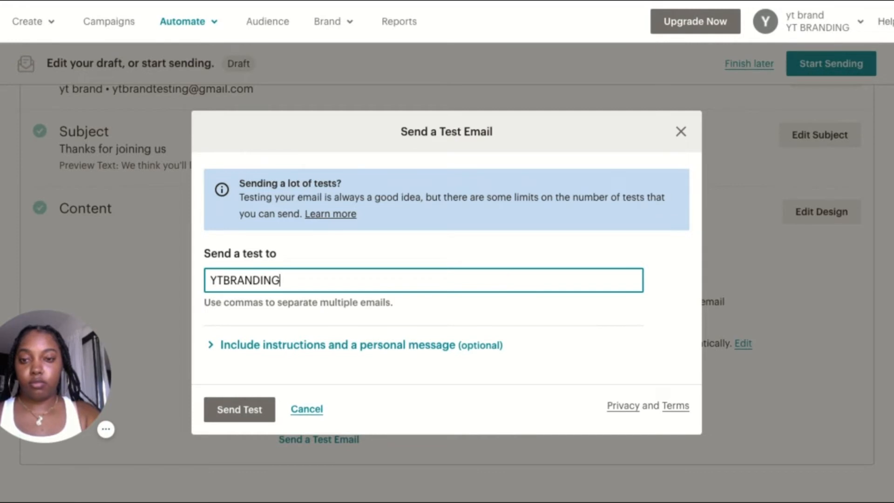
{"action": "type", "text": "TEST"}
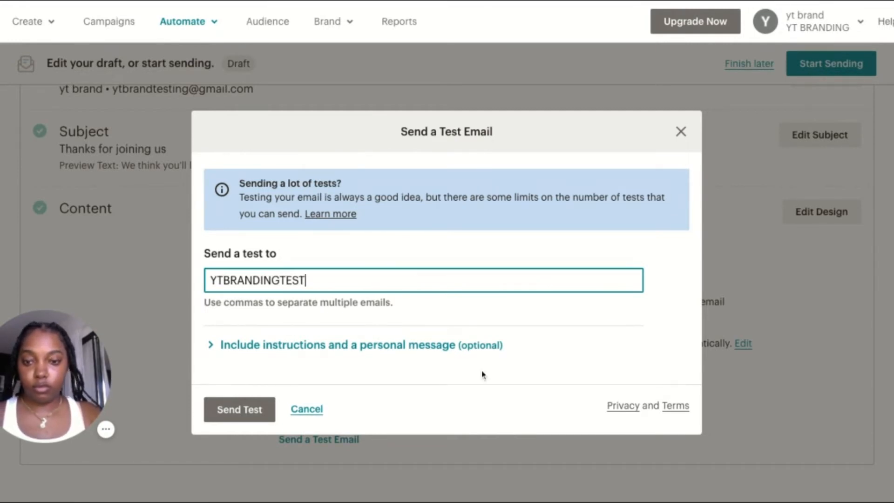
{"action": "double_click", "coordinate": [290, 280]}
{"action": "key", "text": "BackSpace"}
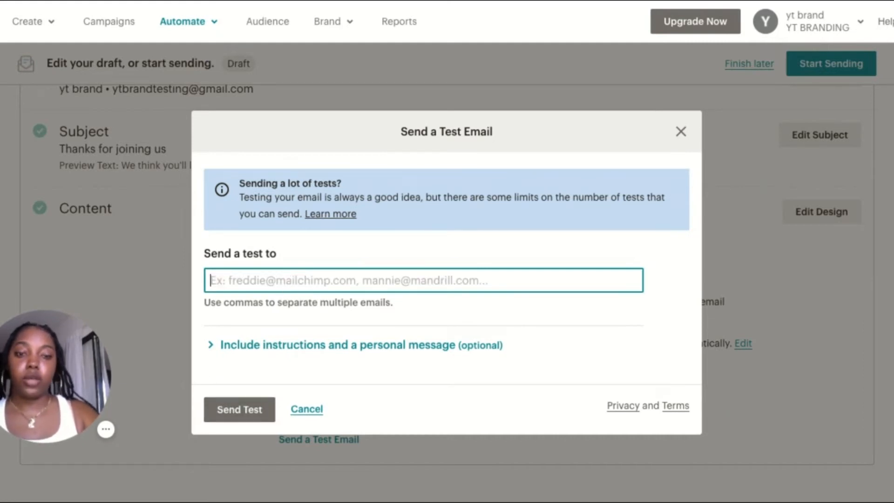
{"action": "left_click", "coordinate": [303, 410]}
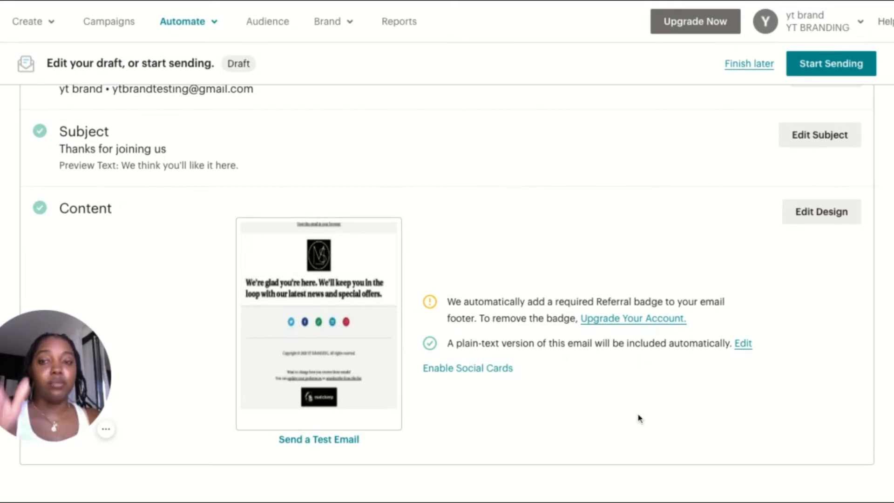
Start sending the Welcome Message automation to YT BRANDING and return to the campaigns list
{"action": "scroll", "coordinate": [711, 346], "scroll_direction": "up", "scroll_amount": 3}
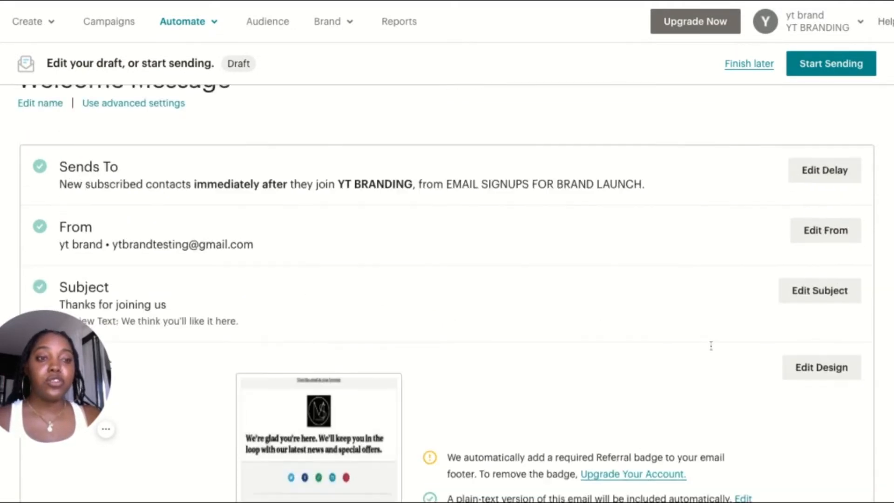
{"action": "scroll", "coordinate": [711, 346], "scroll_direction": "up", "scroll_amount": 1}
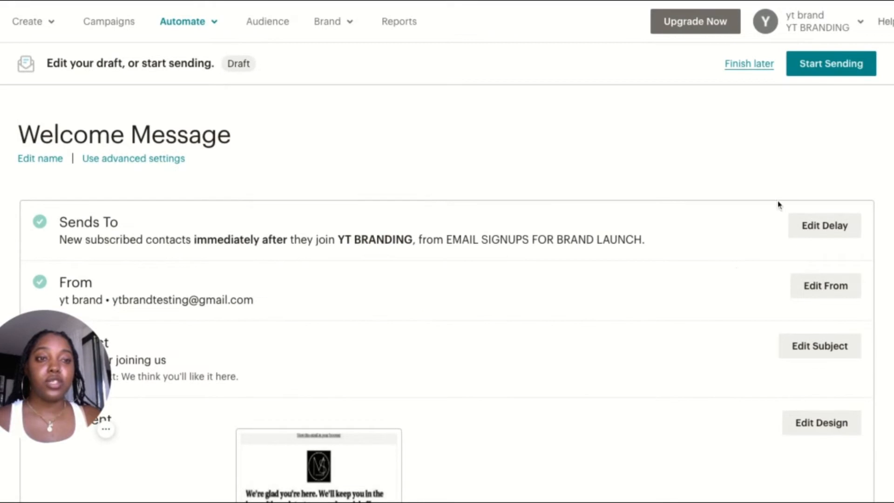
{"action": "left_click", "coordinate": [846, 67]}
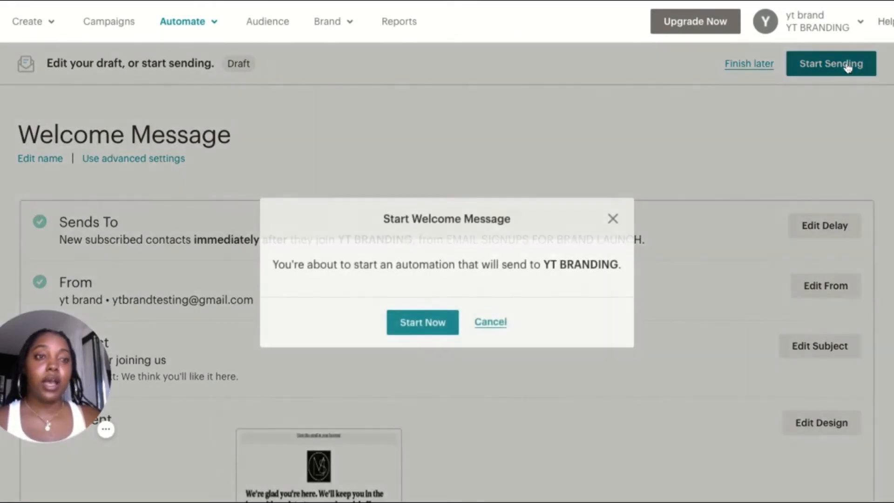
{"action": "left_click", "coordinate": [426, 328]}
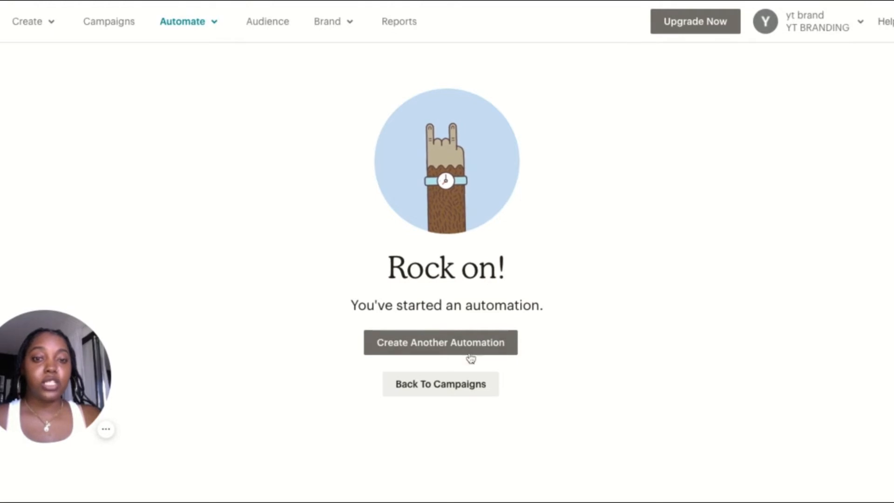
{"action": "left_click", "coordinate": [405, 390]}
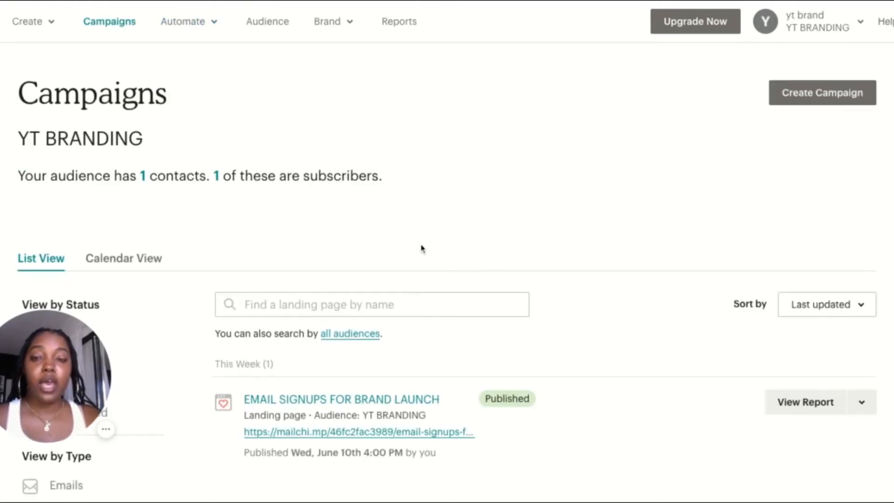
Examine the EMAIL SIGNUPS FOR BRAND LAUNCH landing page entry, its available actions and the audience summary in the campaigns list
{"action": "scroll", "coordinate": [480, 365], "scroll_direction": "down", "scroll_amount": 4}
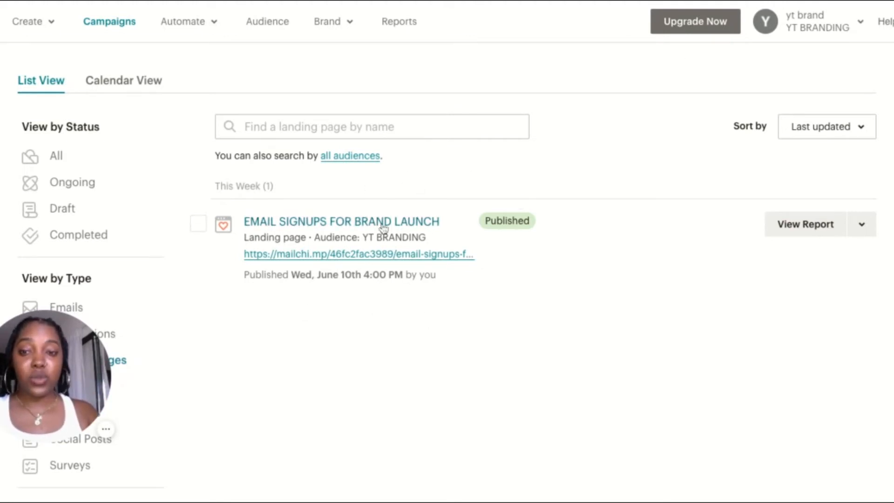
{"action": "left_click", "coordinate": [862, 228]}
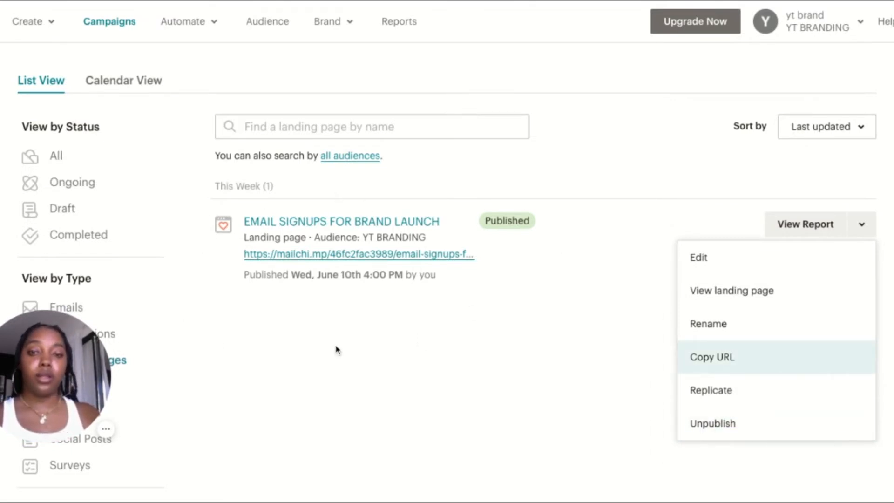
{"action": "left_click", "coordinate": [651, 207]}
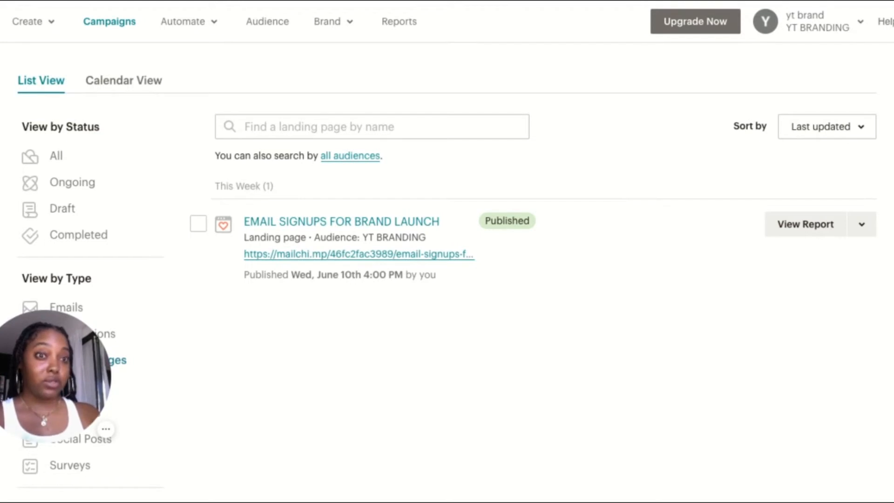
{"action": "scroll", "coordinate": [484, 393], "scroll_direction": "up", "scroll_amount": 3}
{"action": "scroll", "coordinate": [486, 393], "scroll_direction": "down", "scroll_amount": 3}
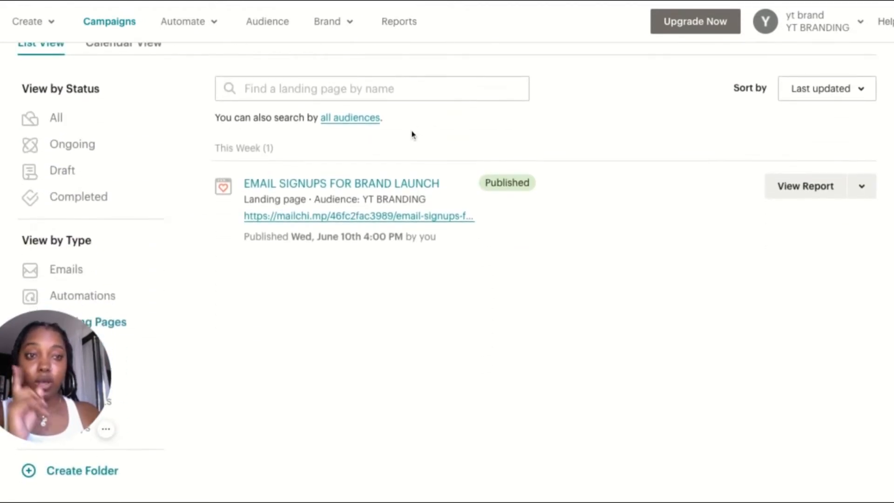
{"action": "scroll", "coordinate": [342, 303], "scroll_direction": "up", "scroll_amount": 1}
{"action": "scroll", "coordinate": [343, 303], "scroll_direction": "up", "scroll_amount": 2}
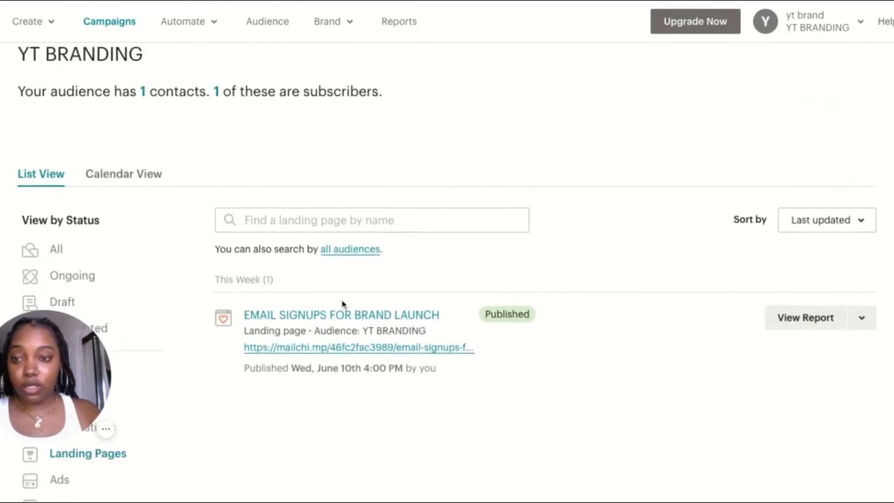
{"action": "scroll", "coordinate": [341, 308], "scroll_direction": "down", "scroll_amount": 1}
{"action": "scroll", "coordinate": [254, 366], "scroll_direction": "down", "scroll_amount": 1}
{"action": "scroll", "coordinate": [250, 355], "scroll_direction": "down", "scroll_amount": 1}
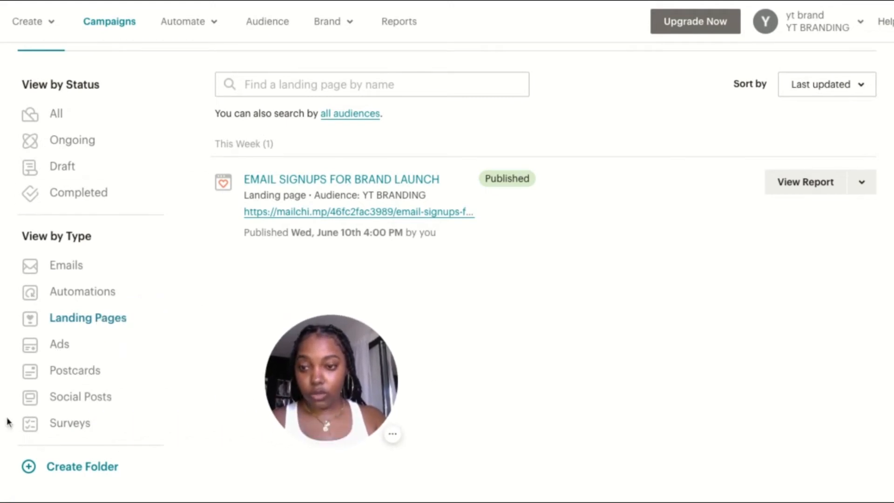
Create a regular email campaign named BEST SELLERS JUNE from the empty email campaigns view
{"action": "left_click", "coordinate": [70, 272]}
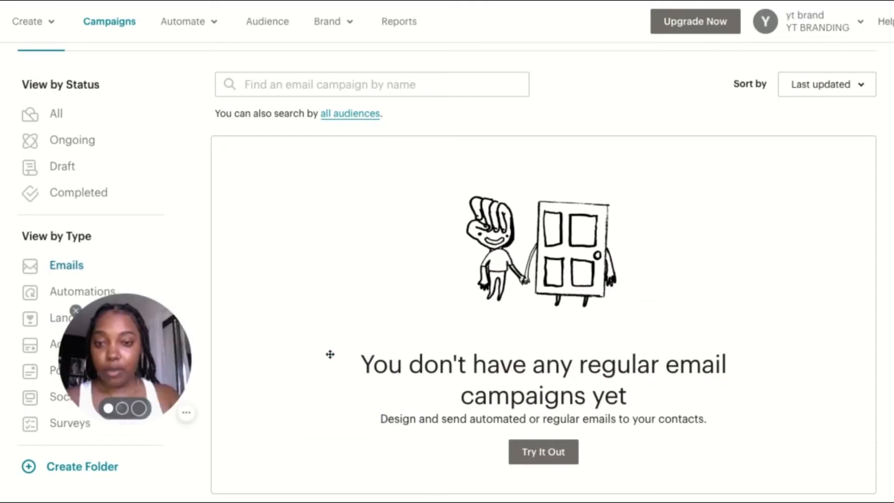
{"action": "scroll", "coordinate": [588, 328], "scroll_direction": "down", "scroll_amount": 1}
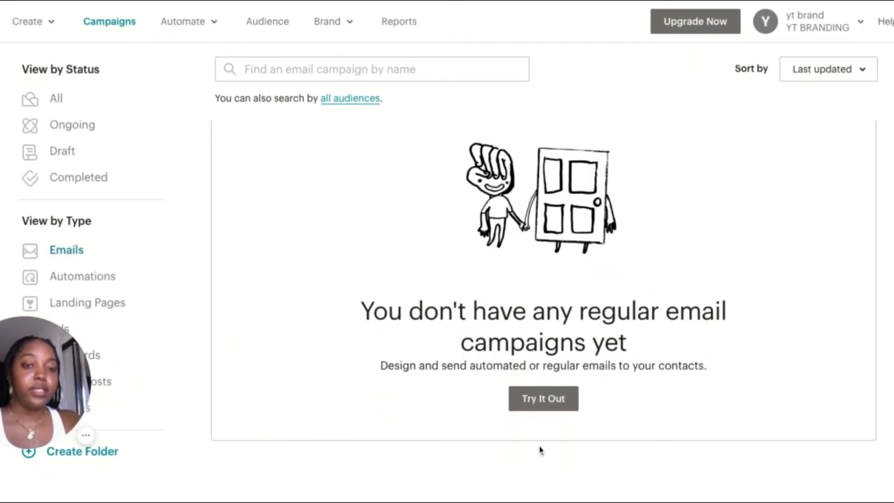
{"action": "left_click", "coordinate": [545, 404]}
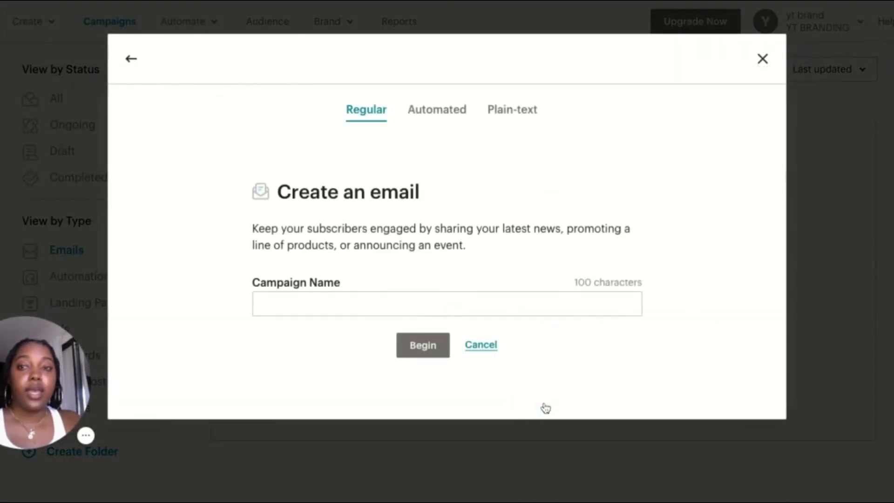
{"action": "left_click", "coordinate": [421, 306]}
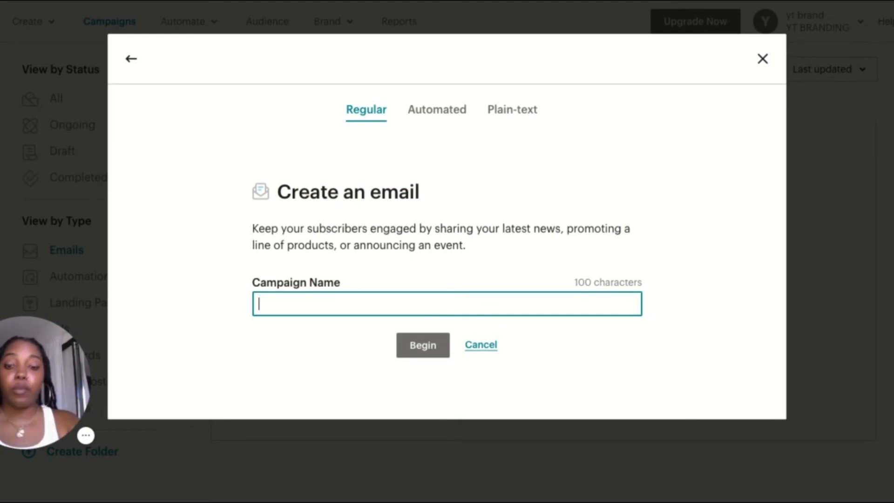
{"action": "type", "text": "BE"}
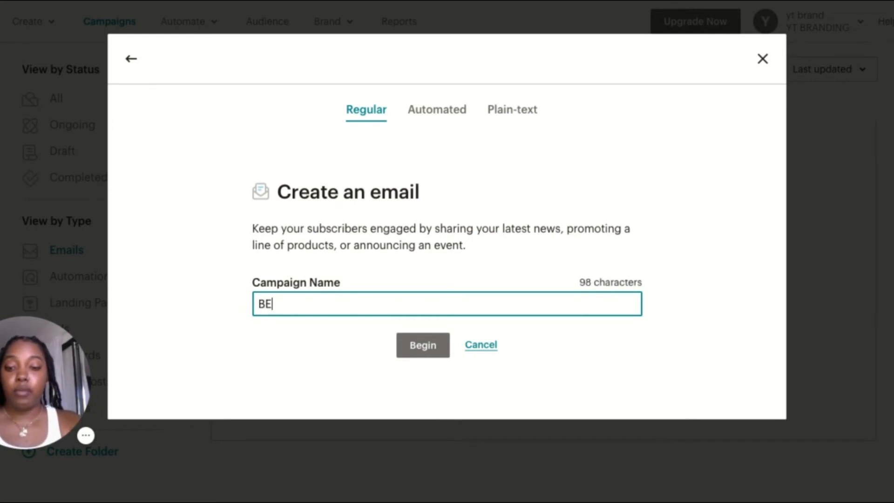
{"action": "type", "text": "ST SELLERS "}
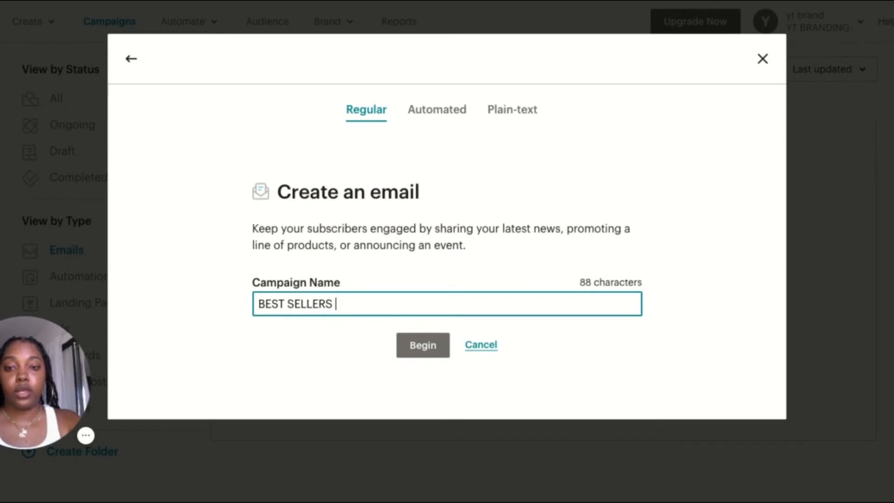
{"action": "type", "text": "JUNE"}
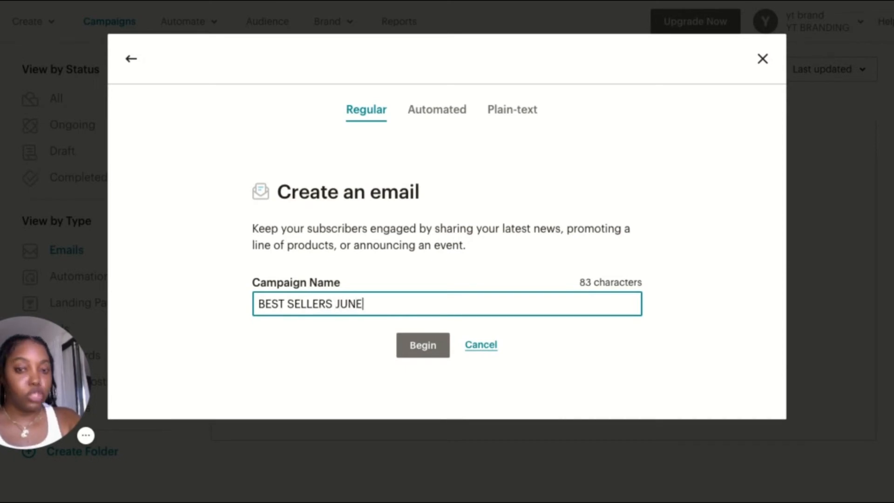
{"action": "left_click", "coordinate": [429, 349]}
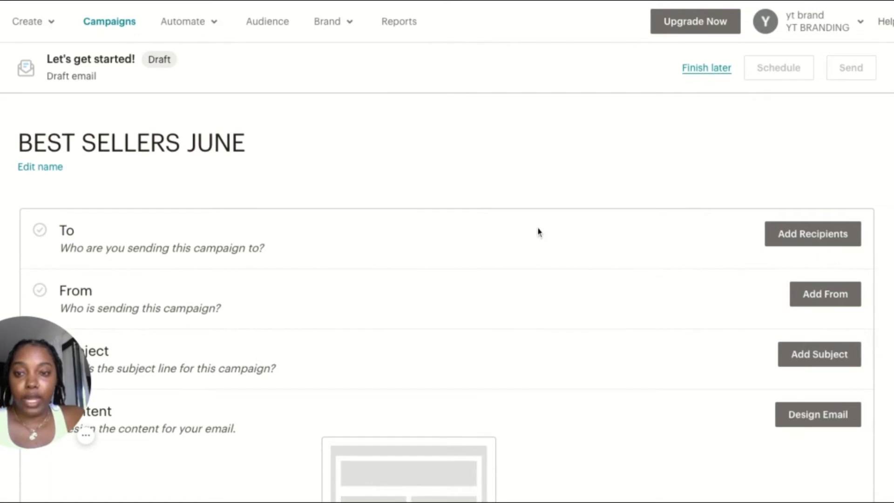
{"action": "scroll", "coordinate": [537, 232], "scroll_direction": "down", "scroll_amount": 2}
{"action": "left_click", "coordinate": [813, 152]}
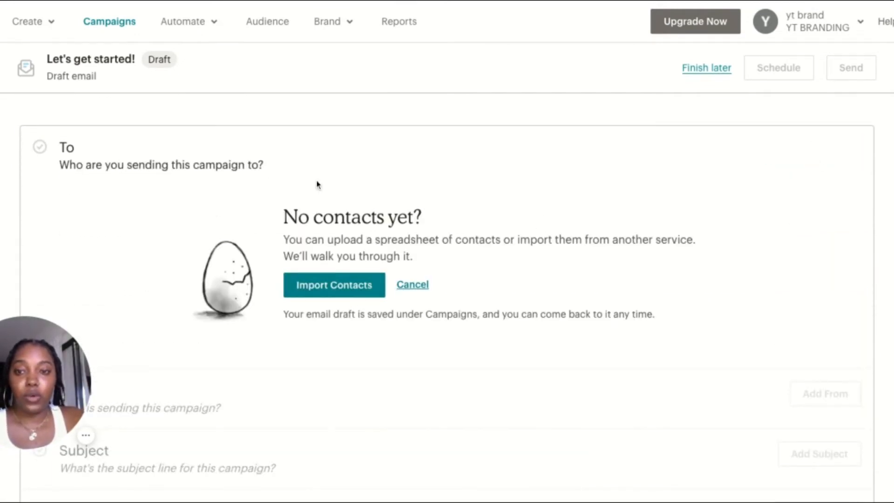
{"action": "scroll", "coordinate": [381, 266], "scroll_direction": "down", "scroll_amount": 4}
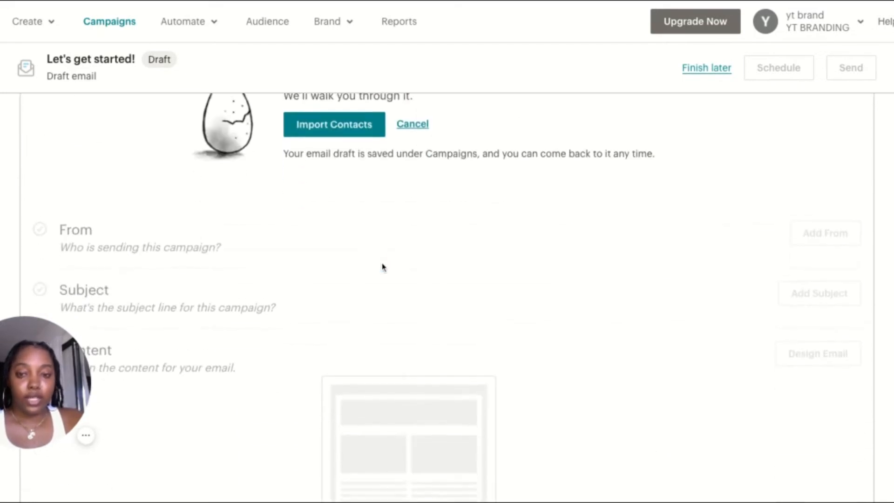
{"action": "scroll", "coordinate": [381, 265], "scroll_direction": "up", "scroll_amount": 3}
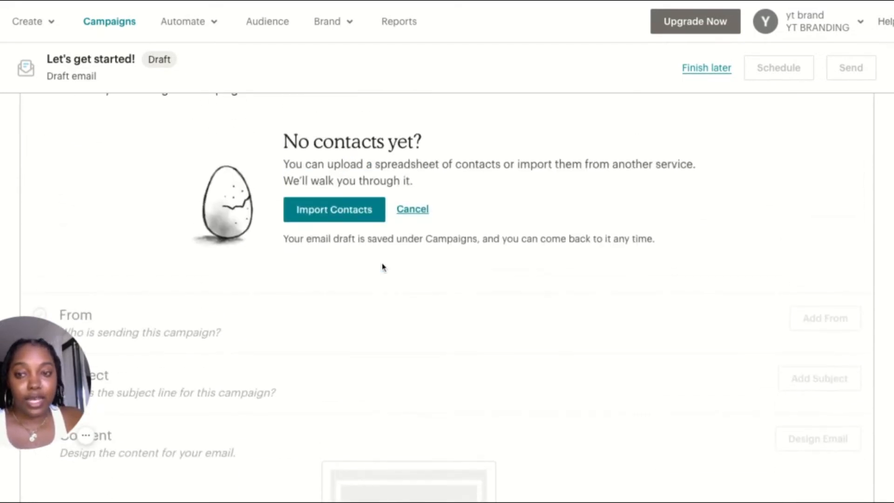
{"action": "left_click", "coordinate": [412, 210]}
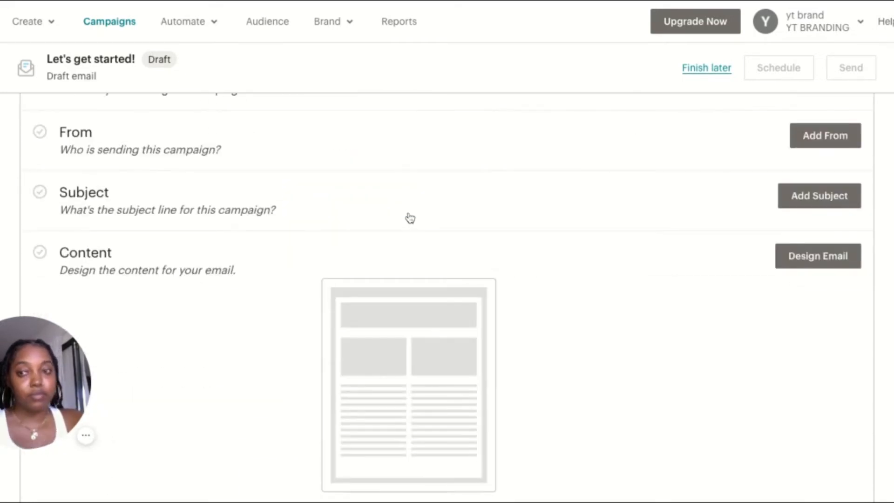
{"action": "scroll", "coordinate": [608, 256], "scroll_direction": "up", "scroll_amount": 1}
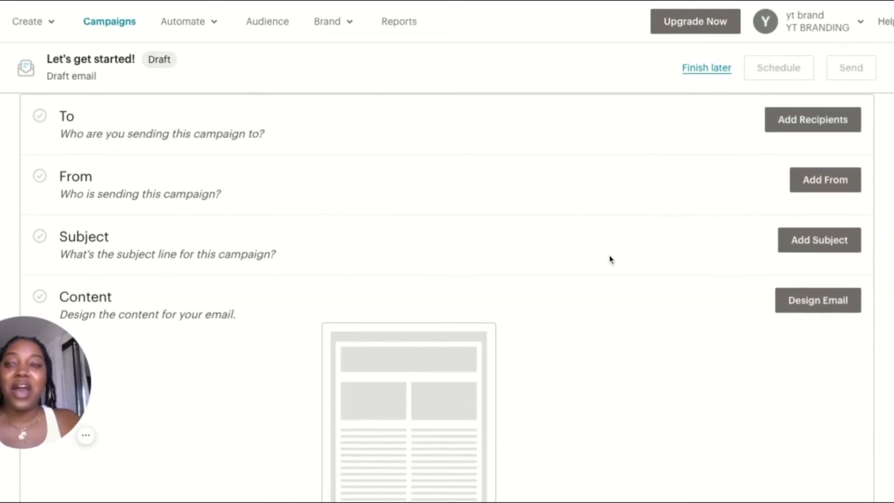
Set the campaign's sender name to YT BRANDING
{"action": "left_click", "coordinate": [799, 192]}
{"action": "left_click", "coordinate": [331, 244]}
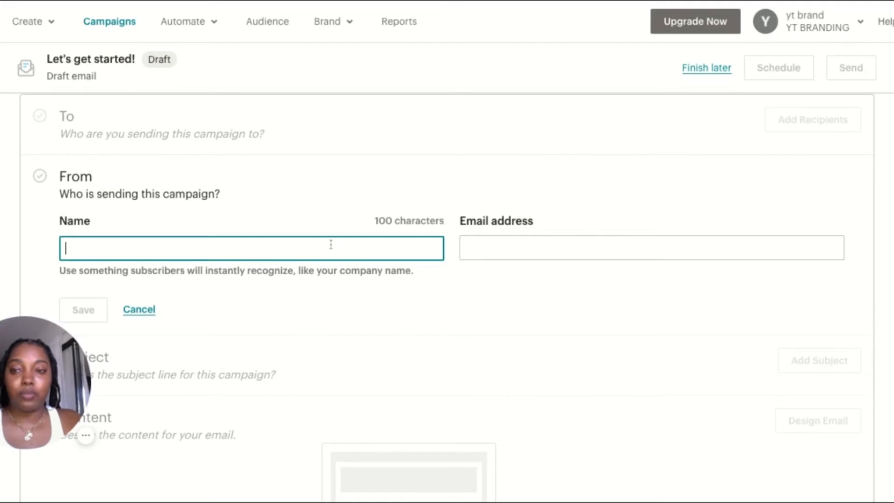
{"action": "scroll", "coordinate": [331, 244], "scroll_direction": "down", "scroll_amount": 2}
{"action": "scroll", "coordinate": [242, 298], "scroll_direction": "down", "scroll_amount": 1}
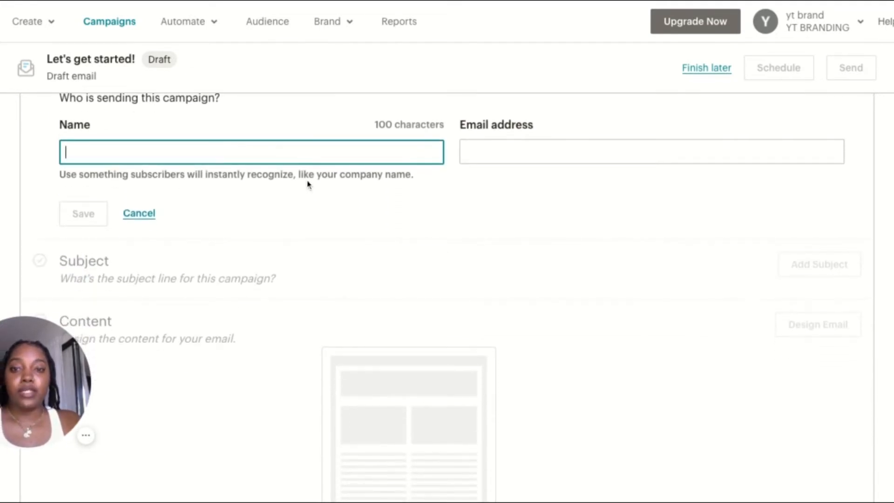
{"action": "scroll", "coordinate": [310, 184], "scroll_direction": "up", "scroll_amount": 2}
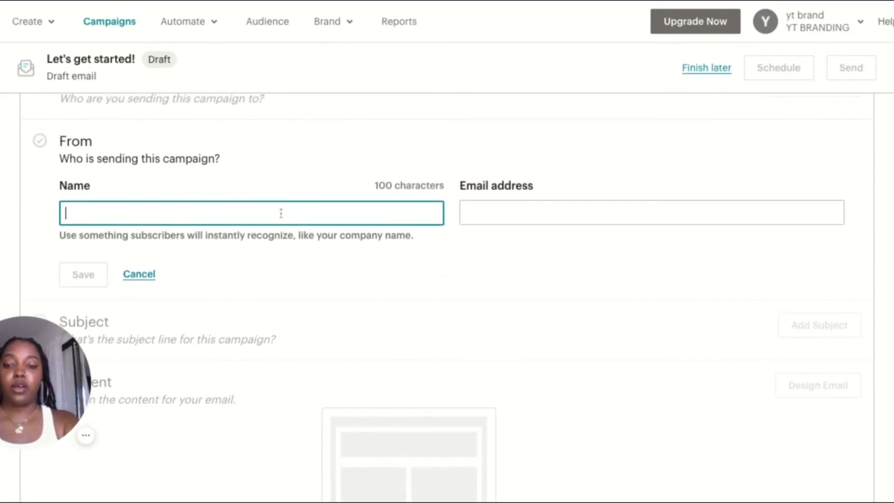
{"action": "type", "text": "YT BRANDING"}
Enter the brand's sender email address and save the campaign's From details
{"action": "left_click", "coordinate": [530, 202]}
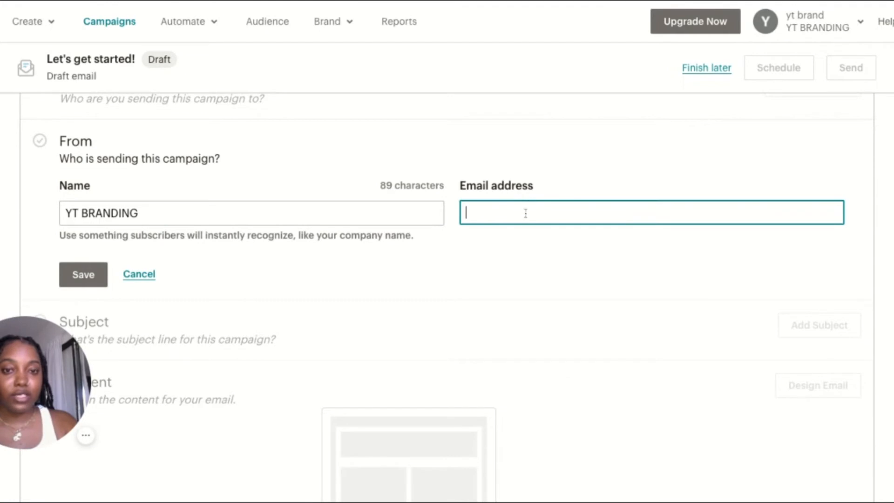
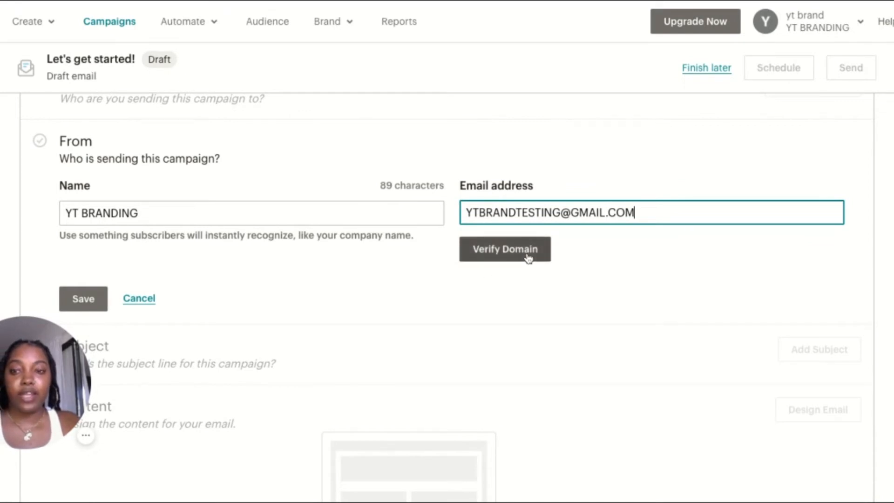
{"action": "left_click", "coordinate": [100, 296]}
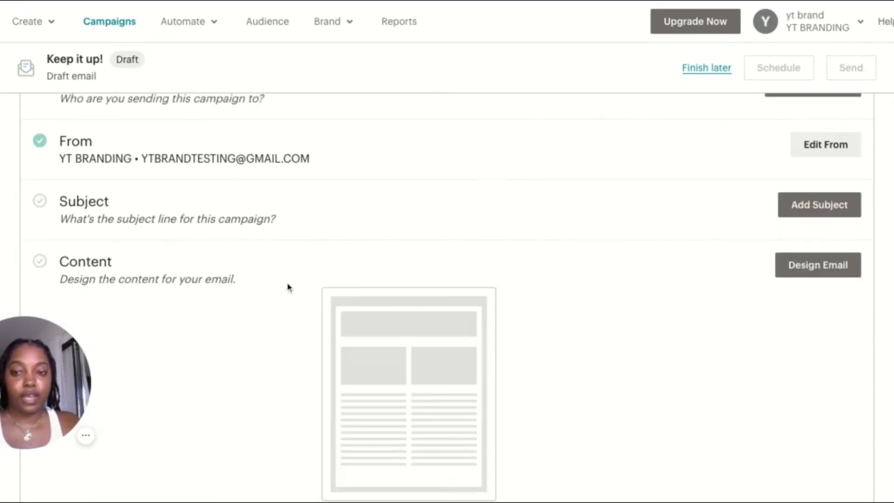
Add the campaign subject line "GIRL! These styles are going fast!"
{"action": "left_click", "coordinate": [807, 211]}
{"action": "left_click", "coordinate": [274, 289]}
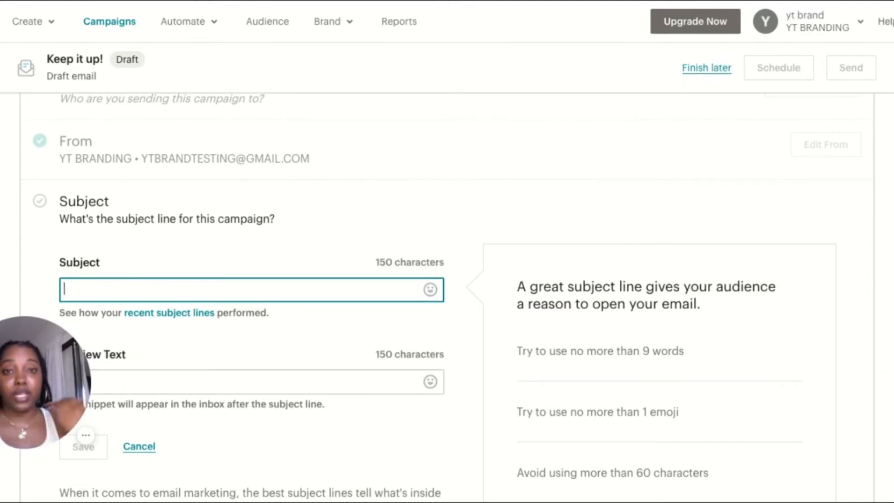
{"action": "scroll", "coordinate": [285, 266], "scroll_direction": "down", "scroll_amount": 2}
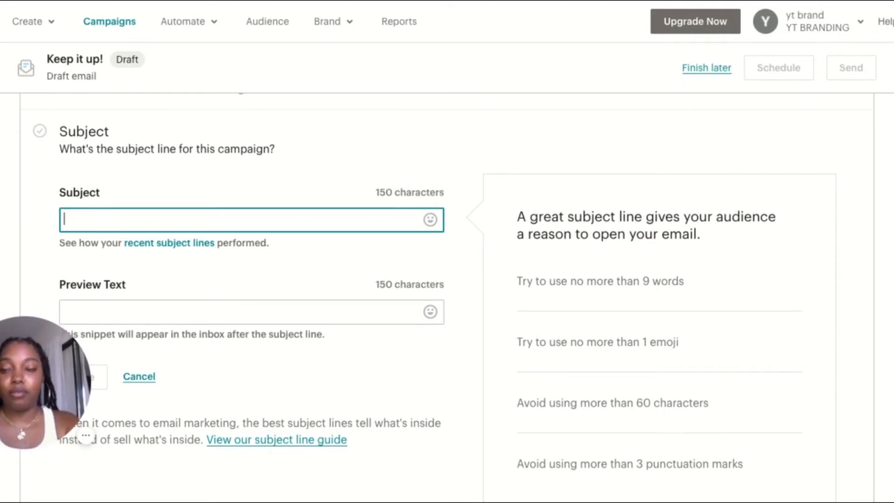
{"action": "type", "text": "G"}
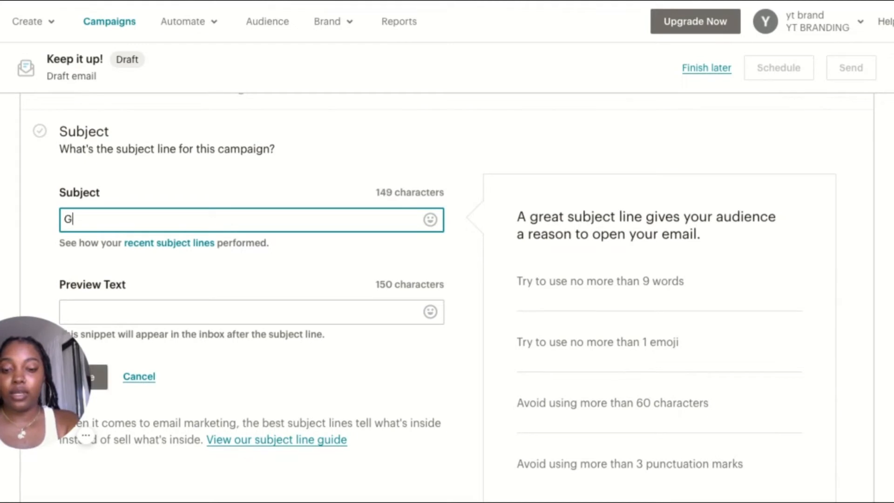
{"action": "type", "text": "IRL!"}
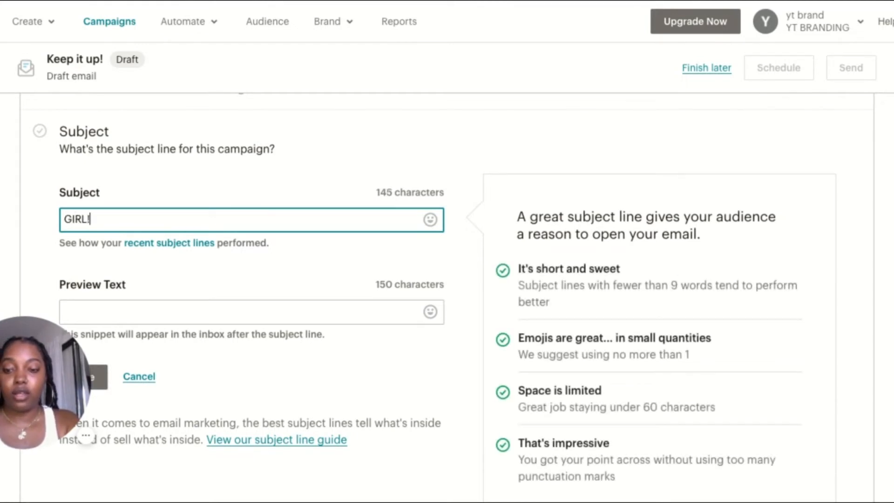
{"action": "type", "text": " T"}
{"action": "key", "text": "BackSpace"}
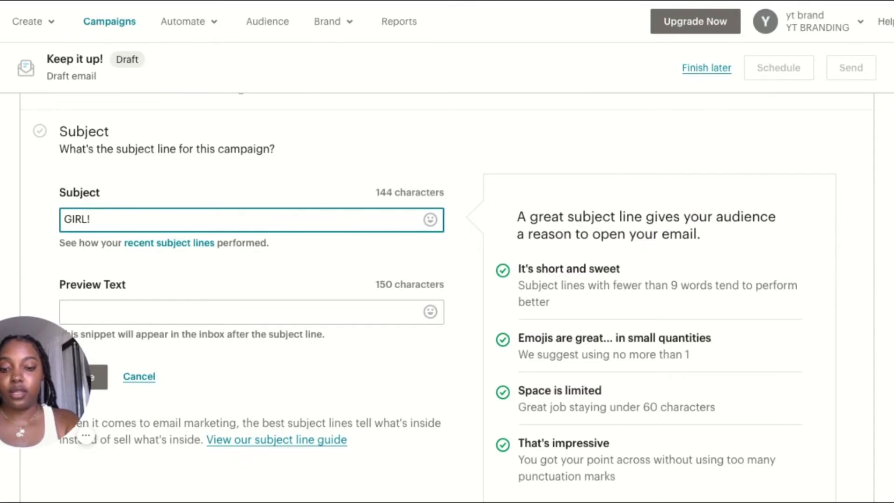
{"action": "type", "text": "These styles ar"}
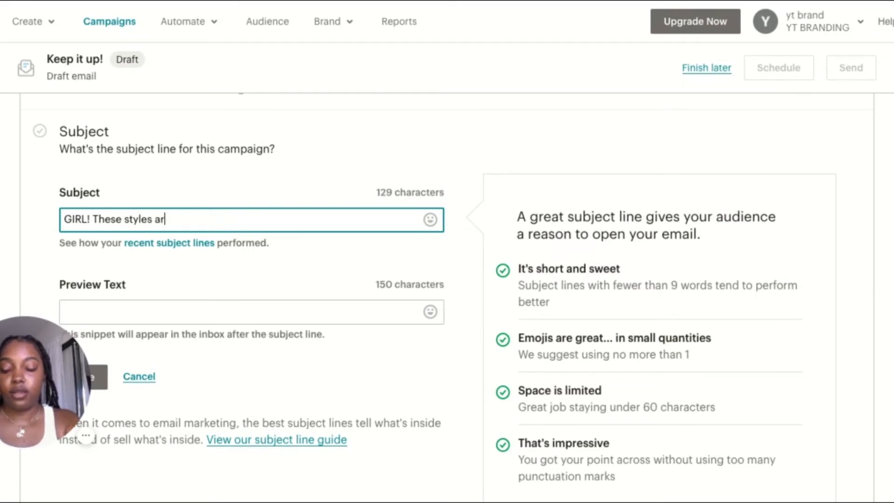
{"action": "type", "text": "e going fast"}
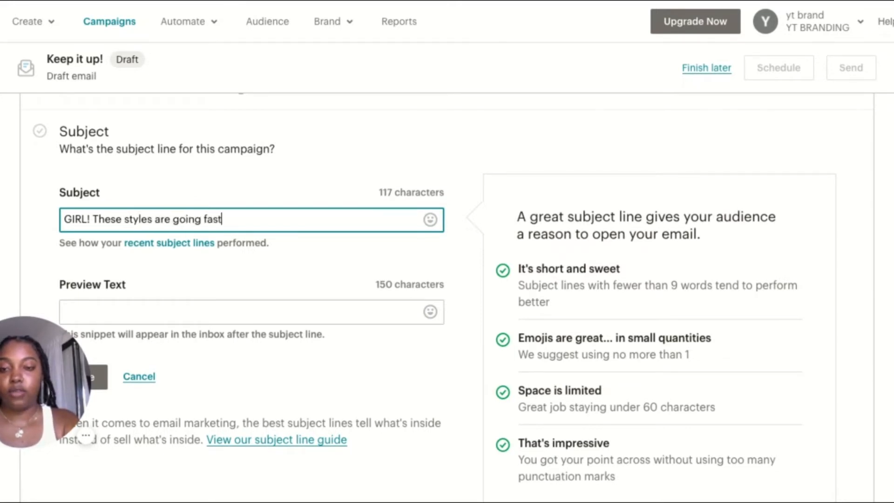
{"action": "type", "text": "!"}
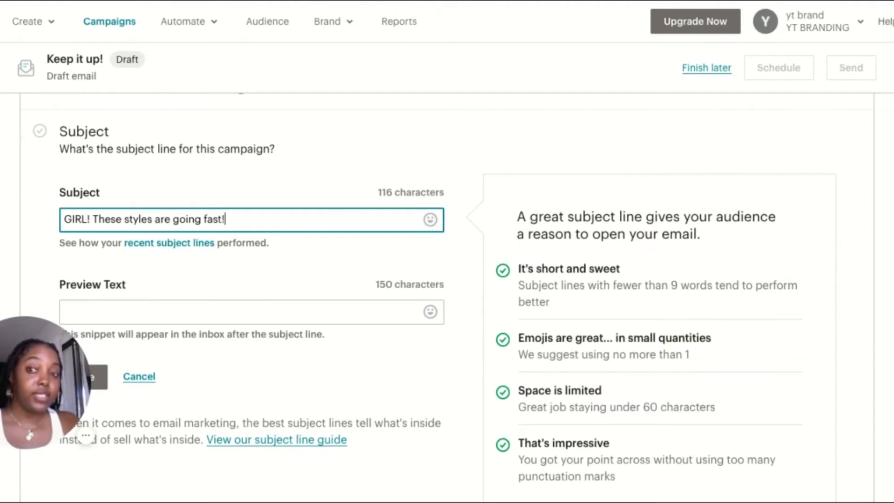
Enter the preview text "Check Out Our Best Sellers" and save the campaign's subject details
{"action": "left_click", "coordinate": [260, 308]}
{"action": "scroll", "coordinate": [261, 307], "scroll_direction": "down", "scroll_amount": 2}
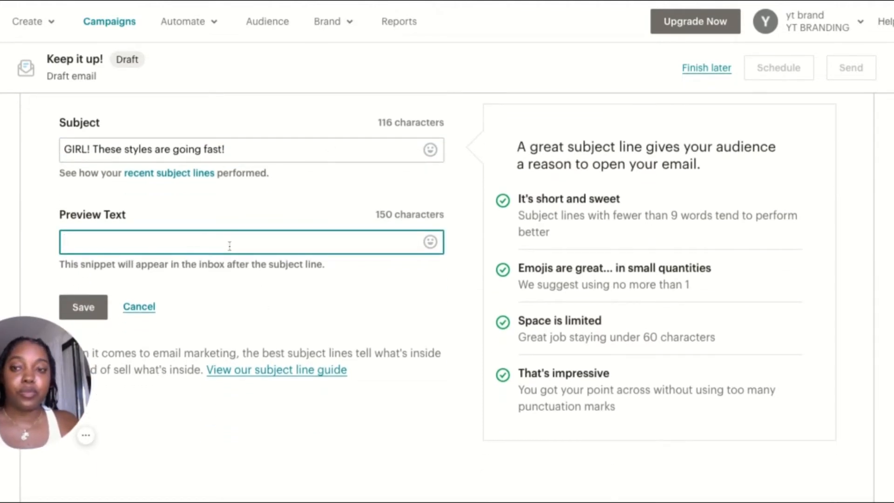
{"action": "type", "text": "CH"}
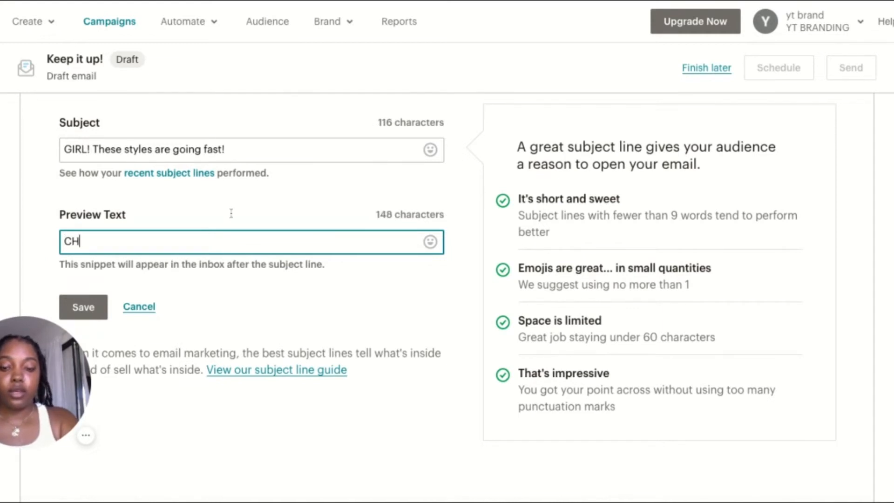
{"action": "type", "text": "eck Out "}
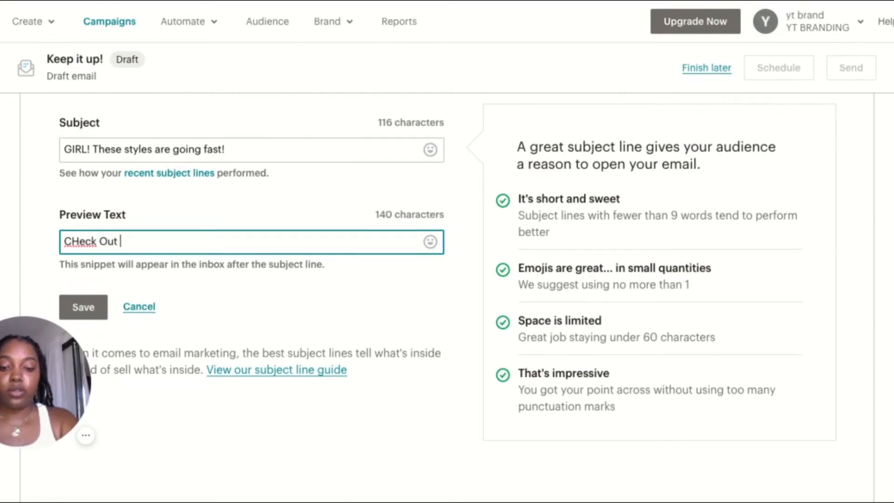
{"action": "type", "text": "Bes"}
{"action": "key", "text": "BackSpace"}
{"action": "key", "text": "BackSpace"}
{"action": "key", "text": "BackSpace"}
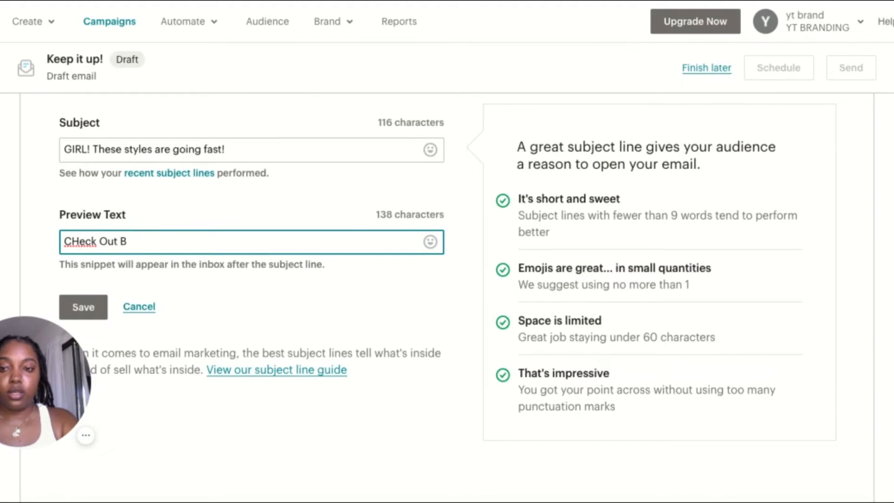
{"action": "left_click", "coordinate": [78, 240]}
{"action": "key", "text": "BackSpace"}
{"action": "type", "text": "h"}
{"action": "left_click", "coordinate": [133, 246]}
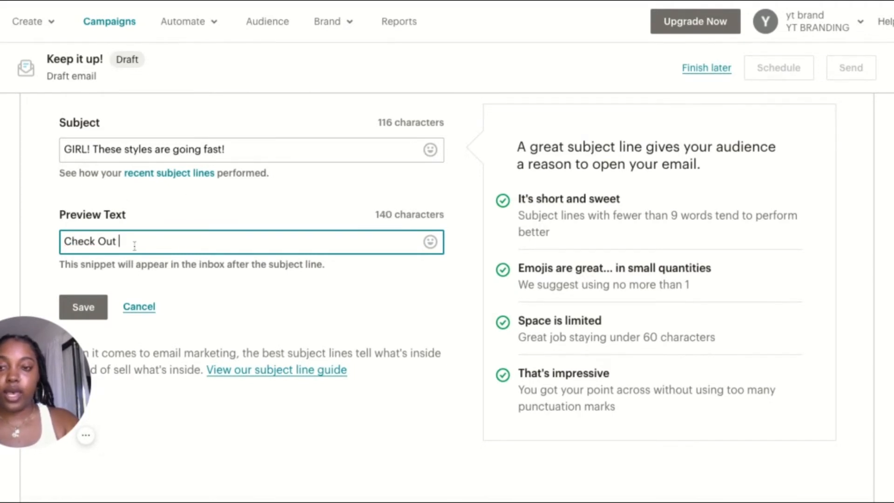
{"action": "type", "text": "Ou"}
{"action": "type", "text": "r Br"}
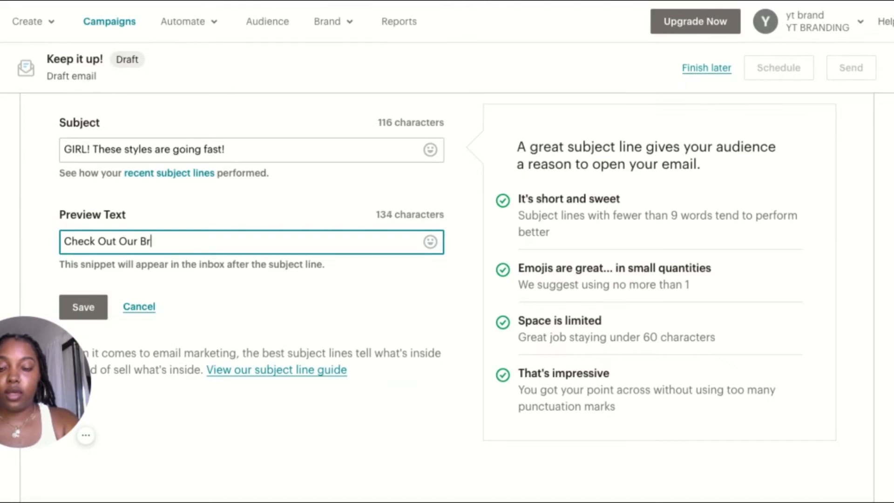
{"action": "key", "text": "BackSpace"}
{"action": "type", "text": "est Sellers"}
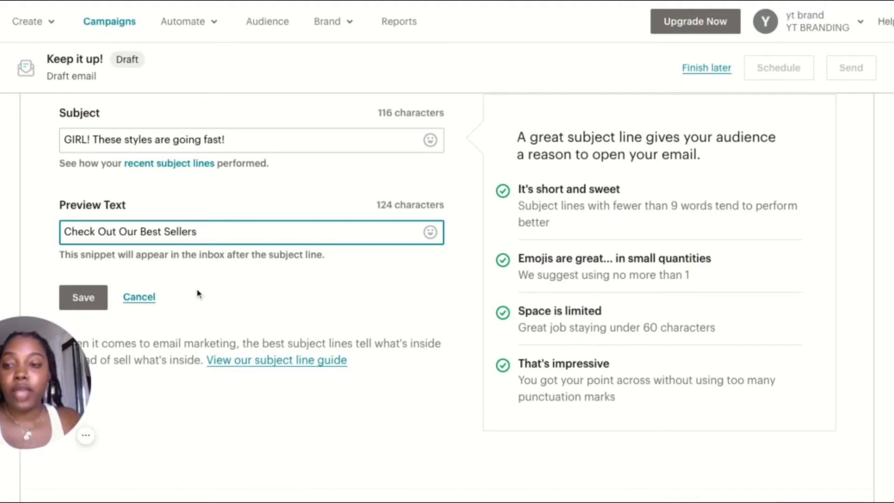
{"action": "left_click", "coordinate": [94, 306]}
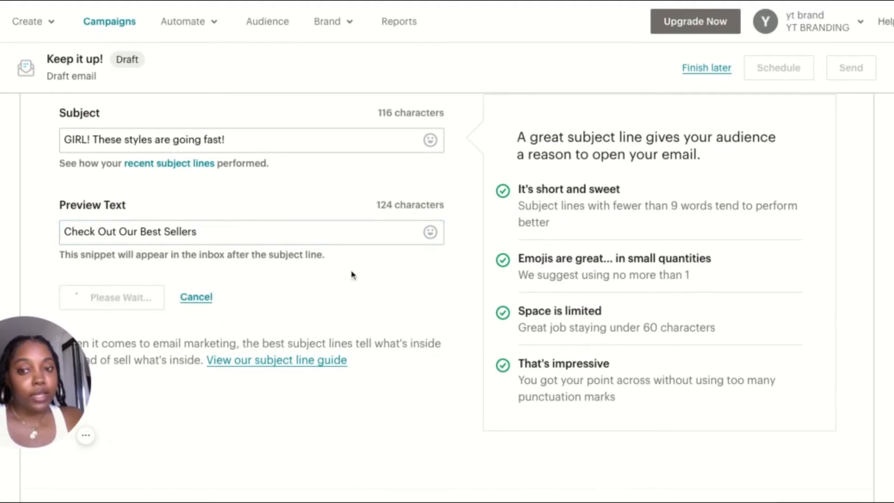
Start designing the campaign's email content with the featured Sell Products template
{"action": "scroll", "coordinate": [480, 354], "scroll_direction": "up", "scroll_amount": 2}
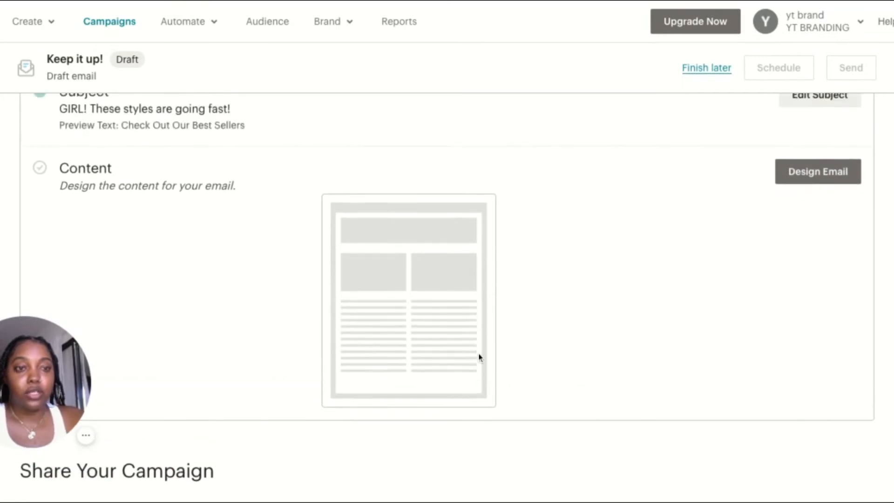
{"action": "scroll", "coordinate": [89, 235], "scroll_direction": "up", "scroll_amount": 2}
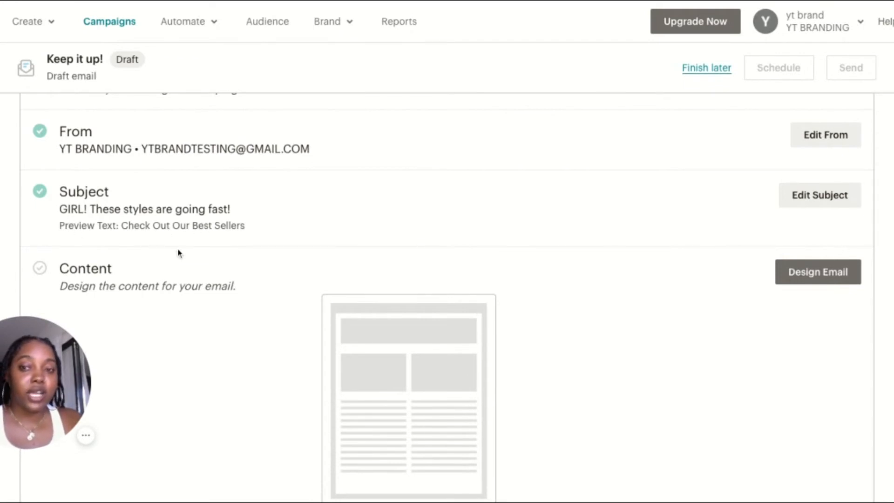
{"action": "scroll", "coordinate": [389, 314], "scroll_direction": "down", "scroll_amount": 2}
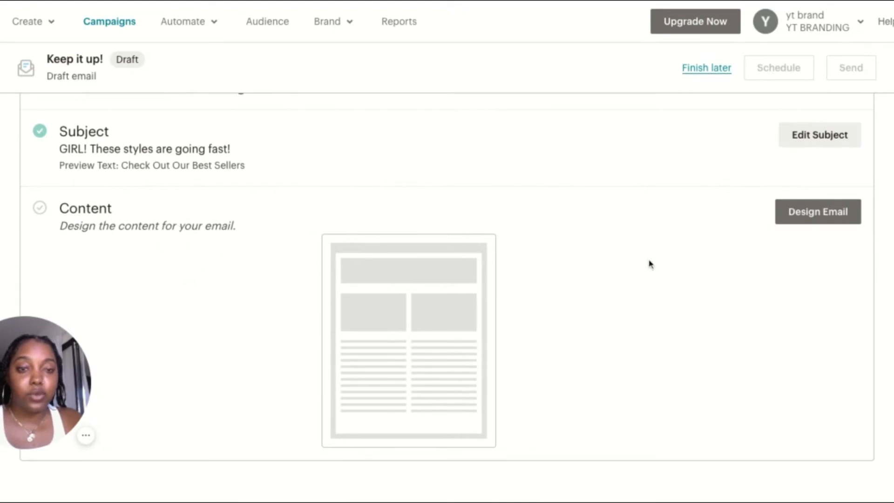
{"action": "left_click", "coordinate": [801, 222]}
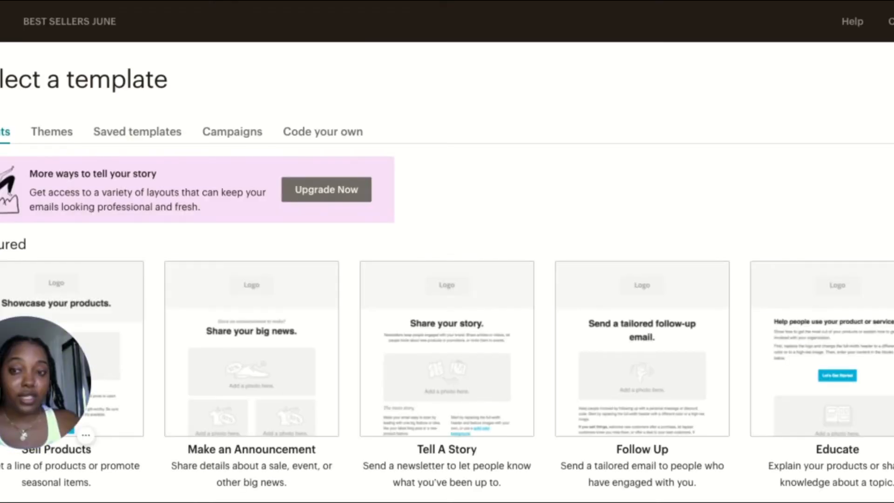
{"action": "scroll", "coordinate": [447, 270], "scroll_direction": "down", "scroll_amount": 4}
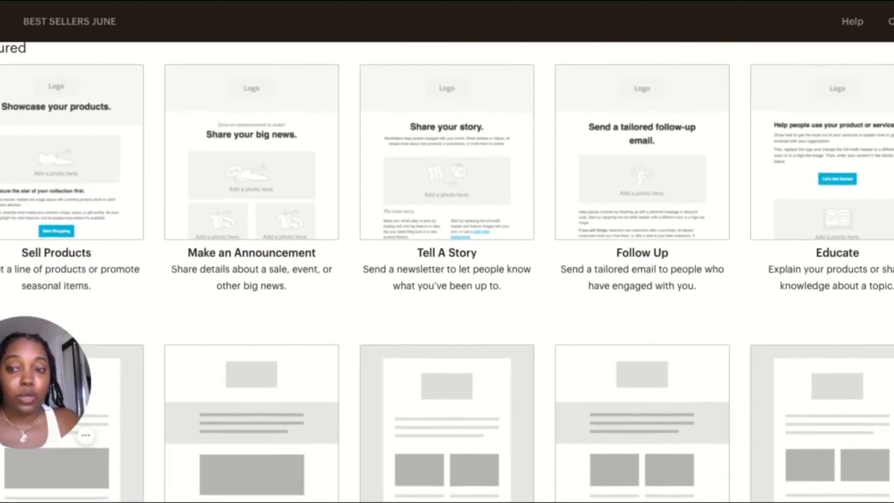
{"action": "scroll", "coordinate": [447, 271], "scroll_direction": "down", "scroll_amount": 1}
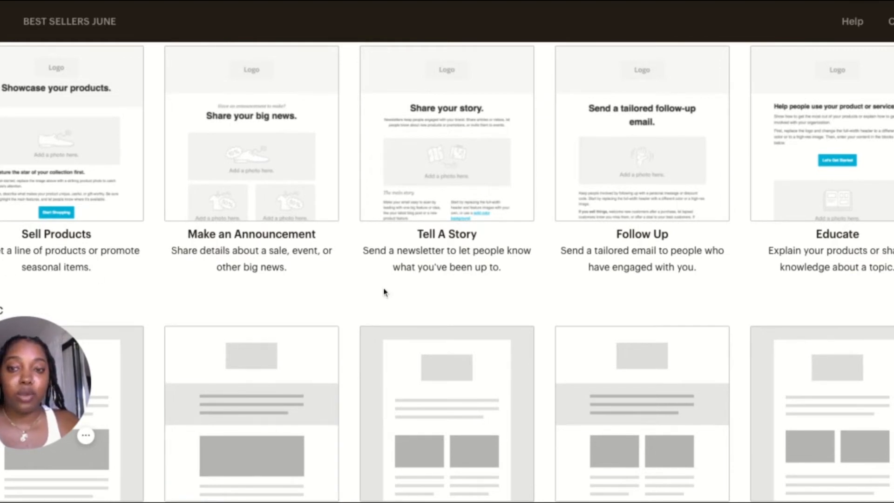
{"action": "scroll", "coordinate": [674, 239], "scroll_direction": "down", "scroll_amount": 5}
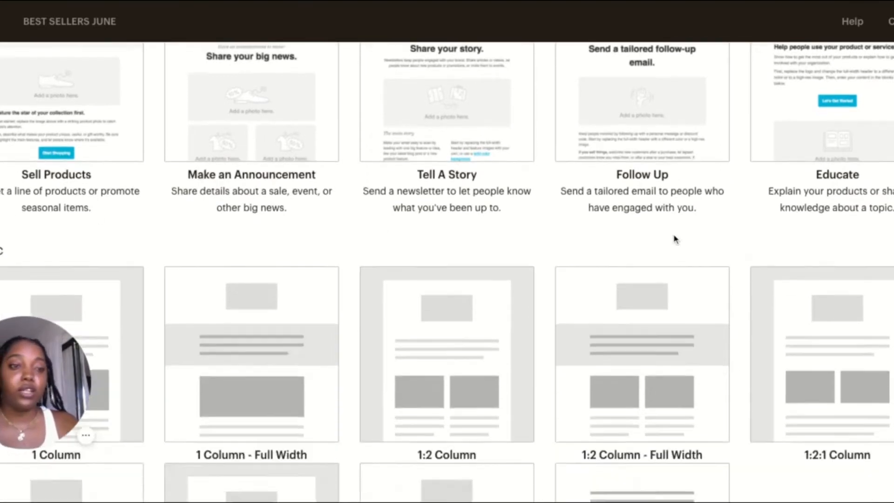
{"action": "scroll", "coordinate": [70, 58], "scroll_direction": "up", "scroll_amount": 5}
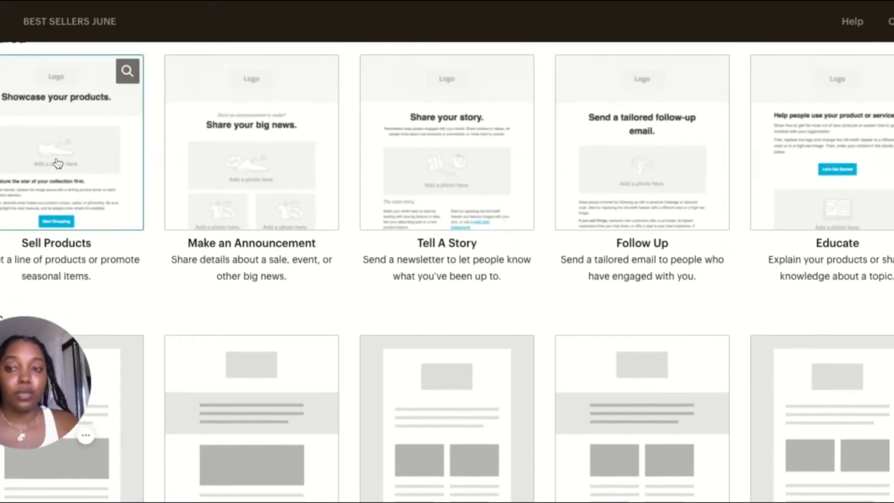
{"action": "left_click", "coordinate": [93, 202]}
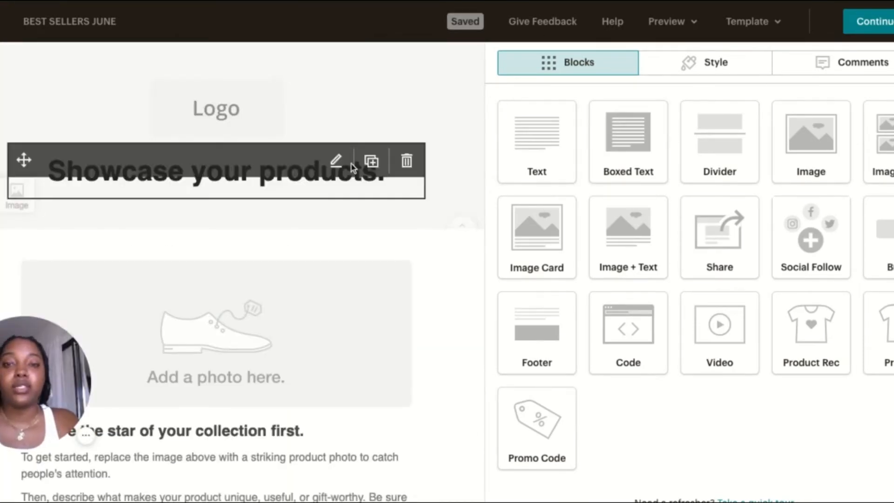
Replace the header's placeholder logo with s (1).png from the file library and shrink it to under a fifth of its full display size
{"action": "left_click", "coordinate": [254, 136]}
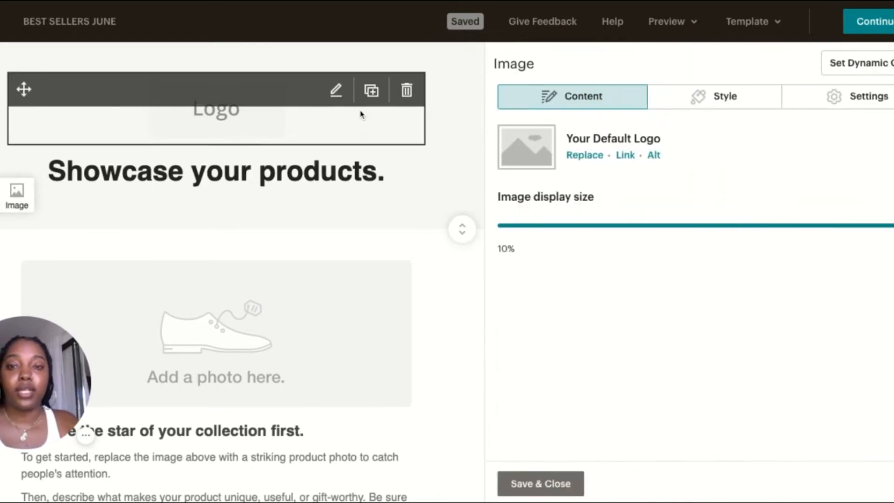
{"action": "left_click", "coordinate": [600, 158]}
{"action": "left_click", "coordinate": [203, 207]}
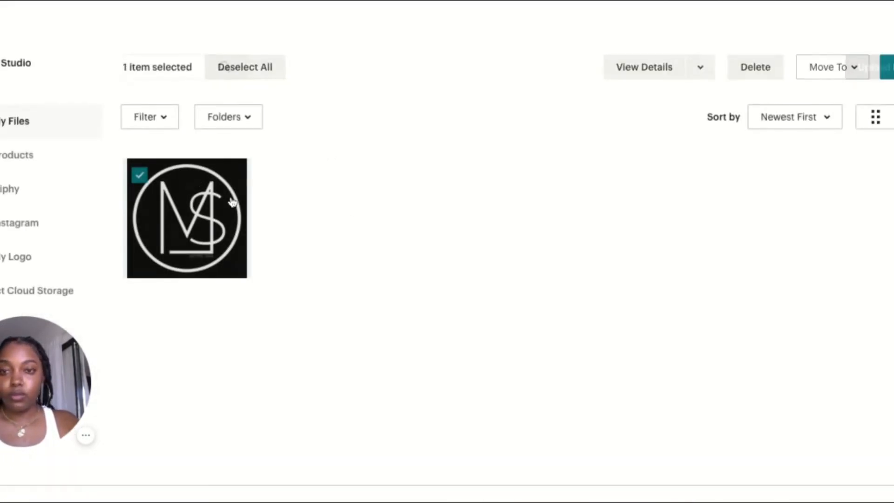
{"action": "left_click", "coordinate": [888, 67]}
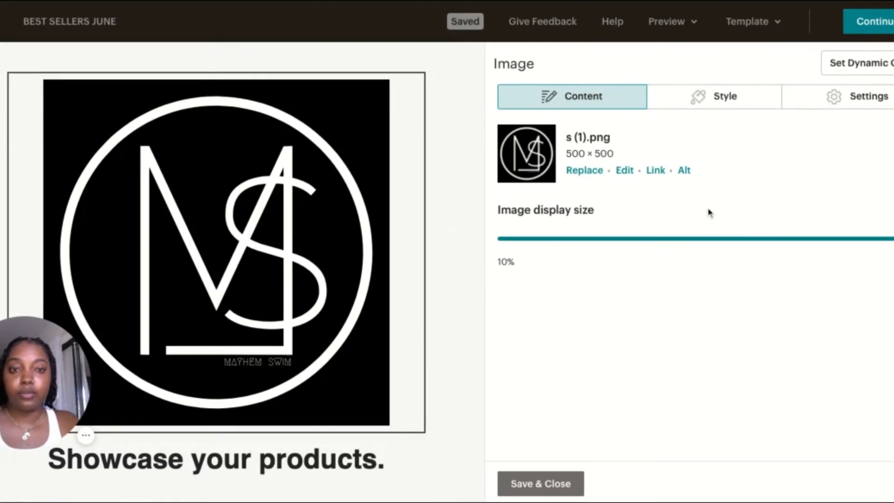
{"action": "left_click_drag", "start_coordinate": [890, 239], "coordinate": [541, 239]}
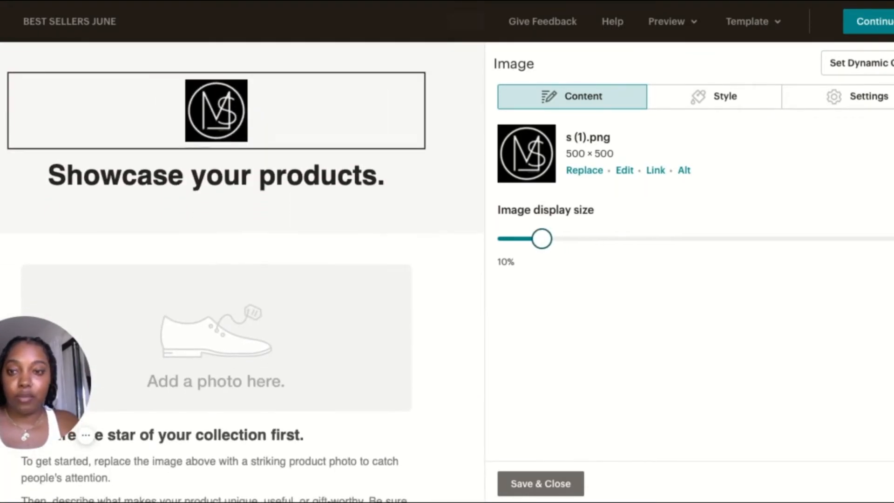
Replace the headline below the logo with "The babes are loving the new LUXE pieces"
{"action": "left_click", "coordinate": [313, 195]}
{"action": "left_click", "coordinate": [339, 167]}
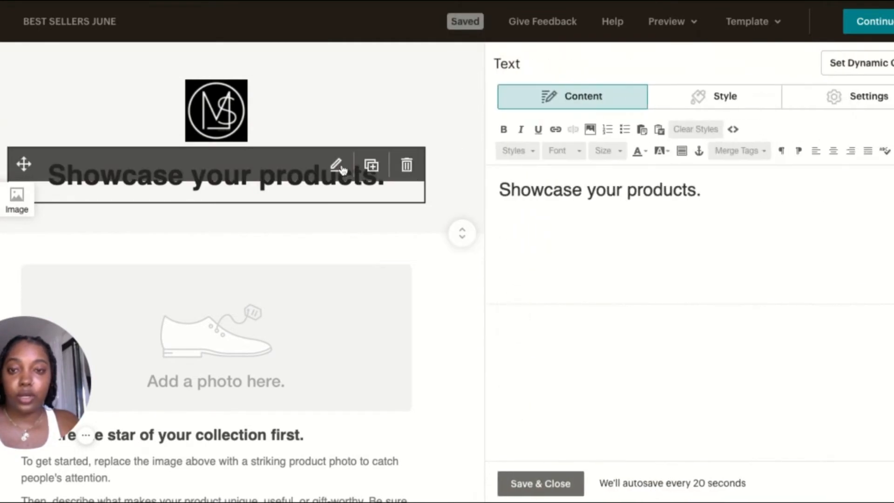
{"action": "left_click", "coordinate": [571, 191]}
{"action": "triple_click", "coordinate": [570, 193]}
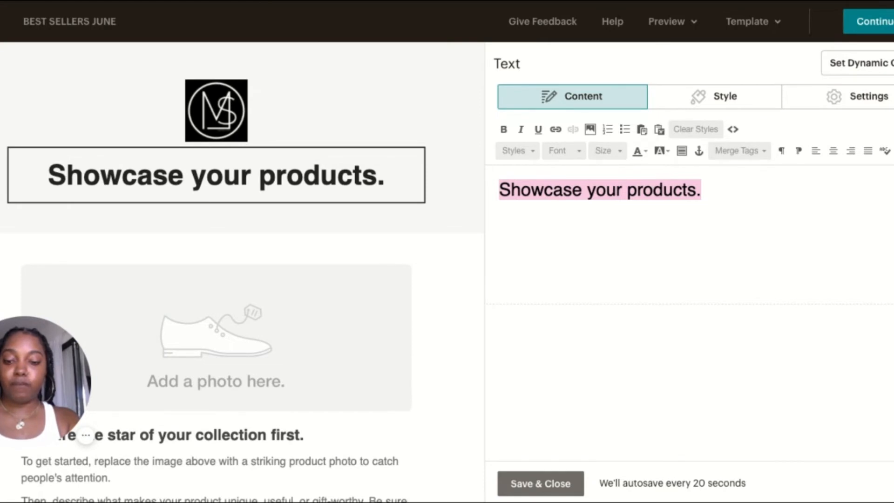
{"action": "type", "text": "The "}
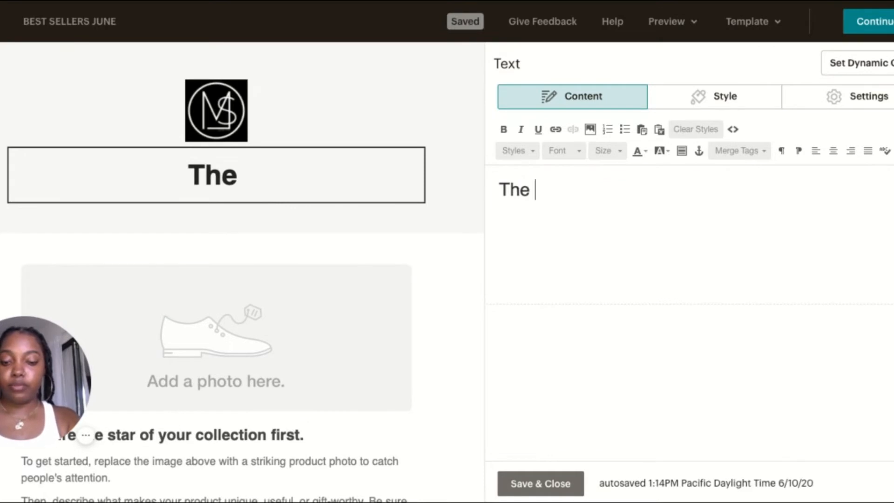
{"action": "type", "text": "babes love"}
{"action": "key", "text": "BackSpace"}
{"action": "key", "text": "BackSpace"}
{"action": "key", "text": "BackSpace"}
{"action": "key", "text": "BackSpace"}
{"action": "key", "text": "BackSpace"}
{"action": "type", "text": "are loving "}
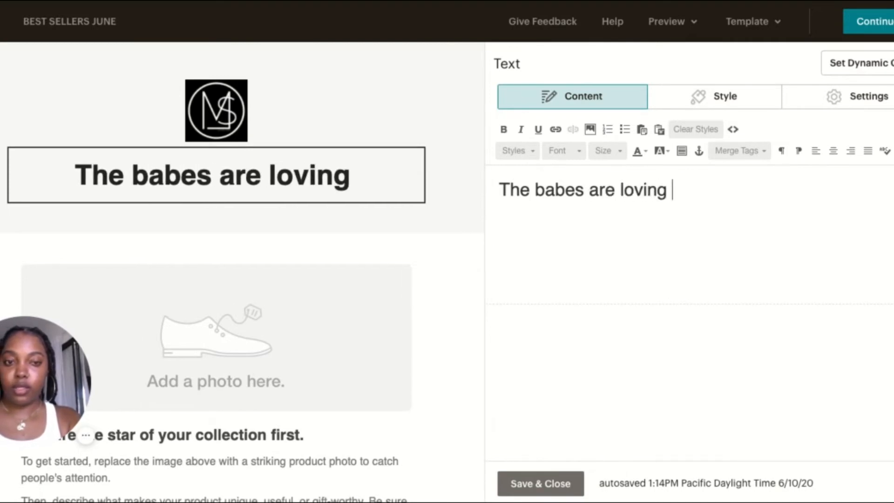
{"action": "type", "text": "the ne"}
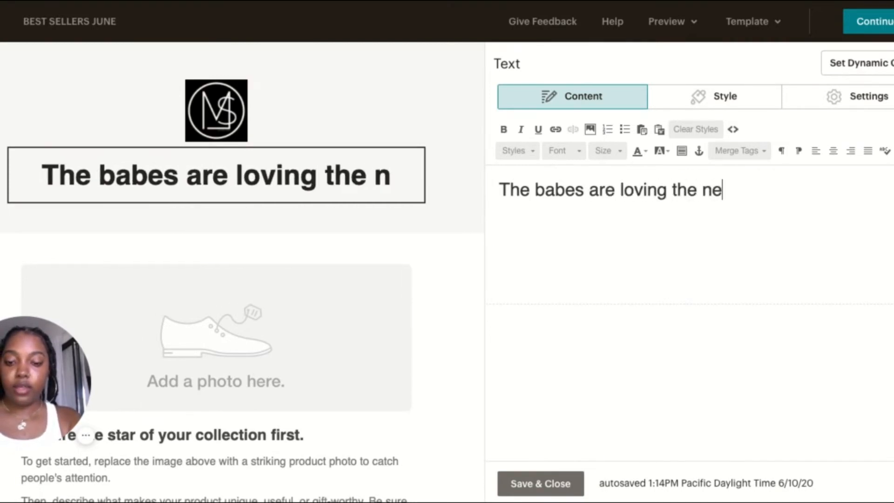
{"action": "type", "text": "w LUC"}
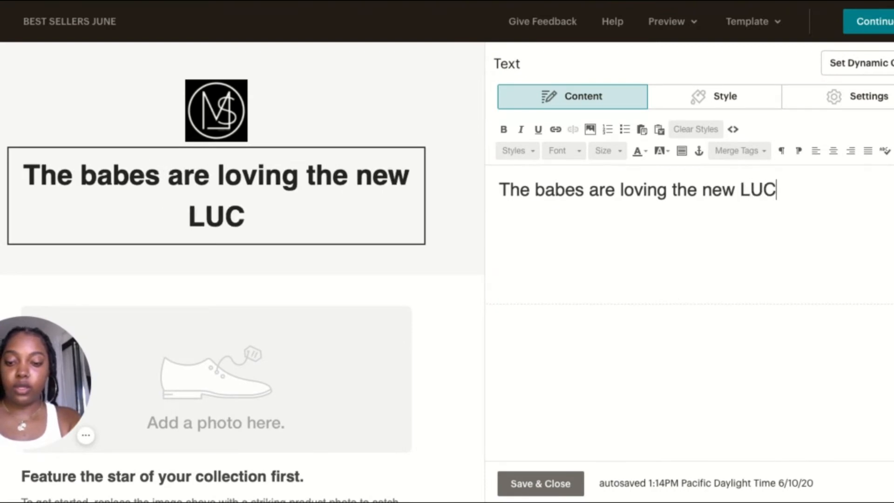
{"action": "key", "text": "BackSpace"}
{"action": "type", "text": "XE pieces"}
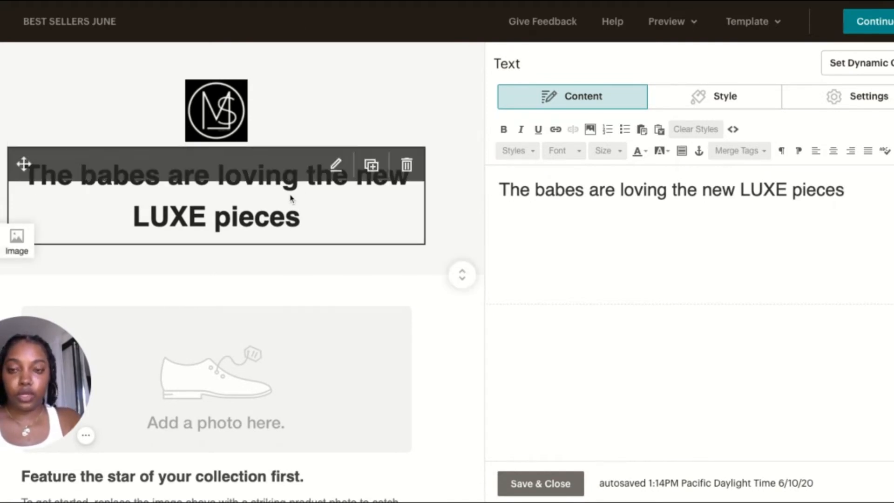
Select the full-width product photo placeholder below the headline and open the file library to replace its image
{"action": "scroll", "coordinate": [465, 268], "scroll_direction": "down", "scroll_amount": 3}
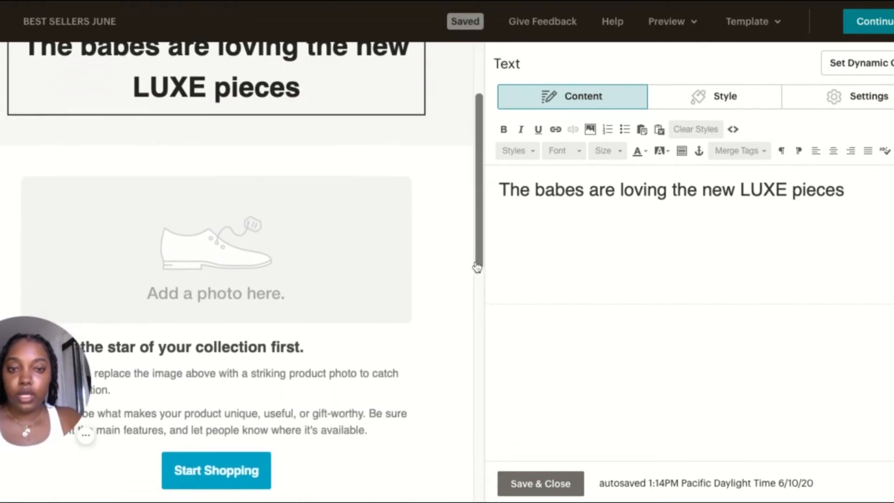
{"action": "scroll", "coordinate": [347, 181], "scroll_direction": "up", "scroll_amount": 2}
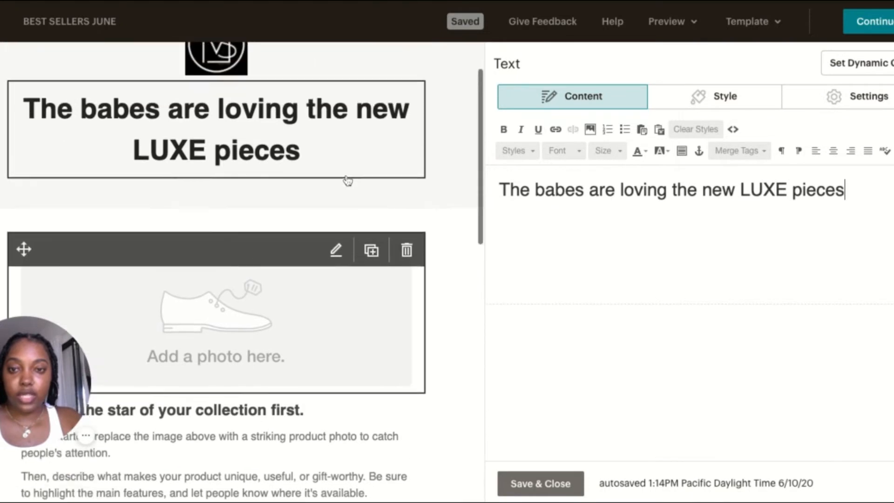
{"action": "scroll", "coordinate": [347, 181], "scroll_direction": "down", "scroll_amount": 2}
{"action": "left_click", "coordinate": [277, 236]}
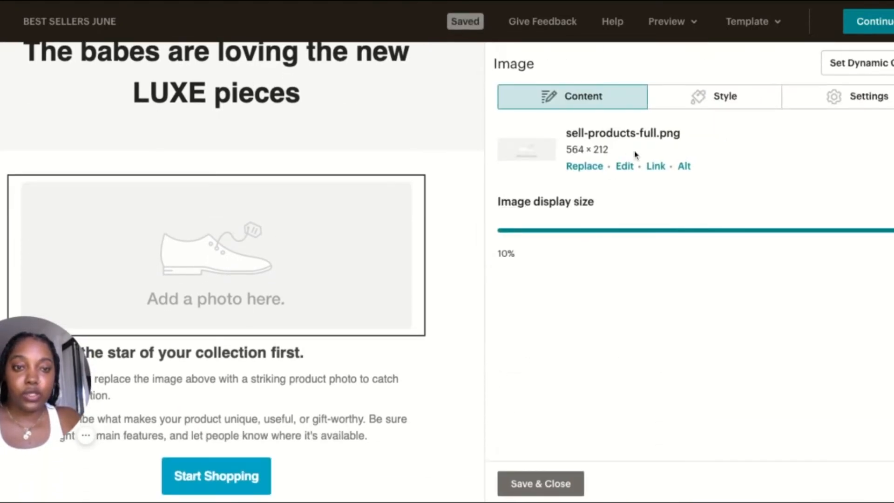
{"action": "left_click", "coordinate": [593, 172]}
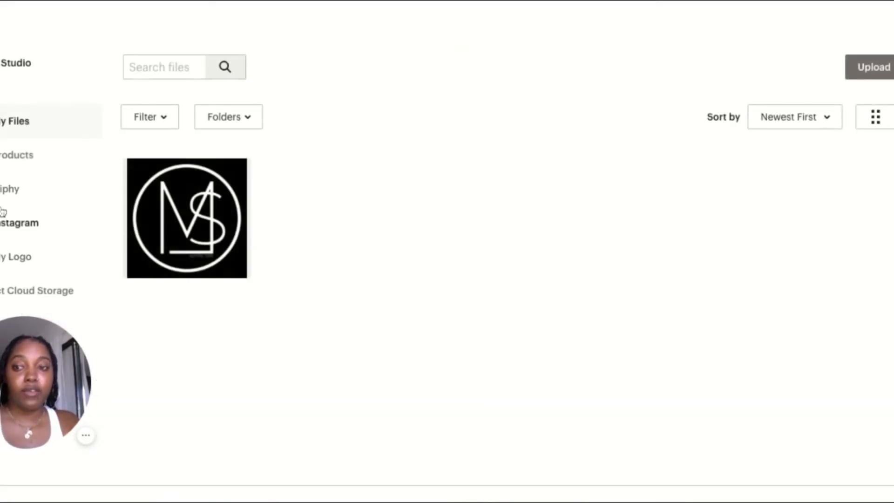
Look through the Products, Giphy and My Logo image sources, browsing the available GIFs
{"action": "left_click", "coordinate": [23, 163]}
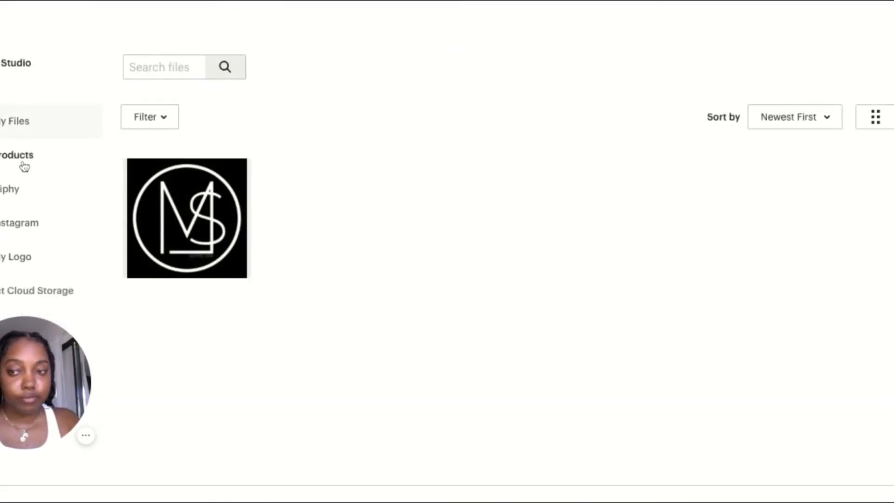
{"action": "left_click", "coordinate": [20, 198]}
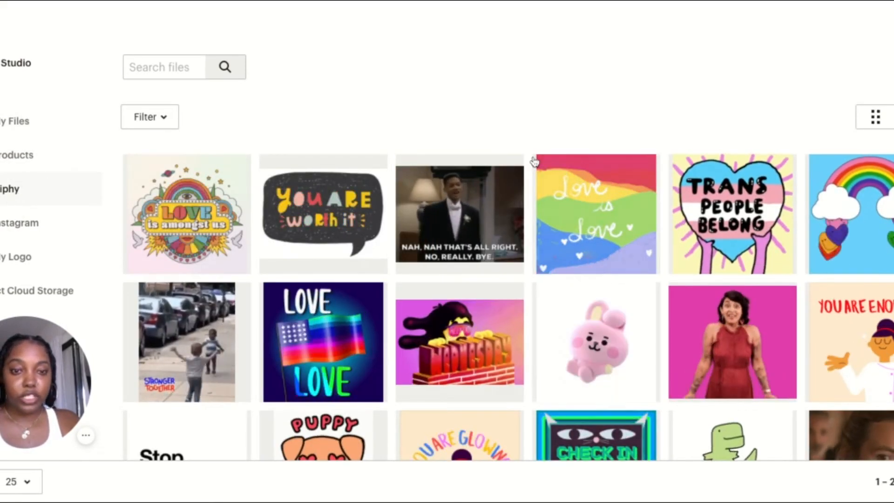
{"action": "scroll", "coordinate": [535, 161], "scroll_direction": "down", "scroll_amount": 1}
{"action": "scroll", "coordinate": [610, 293], "scroll_direction": "down", "scroll_amount": 5}
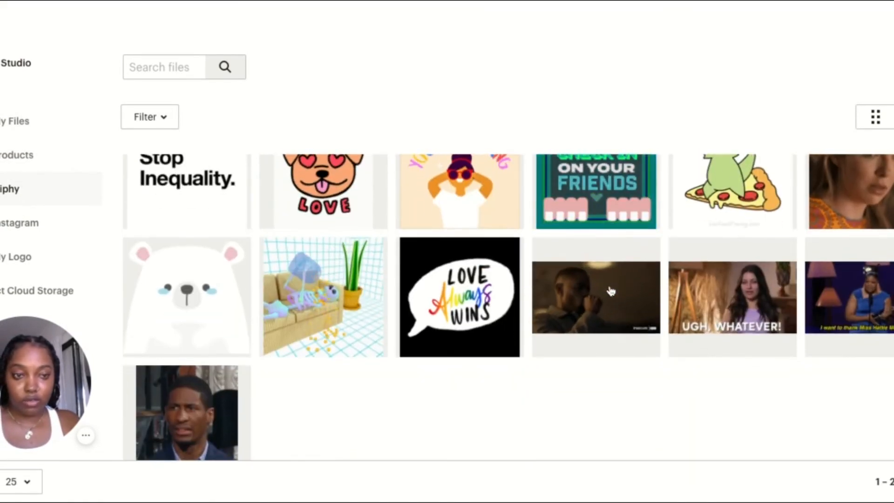
{"action": "scroll", "coordinate": [24, 232], "scroll_direction": "down", "scroll_amount": 1}
{"action": "left_click", "coordinate": [24, 238]}
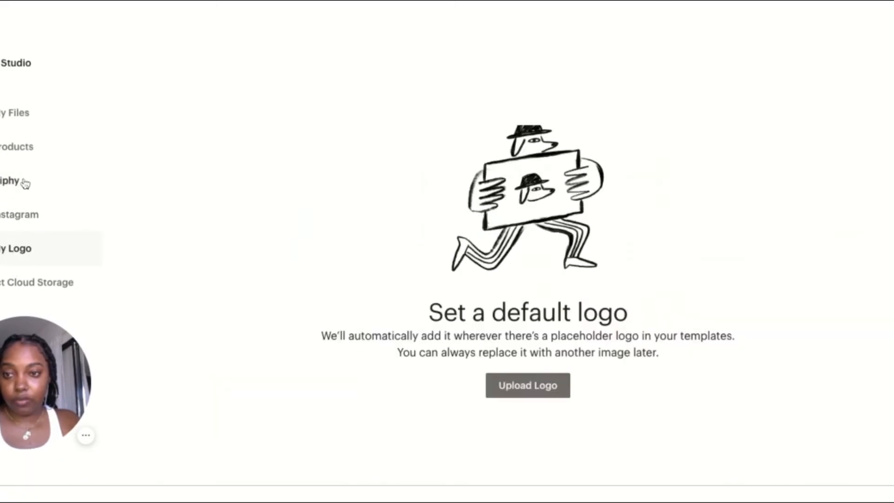
Insert the newly uploaded swimwear model photo as the main image, reduce it to about three quarters of full width, and save the block
{"action": "left_click", "coordinate": [15, 117]}
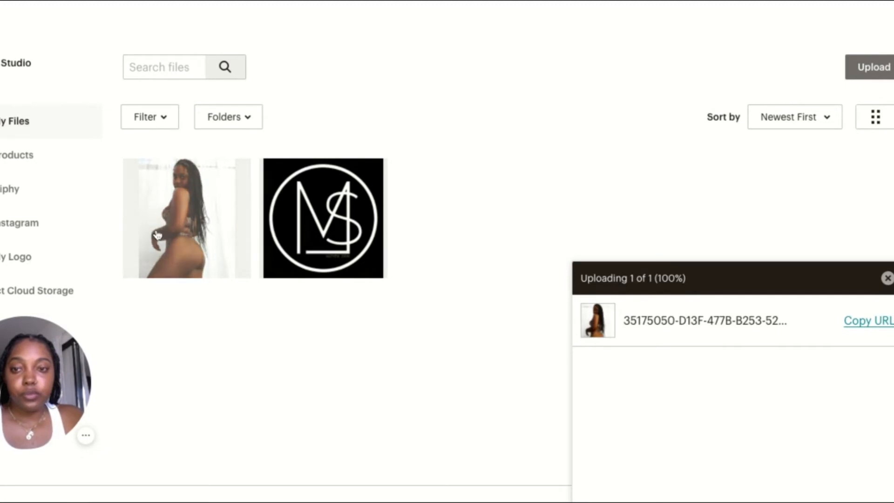
{"action": "left_click", "coordinate": [158, 234]}
{"action": "left_click", "coordinate": [888, 67]}
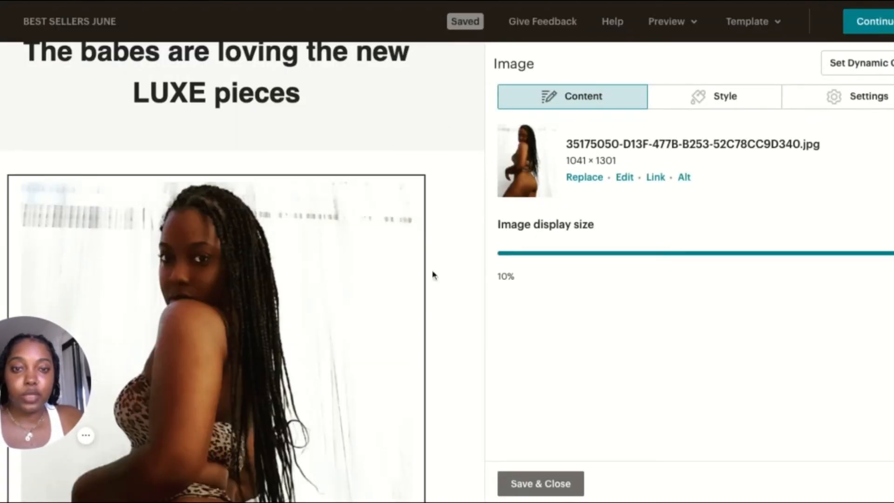
{"action": "left_click_drag", "start_coordinate": [893, 254], "coordinate": [814, 254]}
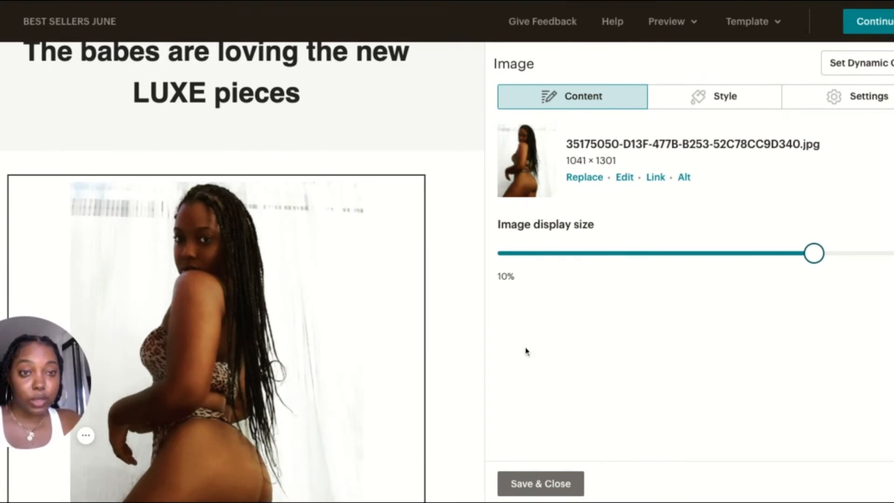
{"action": "left_click", "coordinate": [557, 484]}
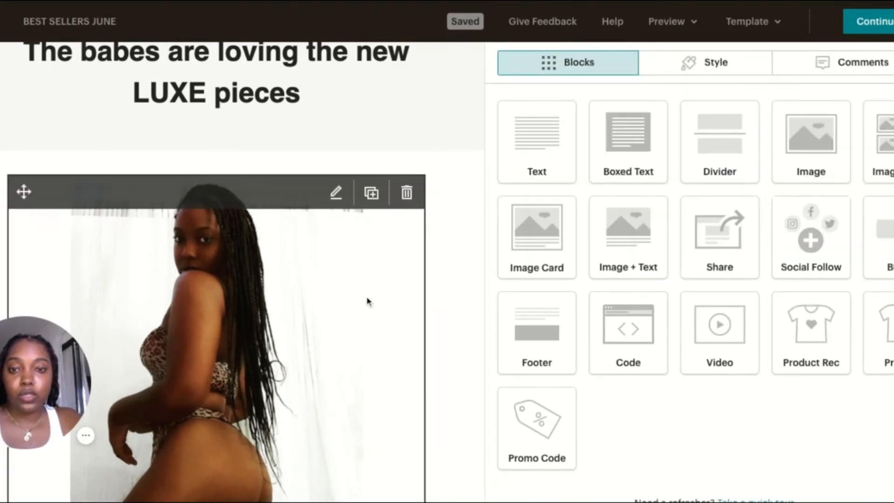
Open the "Feature the star of your collection first." text block below the main photo for editing
{"action": "scroll", "coordinate": [363, 280], "scroll_direction": "down", "scroll_amount": 10}
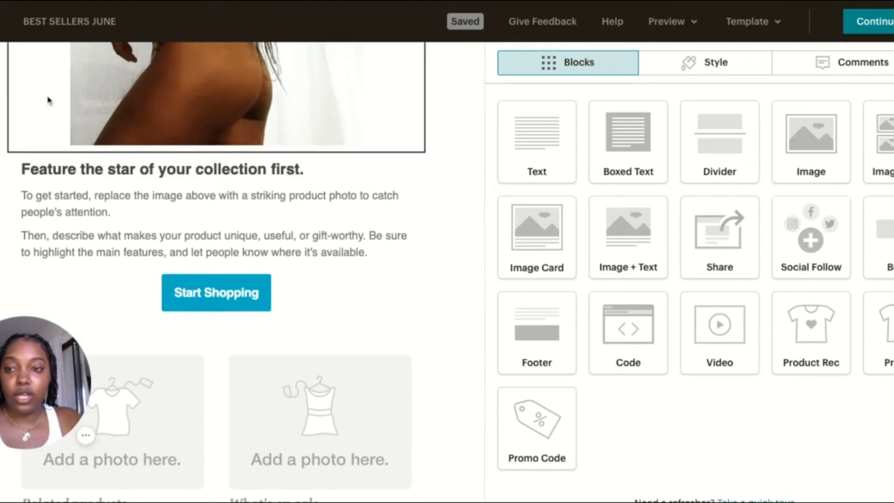
{"action": "scroll", "coordinate": [138, 174], "scroll_direction": "up", "scroll_amount": 1}
{"action": "left_click", "coordinate": [177, 171]}
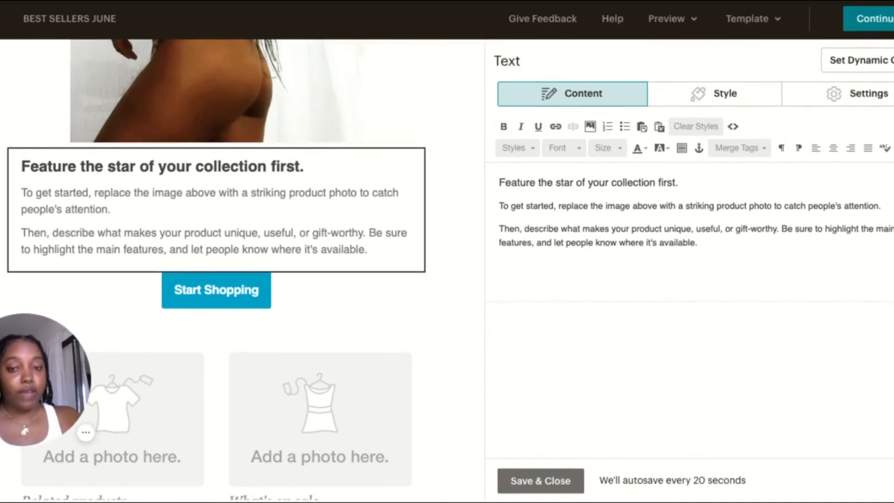
{"action": "mouse_move", "coordinate": [166, 321]}
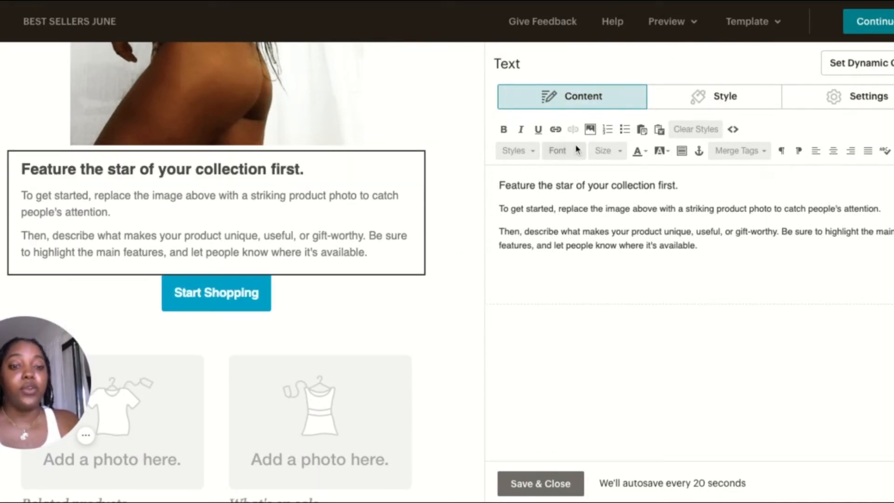
Replace the "What's on sale" column's placeholder photo with s (1).png in the two-column Image + Text block
{"action": "scroll", "coordinate": [439, 229], "scroll_direction": "down", "scroll_amount": 5}
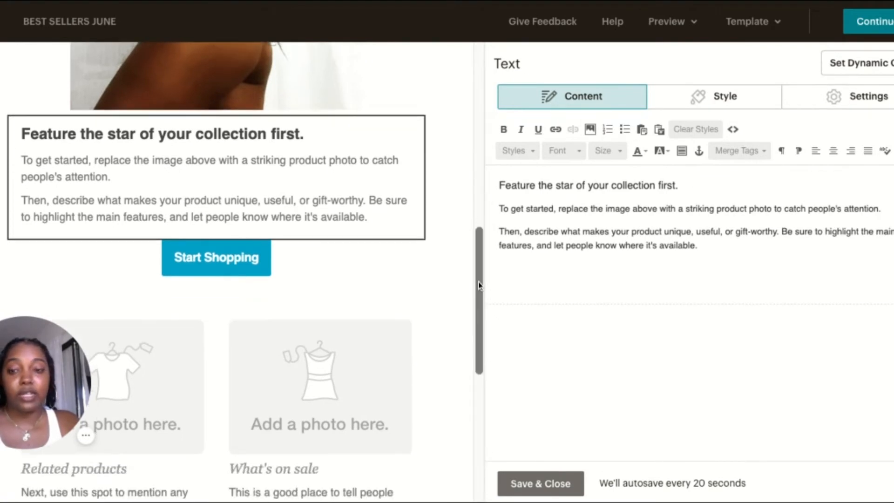
{"action": "scroll", "coordinate": [395, 286], "scroll_direction": "down", "scroll_amount": 1}
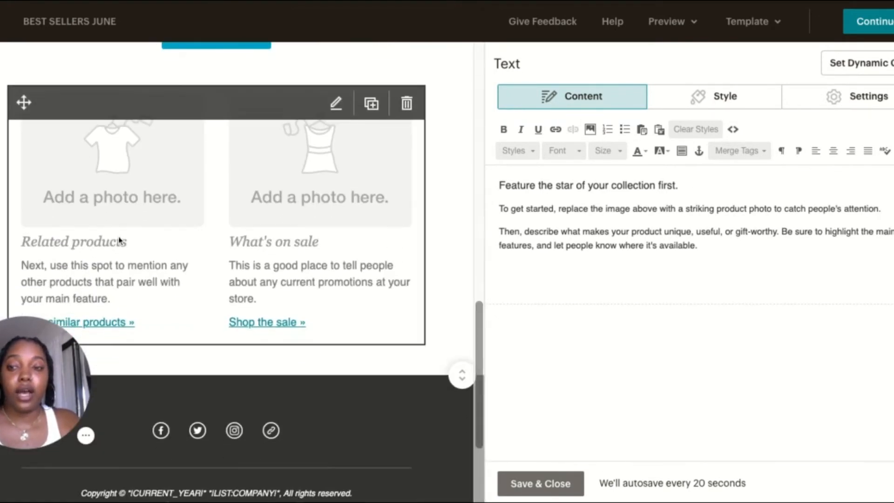
{"action": "left_click", "coordinate": [92, 200]}
{"action": "left_click", "coordinate": [336, 104]}
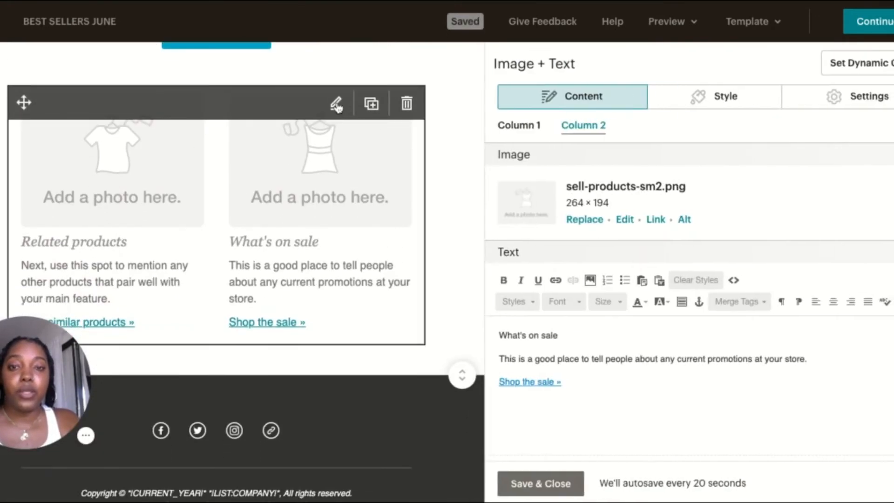
{"action": "left_click", "coordinate": [587, 219]}
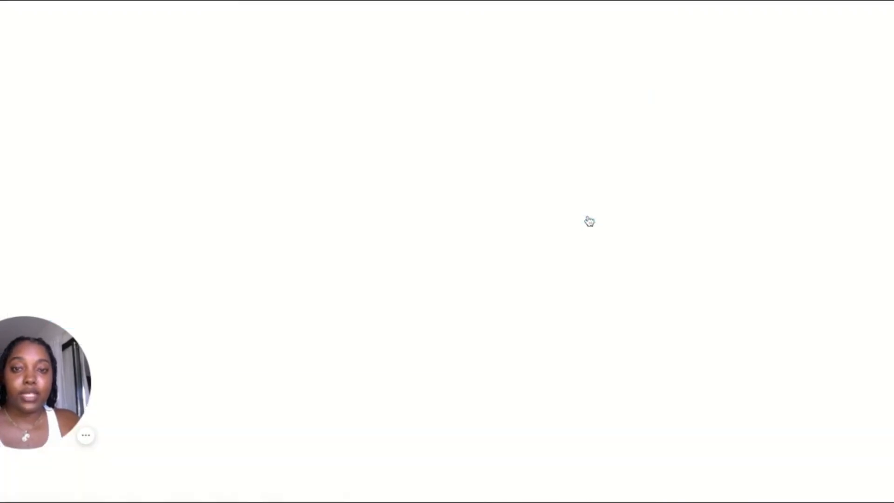
{"action": "left_click", "coordinate": [326, 198]}
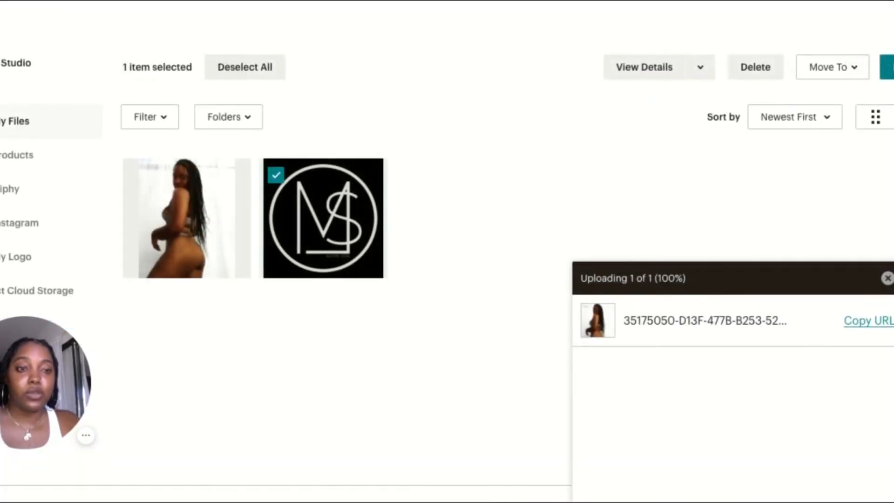
{"action": "left_click", "coordinate": [887, 67]}
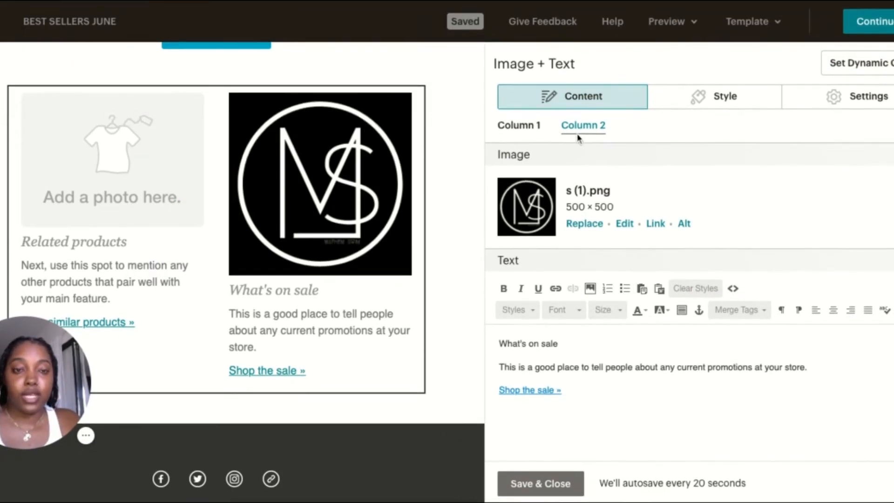
Replace the "Related products" column's placeholder photo with s (1).png
{"action": "left_click", "coordinate": [521, 126]}
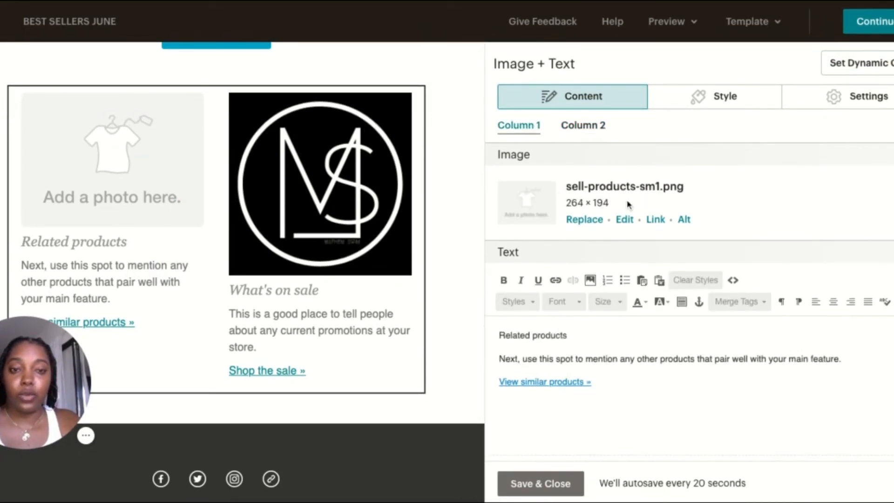
{"action": "left_click", "coordinate": [584, 219]}
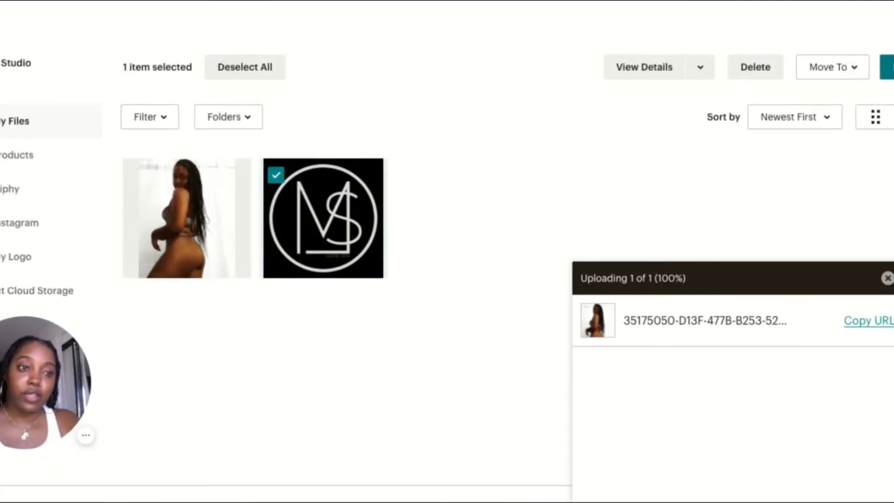
{"action": "left_click", "coordinate": [887, 67]}
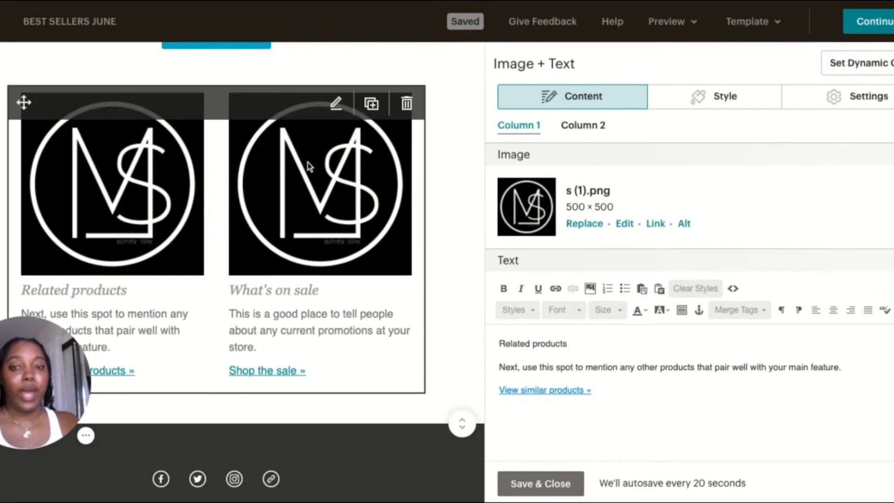
Check the two-column logo block against the rest of the email, save it and return to the campaign overview
{"action": "scroll", "coordinate": [136, 245], "scroll_direction": "down", "scroll_amount": 1}
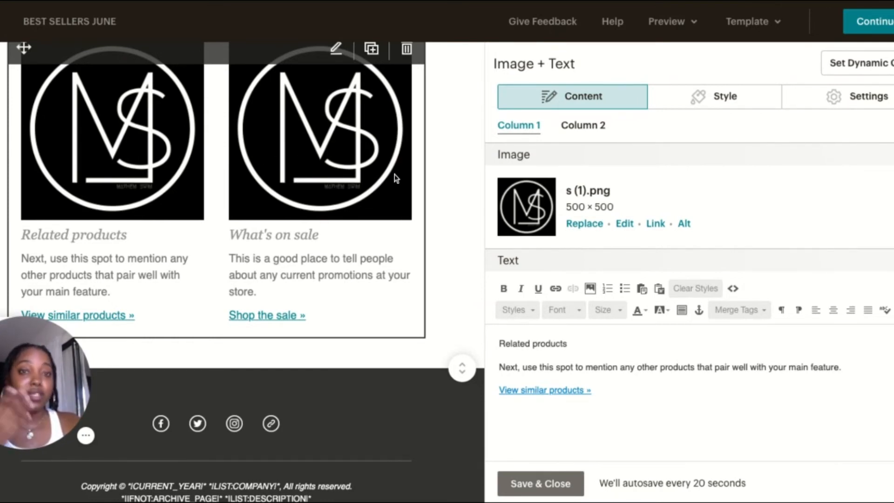
{"action": "scroll", "coordinate": [369, 236], "scroll_direction": "down", "scroll_amount": 3}
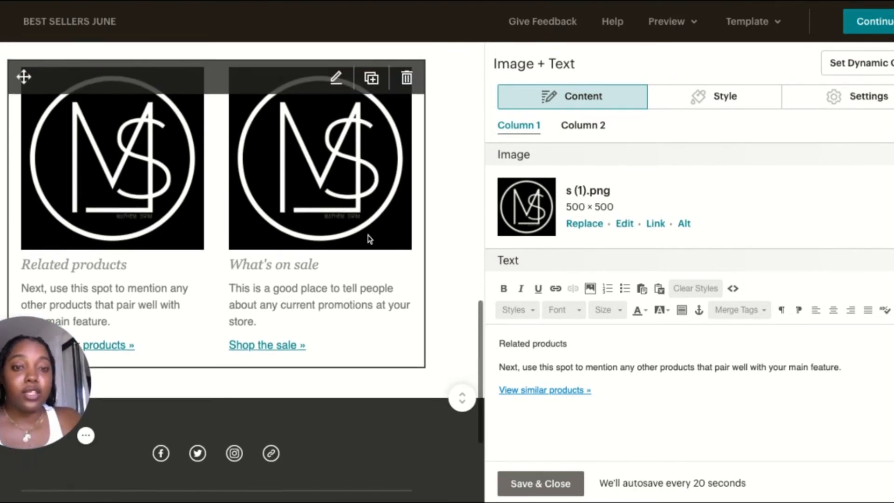
{"action": "scroll", "coordinate": [437, 128], "scroll_direction": "up", "scroll_amount": 20}
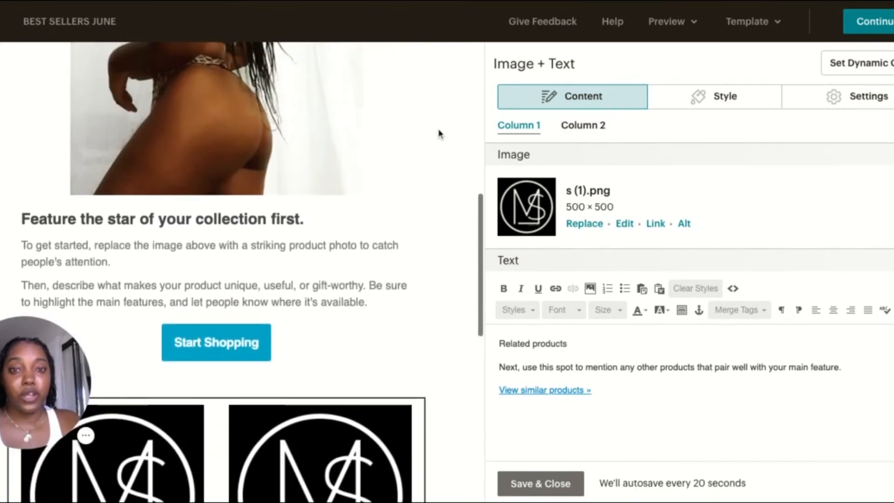
{"action": "scroll", "coordinate": [438, 133], "scroll_direction": "down", "scroll_amount": 15}
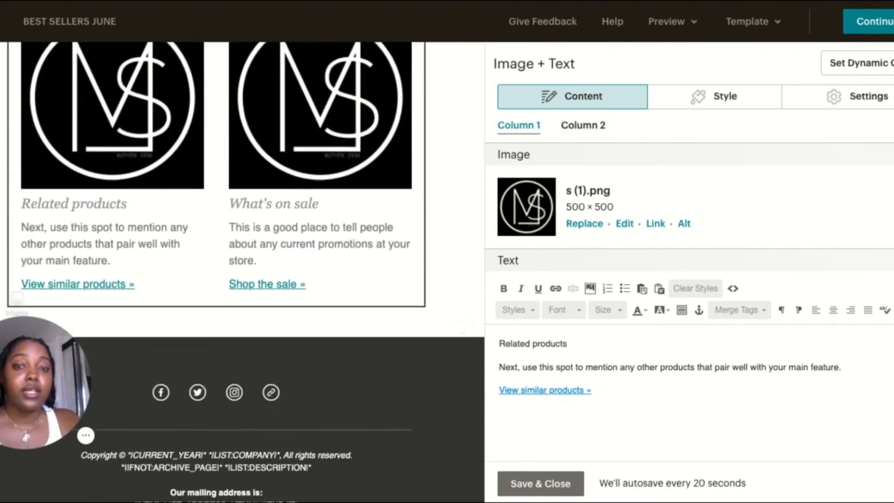
{"action": "left_click", "coordinate": [565, 484]}
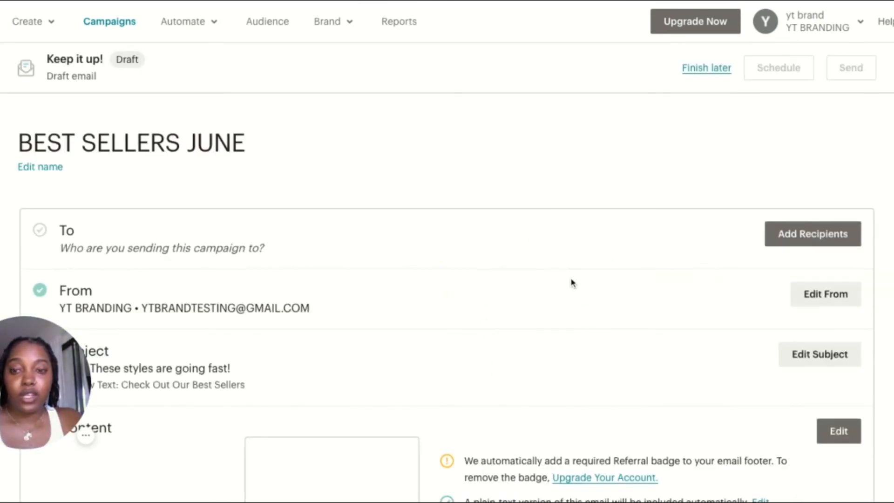
Review the Content section's placeholder-text requirements in the campaign overview and reopen the email design for editing
{"action": "scroll", "coordinate": [572, 283], "scroll_direction": "down", "scroll_amount": 5}
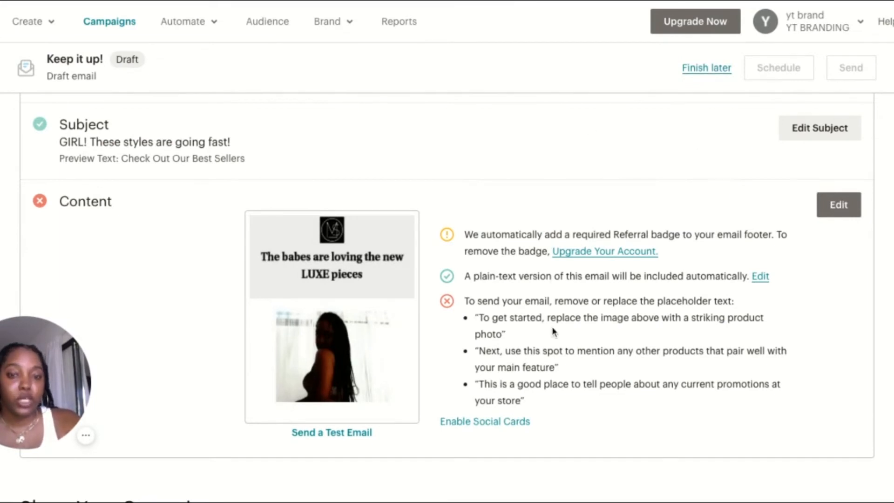
{"action": "scroll", "coordinate": [551, 331], "scroll_direction": "up", "scroll_amount": 1}
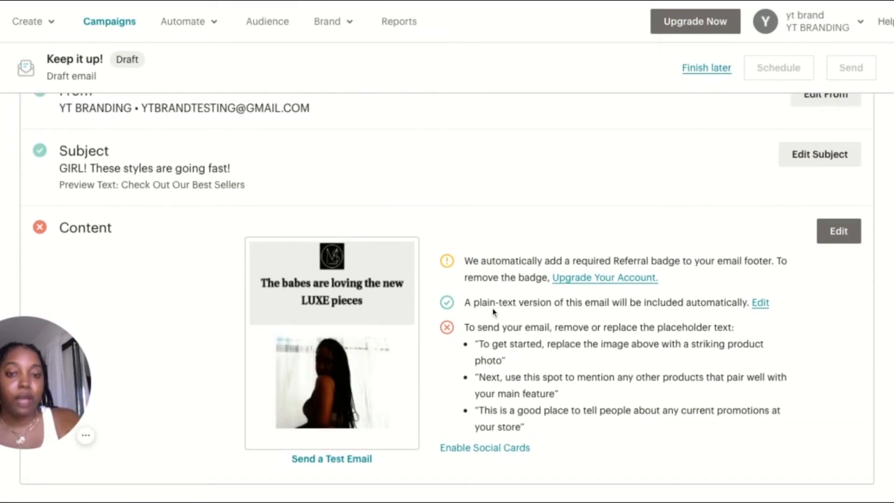
{"action": "scroll", "coordinate": [500, 357], "scroll_direction": "down", "scroll_amount": 2}
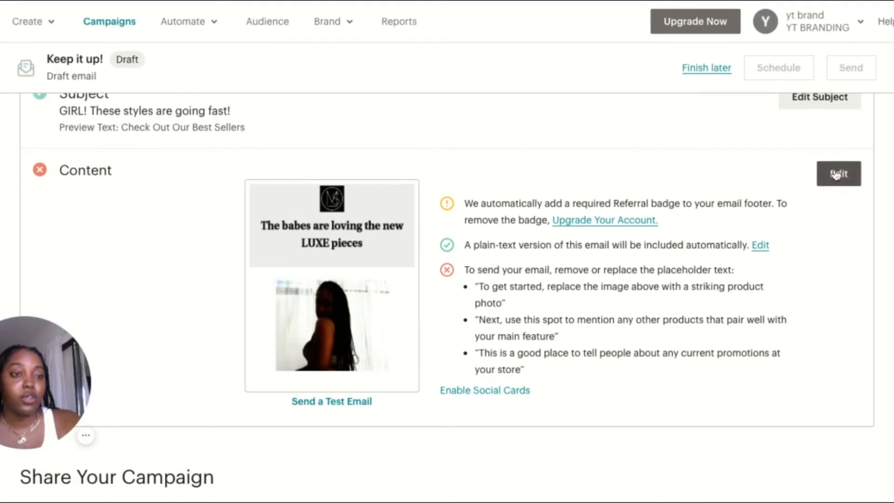
{"action": "mouse_move", "coordinate": [282, 282]}
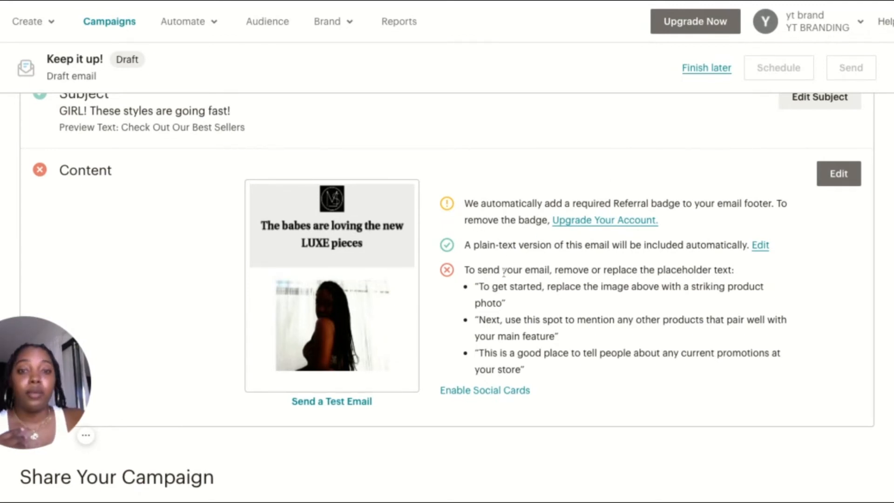
{"action": "scroll", "coordinate": [503, 273], "scroll_direction": "down", "scroll_amount": 1}
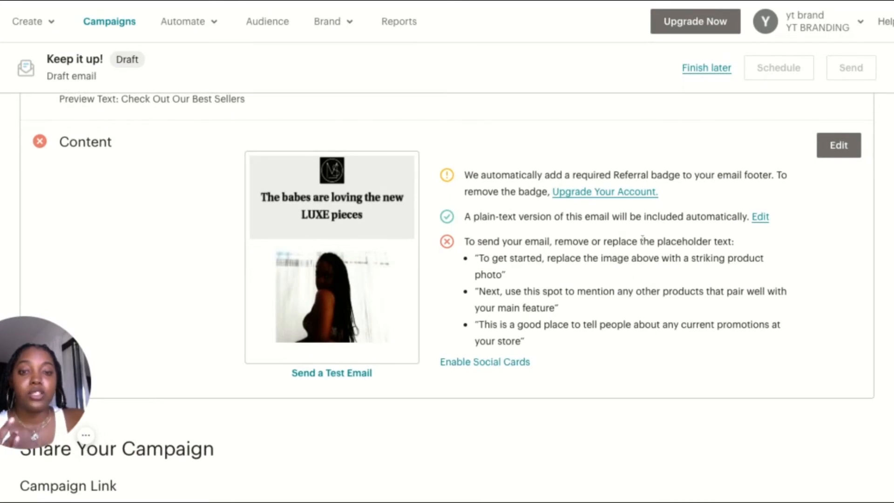
{"action": "left_click", "coordinate": [843, 149]}
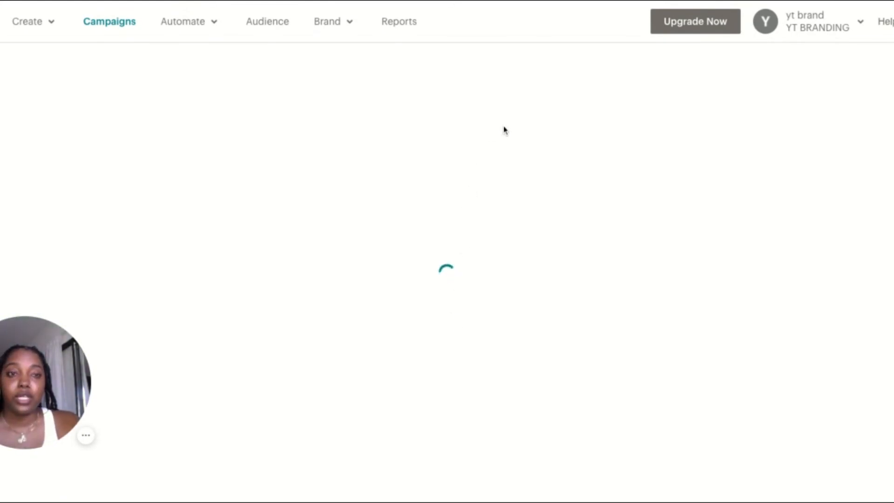
Replace the heading "Feature the star of your collection first." in the text block below the main photo with "All New swimwear"
{"action": "scroll", "coordinate": [398, 331], "scroll_direction": "down", "scroll_amount": 10}
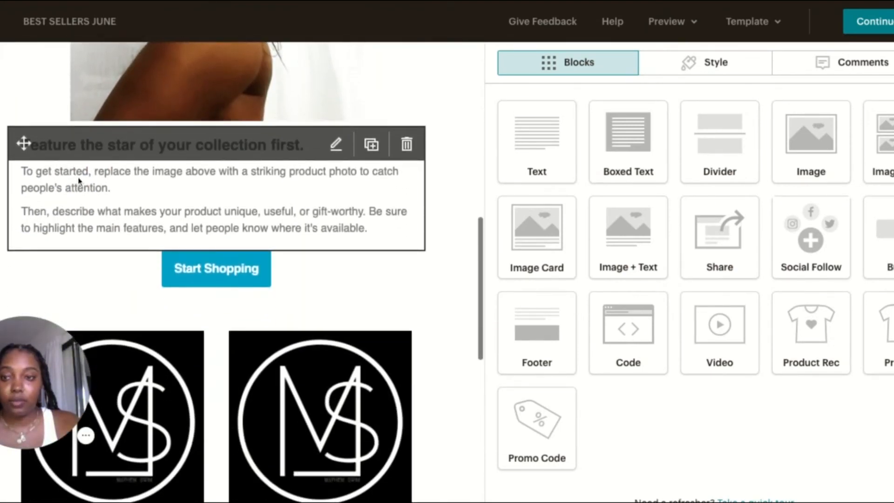
{"action": "scroll", "coordinate": [406, 284], "scroll_direction": "down", "scroll_amount": 1}
{"action": "scroll", "coordinate": [404, 285], "scroll_direction": "down", "scroll_amount": 8}
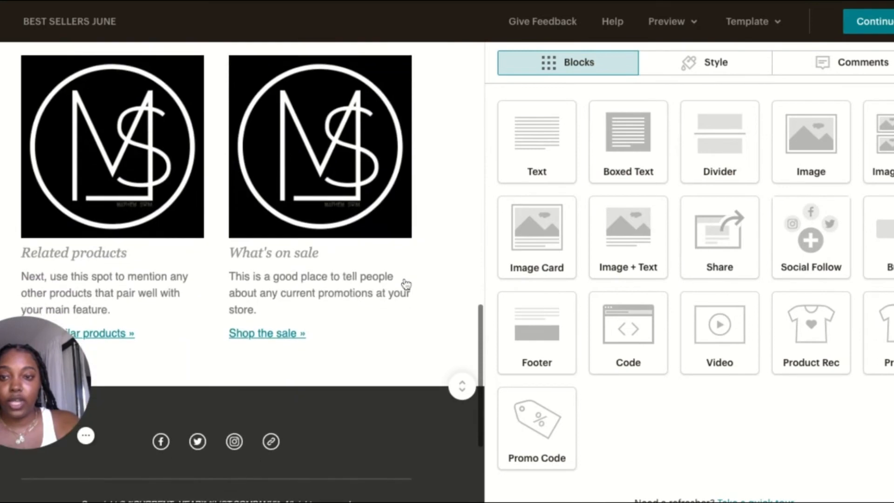
{"action": "scroll", "coordinate": [405, 285], "scroll_direction": "down", "scroll_amount": 2}
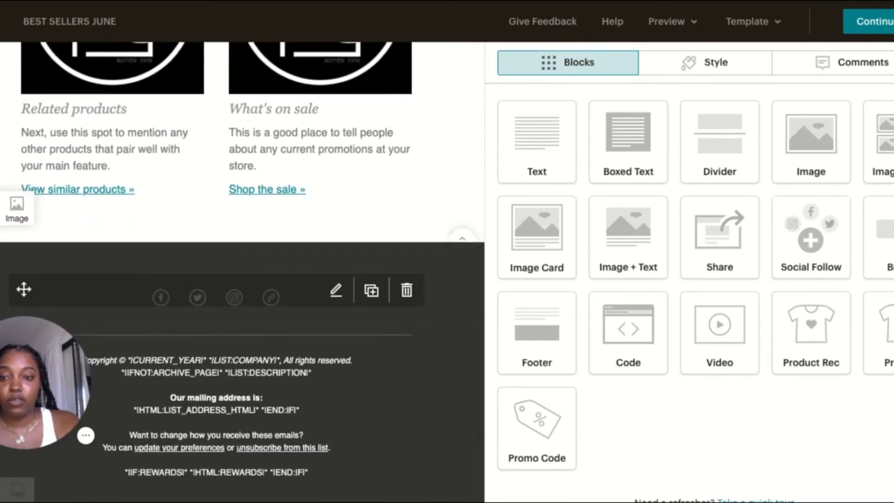
{"action": "scroll", "coordinate": [404, 285], "scroll_direction": "up", "scroll_amount": 2}
{"action": "scroll", "coordinate": [357, 296], "scroll_direction": "up", "scroll_amount": 10}
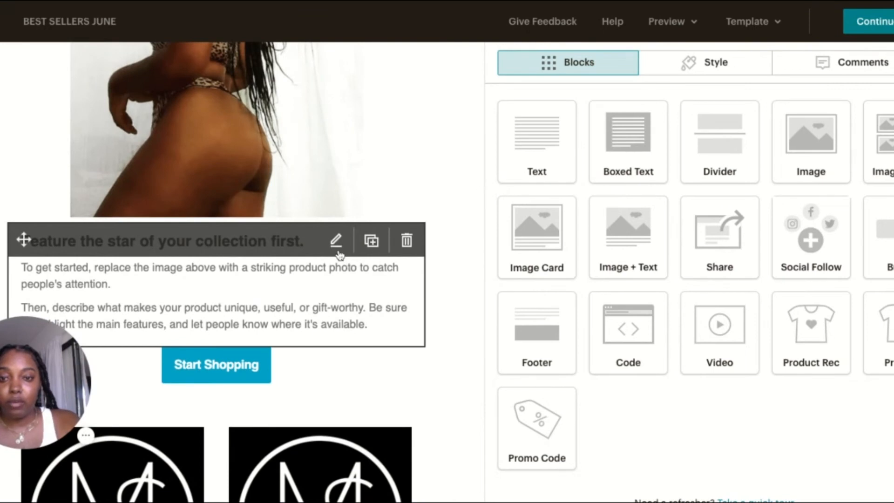
{"action": "left_click", "coordinate": [337, 251]}
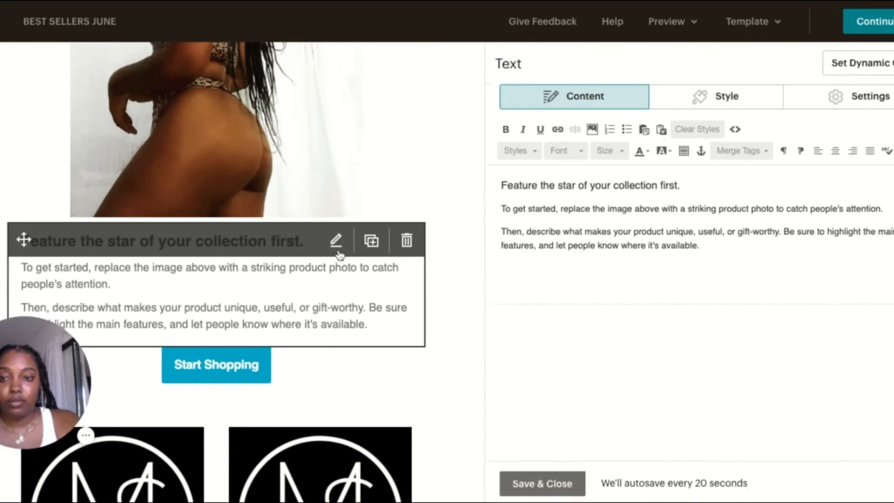
{"action": "triple_click", "coordinate": [640, 186]}
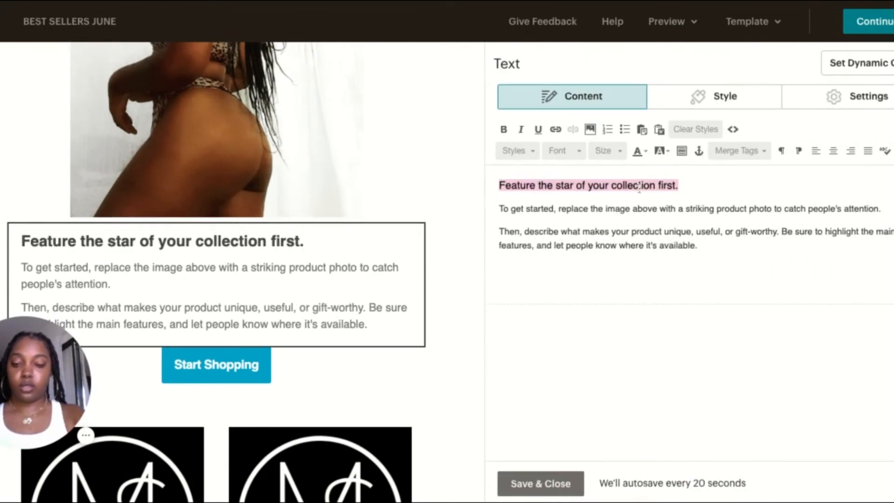
{"action": "key", "text": "BackSpace"}
{"action": "key", "text": "Return"}
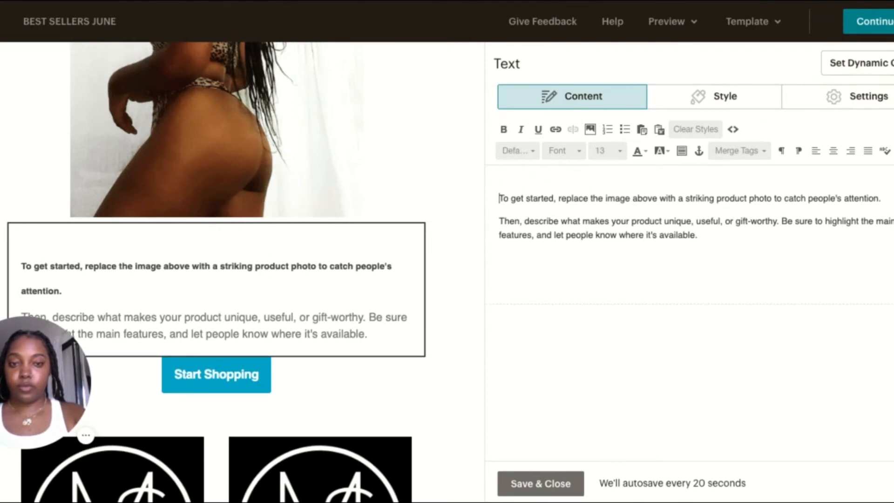
{"action": "type", "text": "All New "}
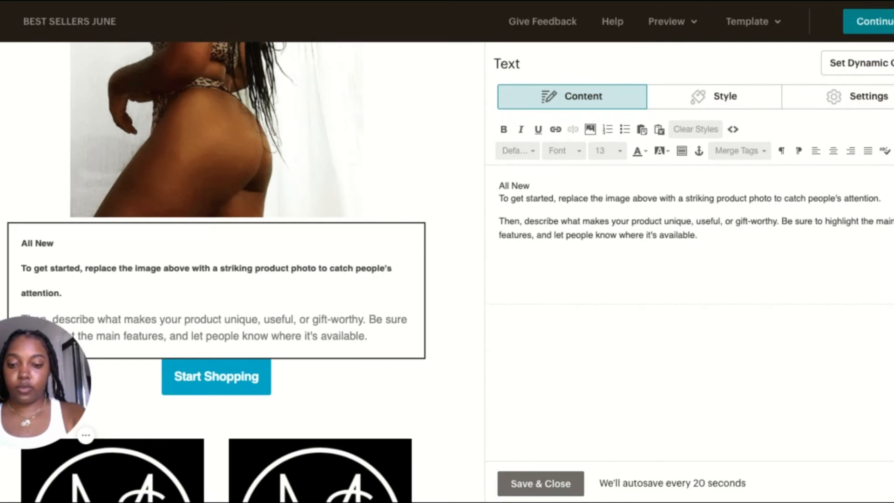
{"action": "type", "text": "swim"}
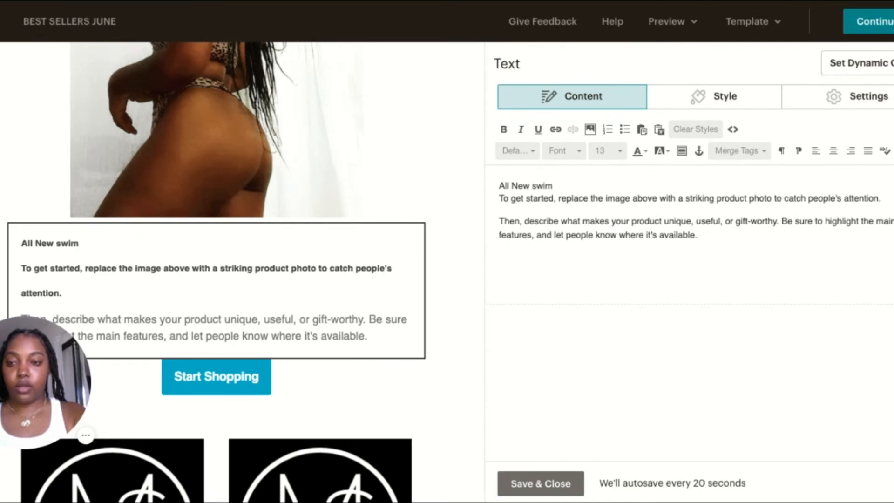
{"action": "type", "text": "wear"}
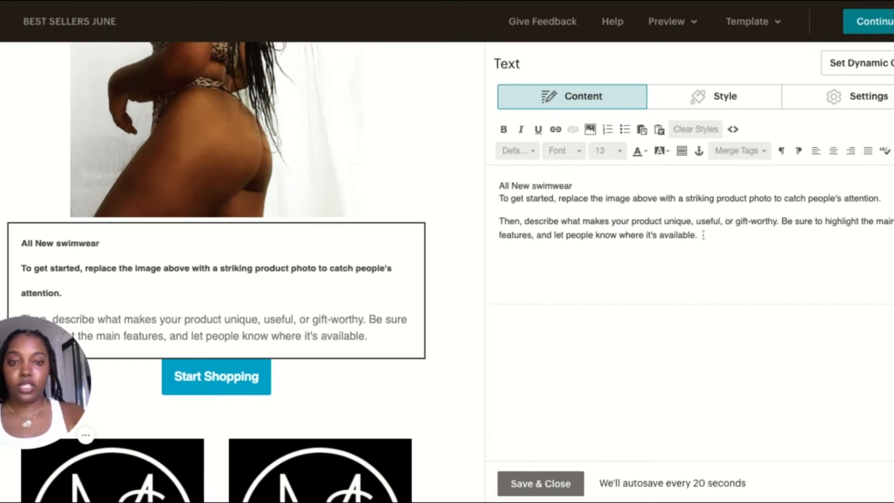
Make the Start Shopping button link to an email address and enter the brand's e-mail address
{"action": "left_click", "coordinate": [247, 386]}
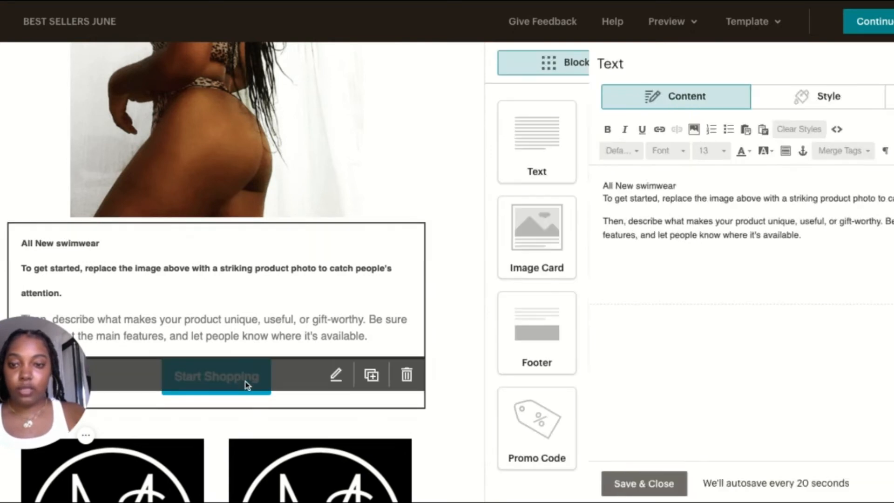
{"action": "left_click", "coordinate": [634, 223]}
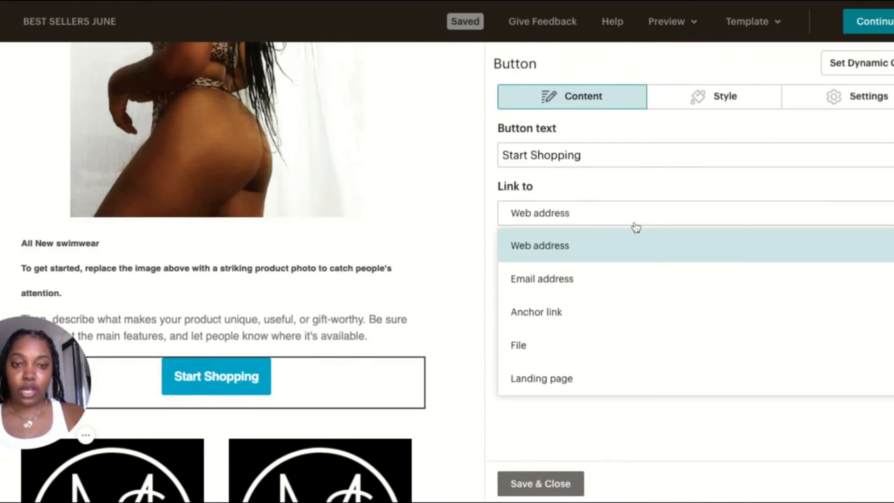
{"action": "left_click", "coordinate": [585, 279]}
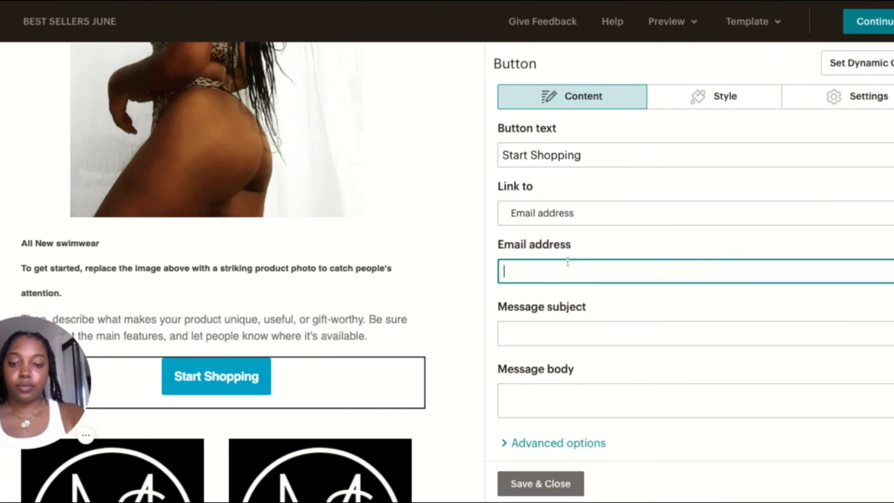
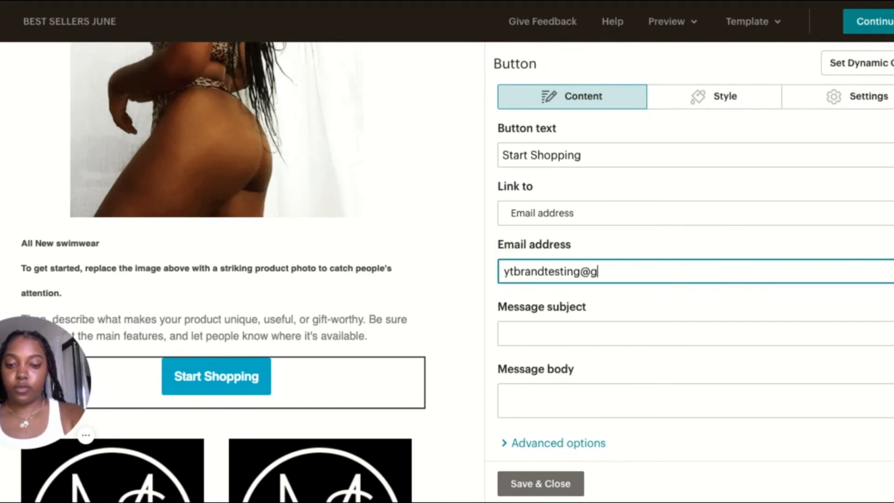
Set the button link's message subject to "Best Sellers" and save the button block
{"action": "left_click", "coordinate": [566, 335]}
{"action": "type", "text": "Be"}
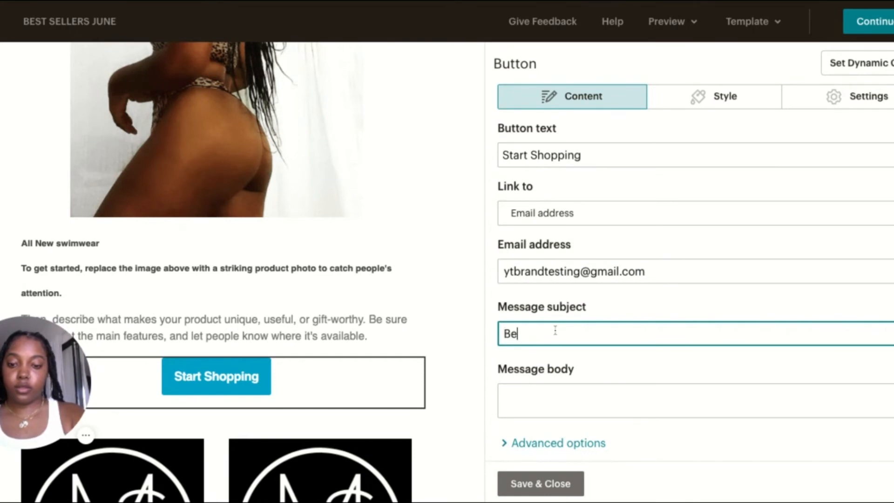
{"action": "type", "text": "st Sellers"}
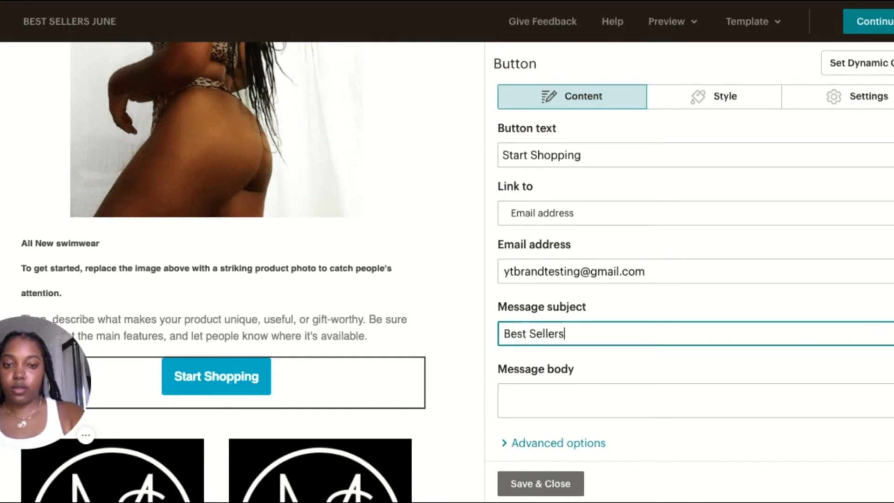
{"action": "left_click", "coordinate": [527, 488]}
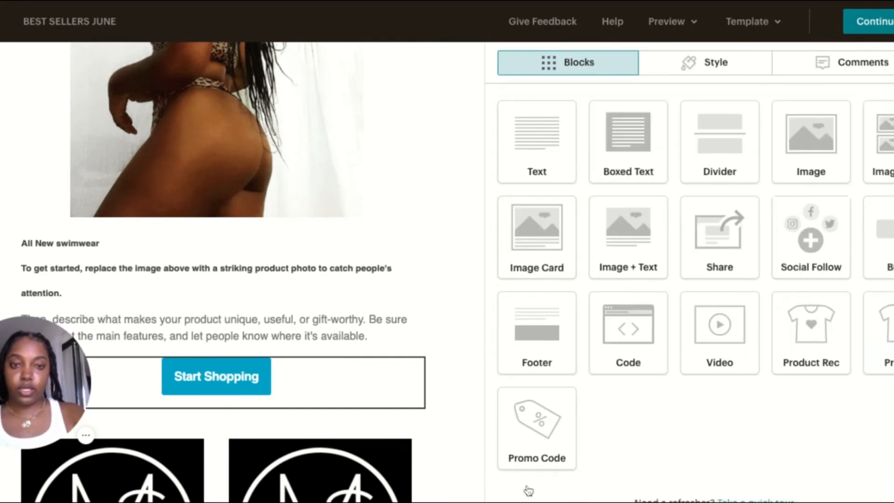
Open the two-column Image + Text block for editing and check the link settings of "View similar products" under Related products
{"action": "scroll", "coordinate": [470, 338], "scroll_direction": "down", "scroll_amount": 9}
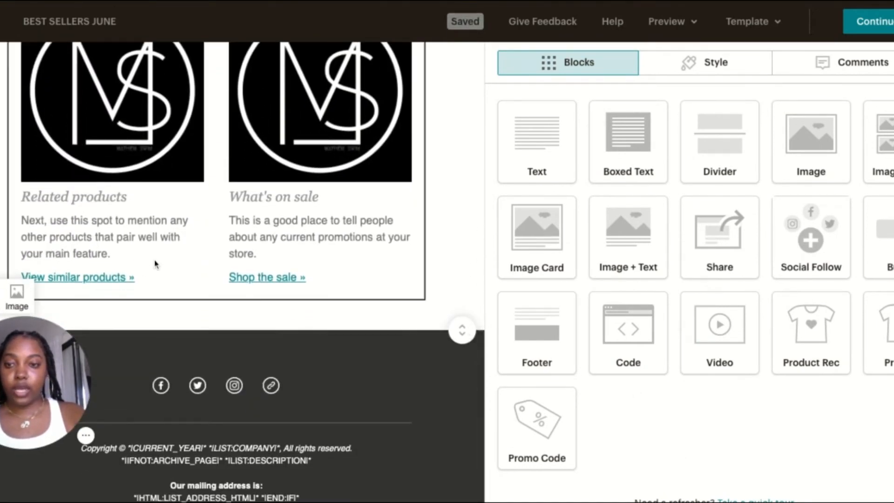
{"action": "left_click", "coordinate": [155, 259]}
{"action": "scroll", "coordinate": [634, 387], "scroll_direction": "down", "scroll_amount": 1}
{"action": "left_click", "coordinate": [567, 362]}
{"action": "double_click", "coordinate": [578, 363]}
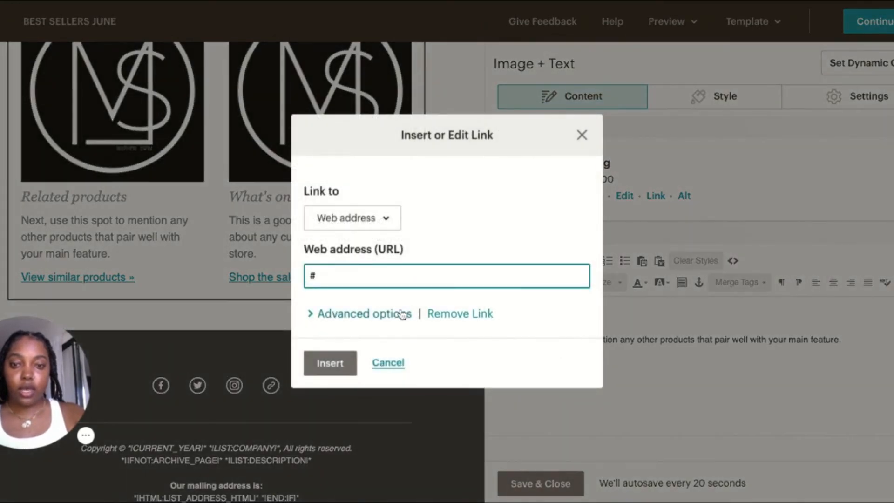
{"action": "left_click", "coordinate": [385, 364]}
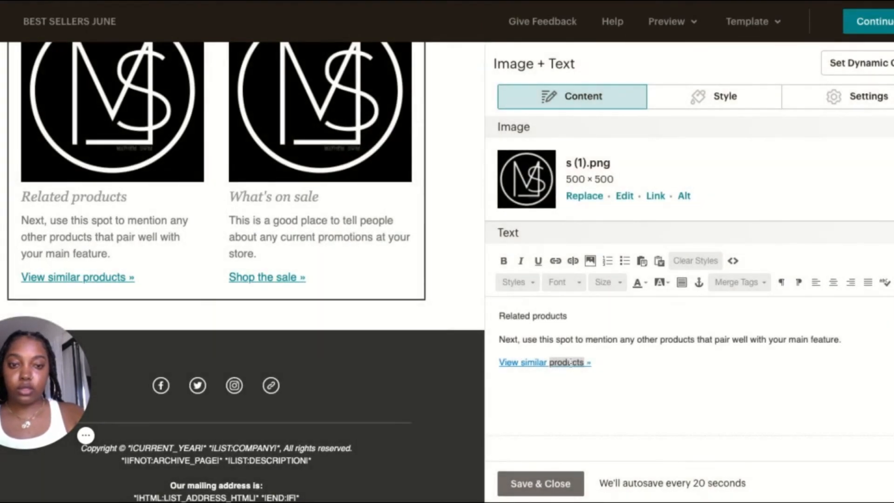
Link "View similar products" in the Related products column to the landing page EMAIL SIGNUPS FOR BRAND LAUNCH
{"action": "double_click", "coordinate": [586, 363]}
{"action": "left_click", "coordinate": [373, 225]}
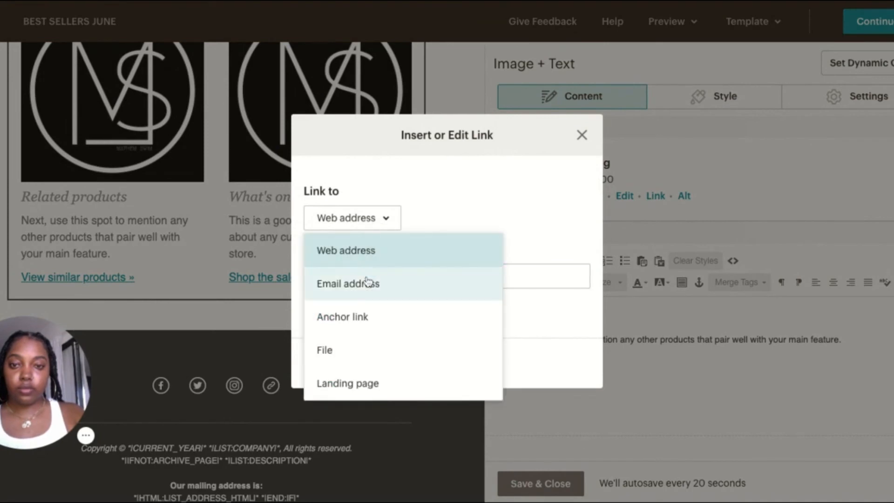
{"action": "left_click", "coordinate": [368, 281]}
{"action": "left_click", "coordinate": [381, 227]}
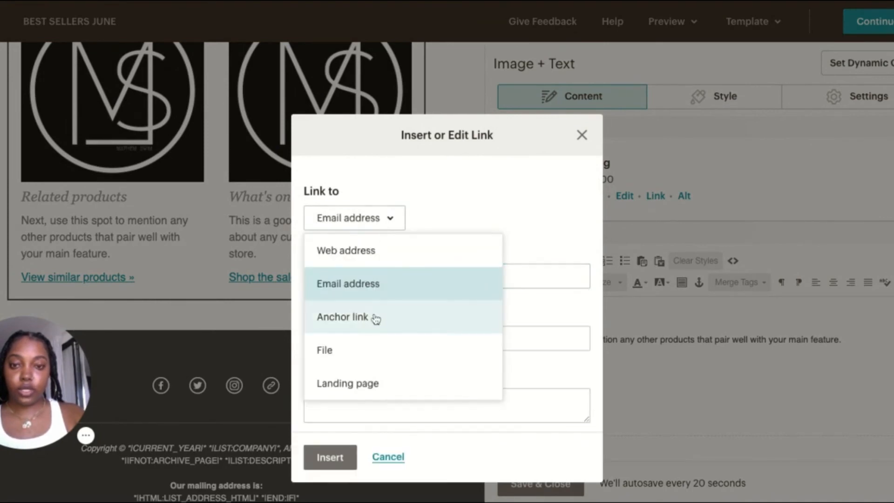
{"action": "left_click", "coordinate": [369, 380]}
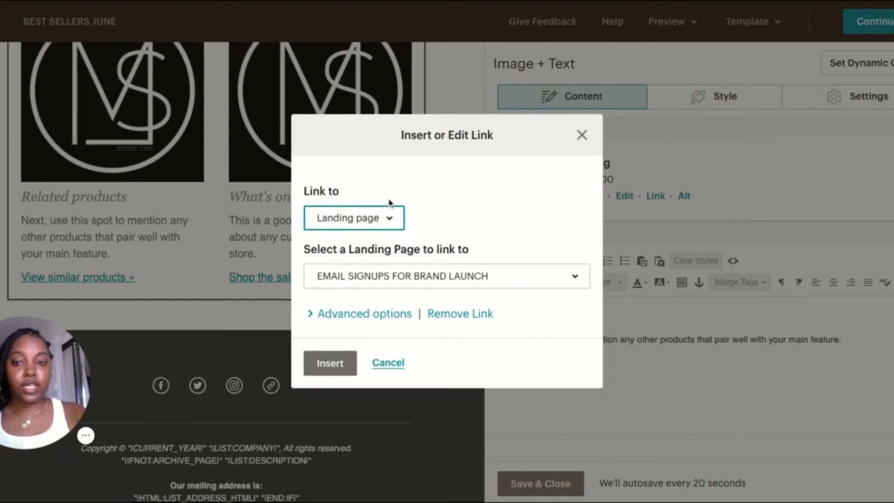
{"action": "left_click", "coordinate": [388, 226]}
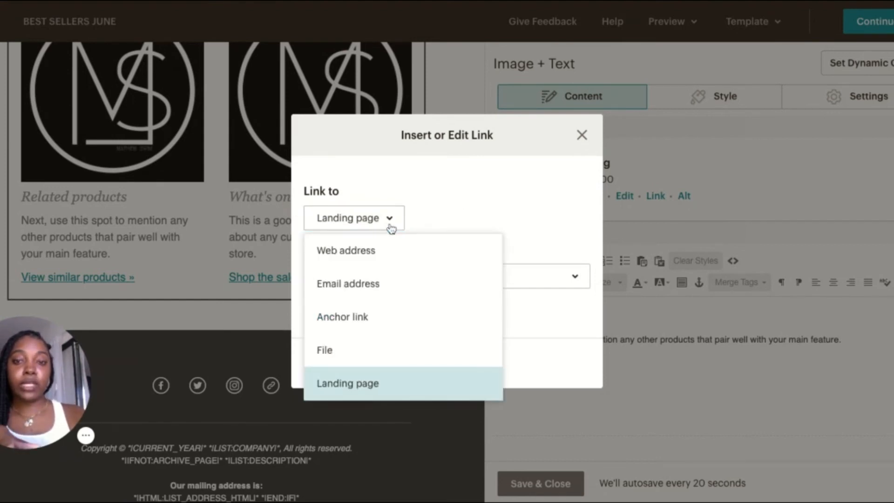
{"action": "left_click", "coordinate": [390, 228]}
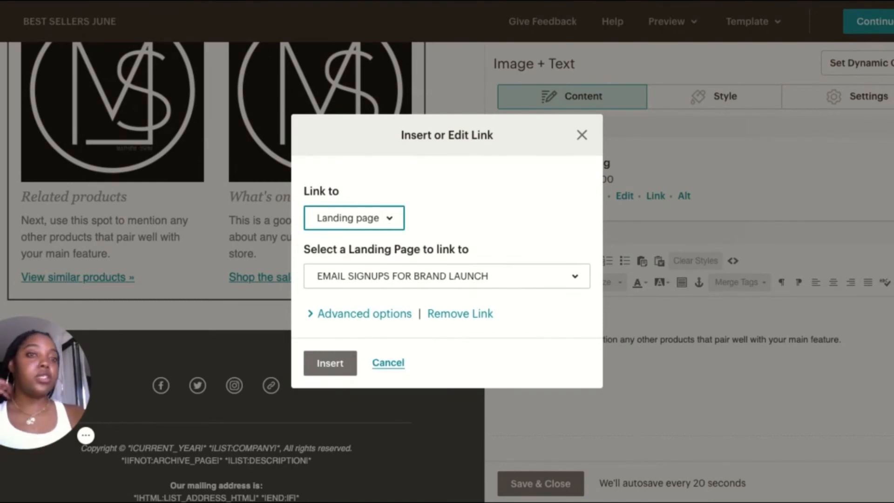
{"action": "left_click", "coordinate": [330, 363]}
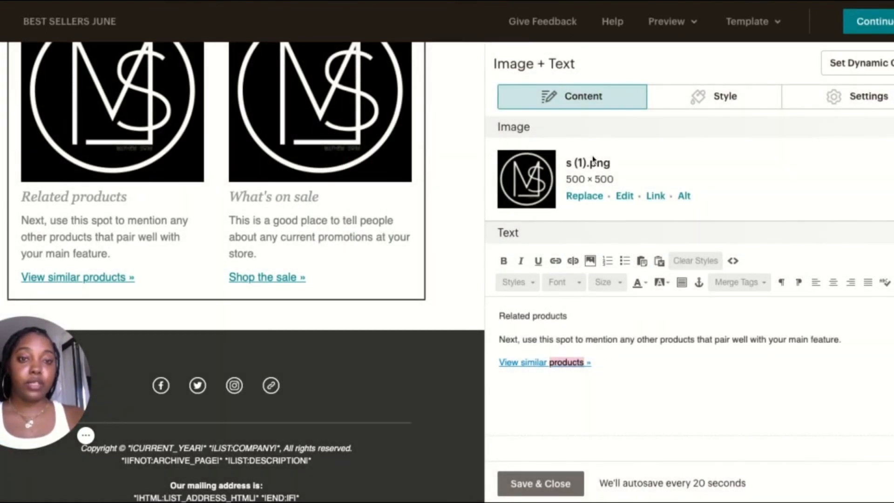
Link "Shop the sale" in Column 2 to the landing page EMAIL SIGNUPS FOR BRAND LAUNCH and save the Image + Text block
{"action": "left_click", "coordinate": [583, 126]}
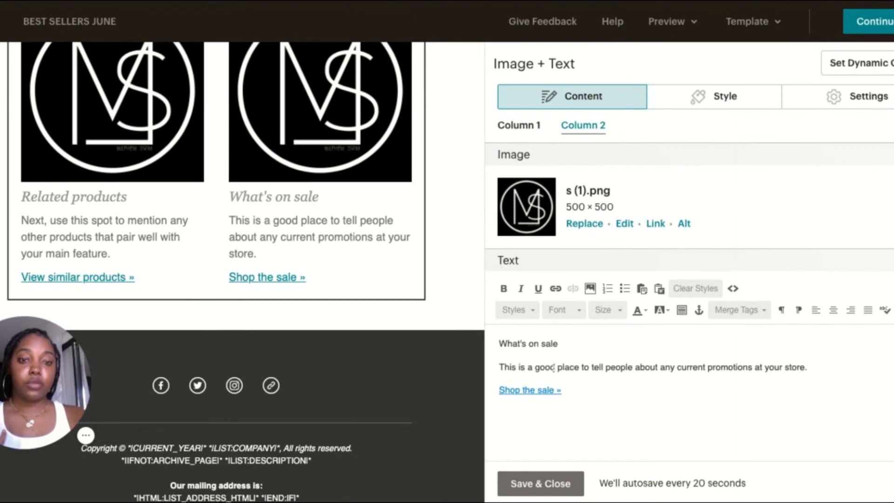
{"action": "double_click", "coordinate": [542, 393]}
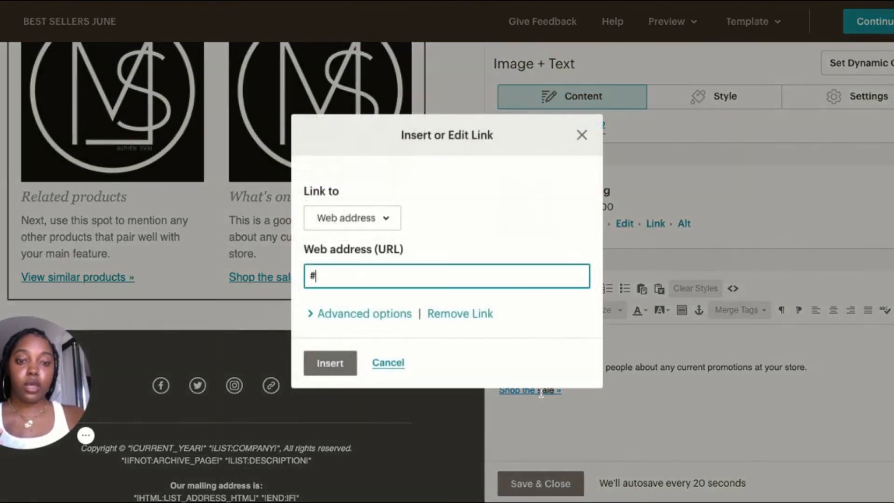
{"action": "left_click", "coordinate": [386, 220]}
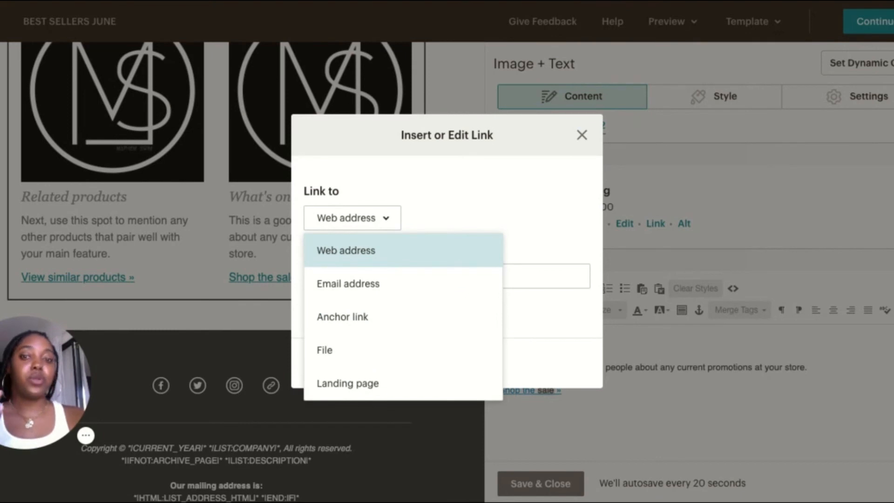
{"action": "left_click", "coordinate": [371, 298]}
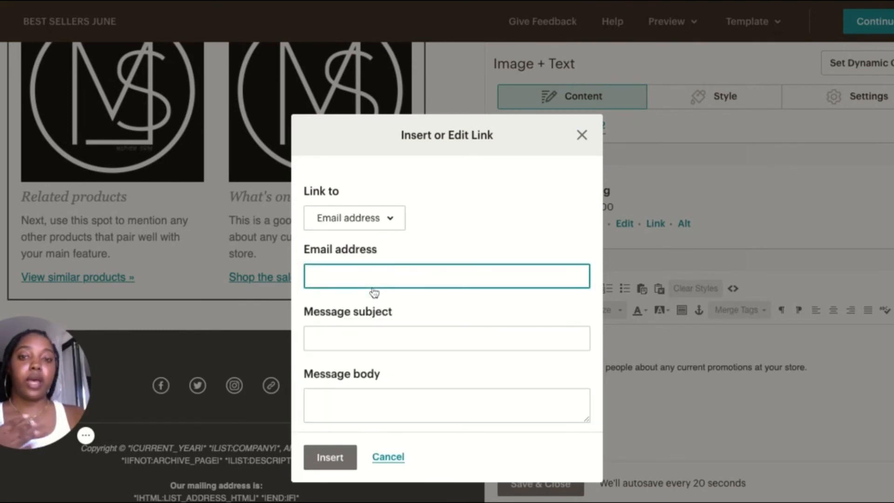
{"action": "left_click", "coordinate": [378, 225]}
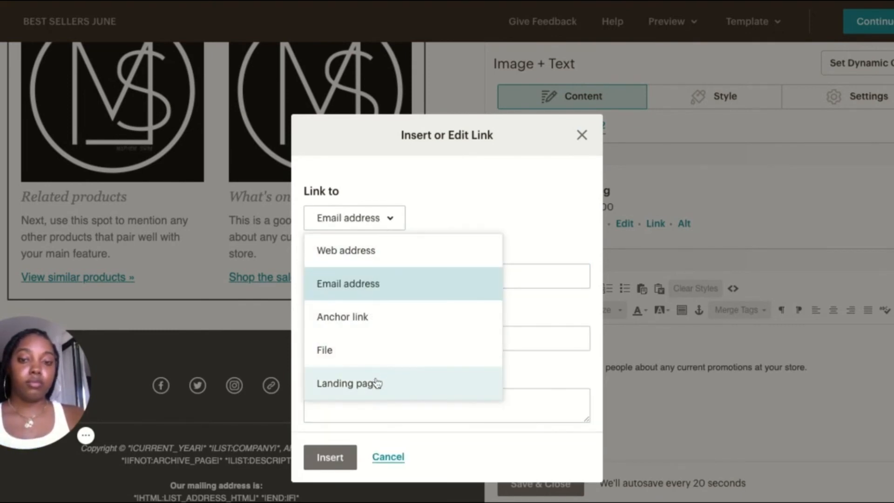
{"action": "left_click", "coordinate": [378, 383]}
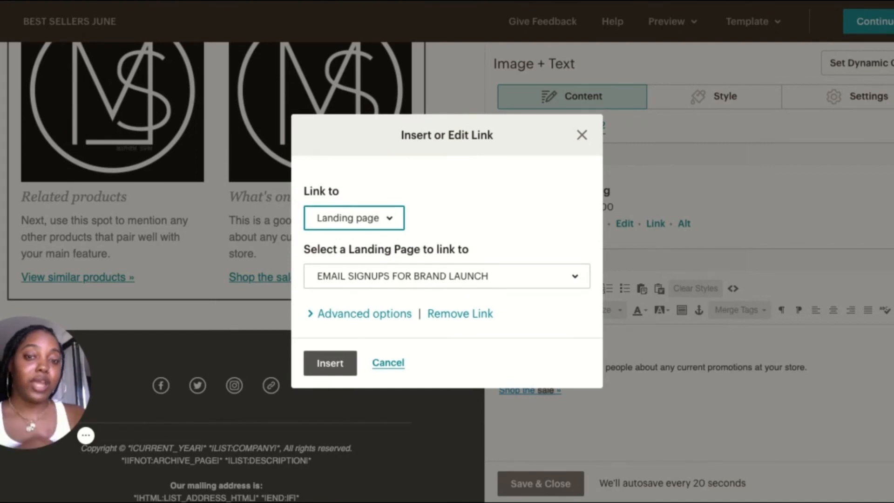
{"action": "left_click", "coordinate": [351, 361]}
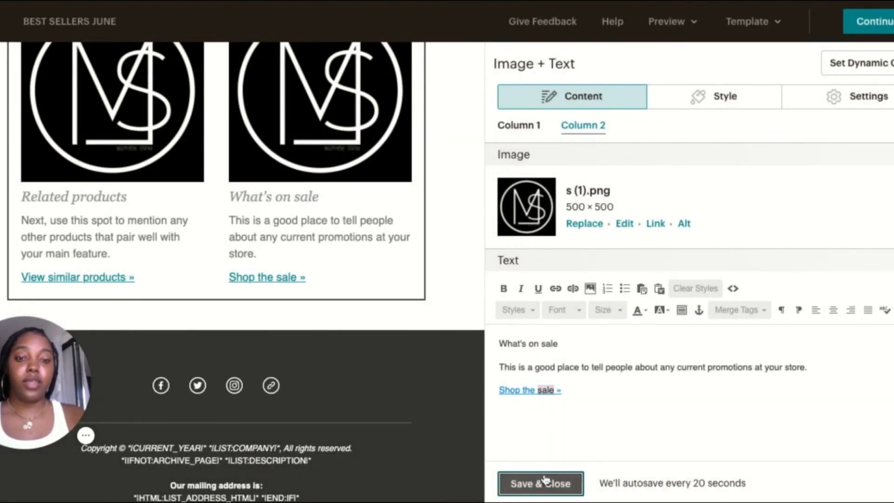
{"action": "left_click", "coordinate": [543, 483]}
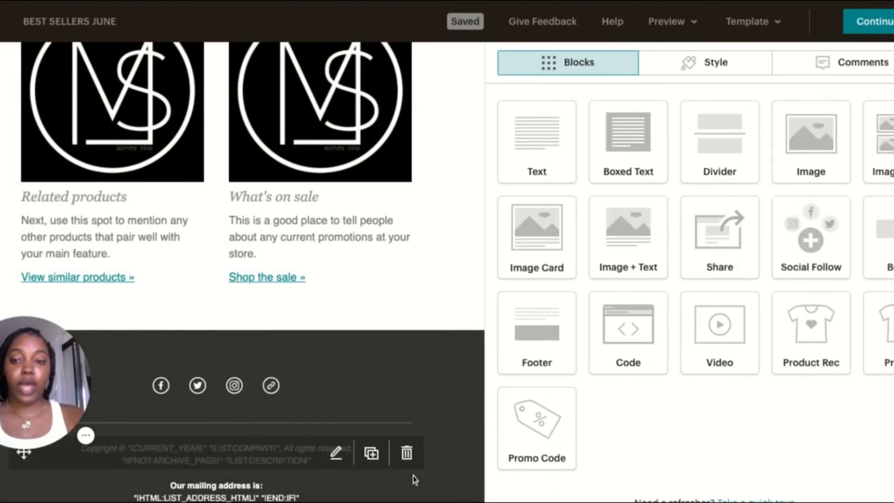
Check the Footer block's content, then continue to the campaign overview and read what the Content section still requires before sending
{"action": "left_click", "coordinate": [319, 457]}
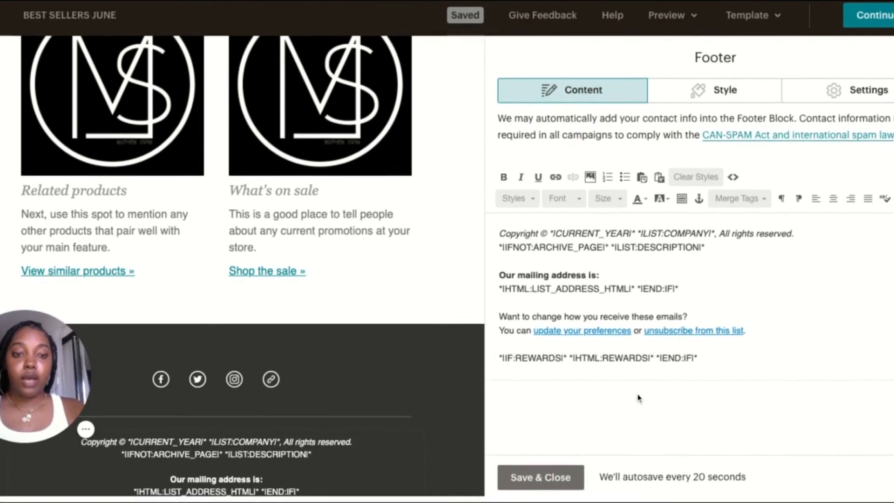
{"action": "left_click", "coordinate": [551, 483]}
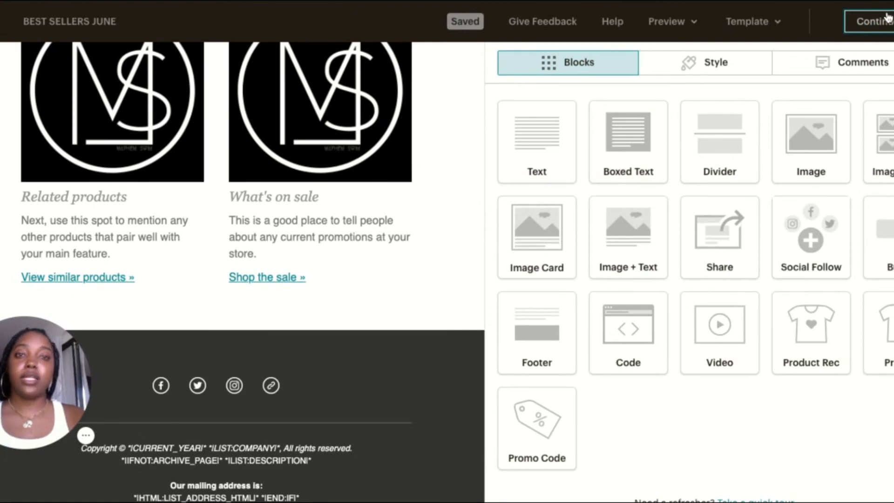
{"action": "left_click", "coordinate": [887, 19]}
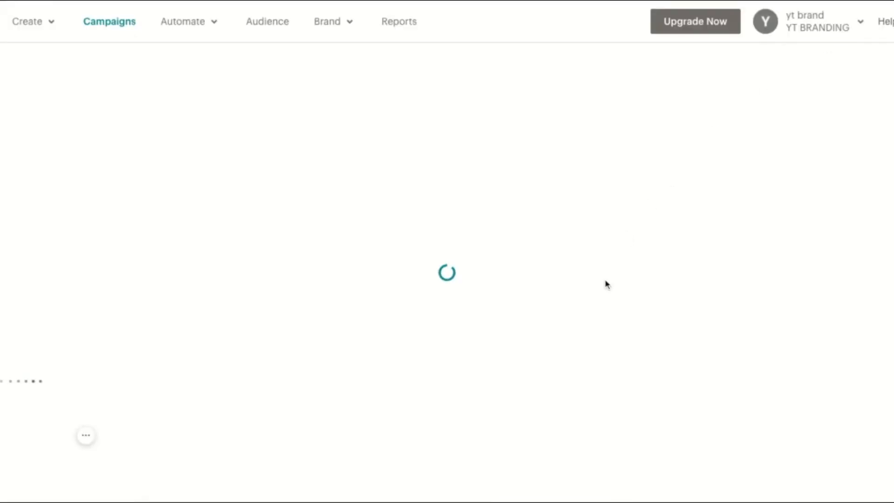
{"action": "scroll", "coordinate": [619, 348], "scroll_direction": "down", "scroll_amount": 5}
{"action": "scroll", "coordinate": [619, 348], "scroll_direction": "down", "scroll_amount": 2}
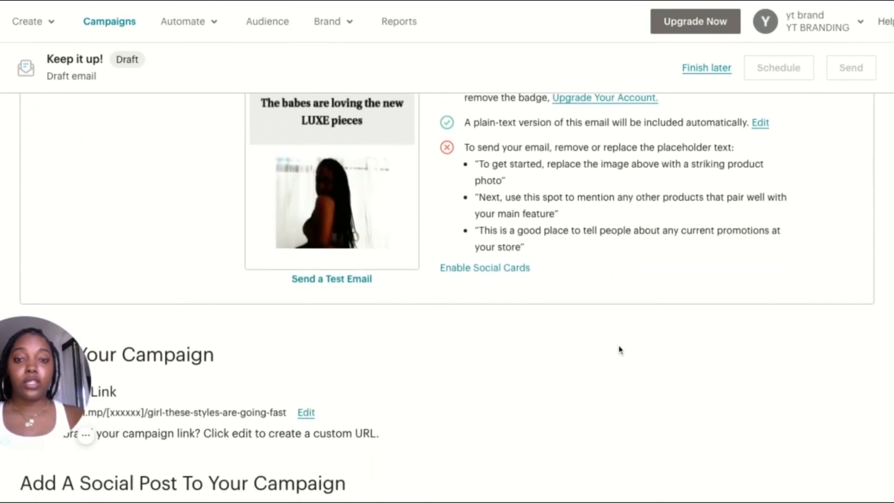
{"action": "scroll", "coordinate": [627, 271], "scroll_direction": "up", "scroll_amount": 1}
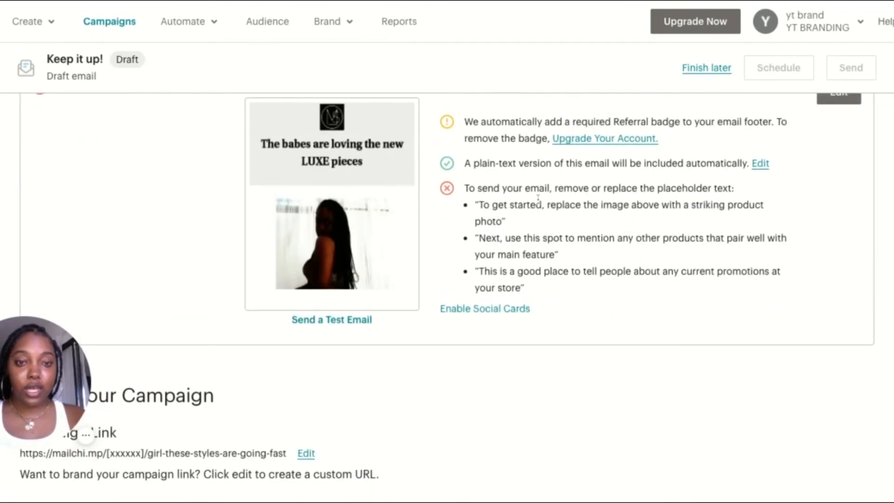
{"action": "scroll", "coordinate": [746, 190], "scroll_direction": "up", "scroll_amount": 2}
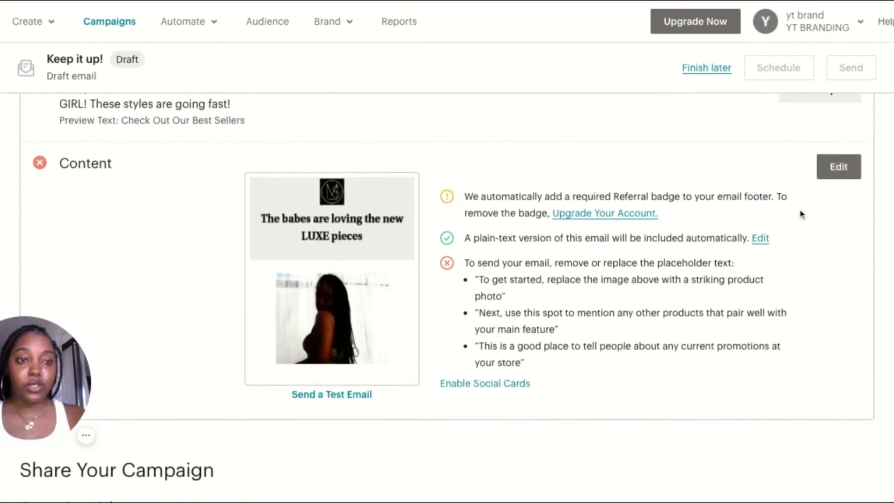
Reopen the campaign's email content for editing and go to the footer section of the design
{"action": "left_click", "coordinate": [838, 158]}
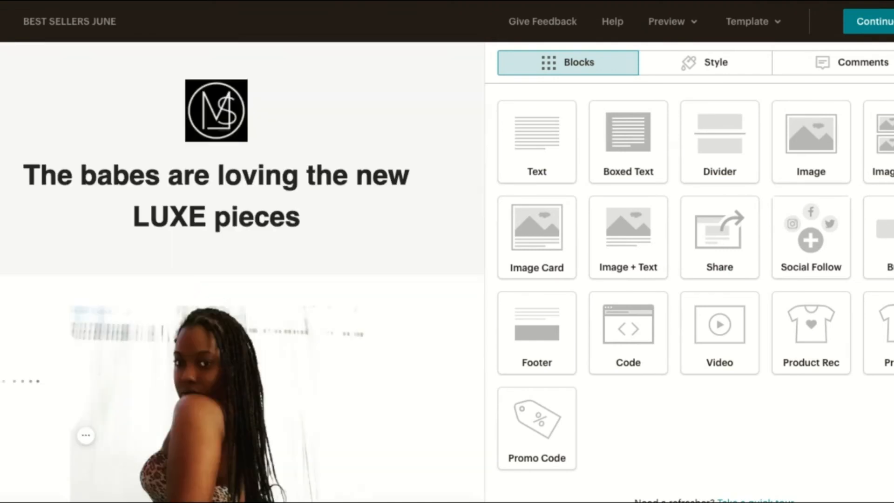
{"action": "scroll", "coordinate": [343, 342], "scroll_direction": "down", "scroll_amount": 7}
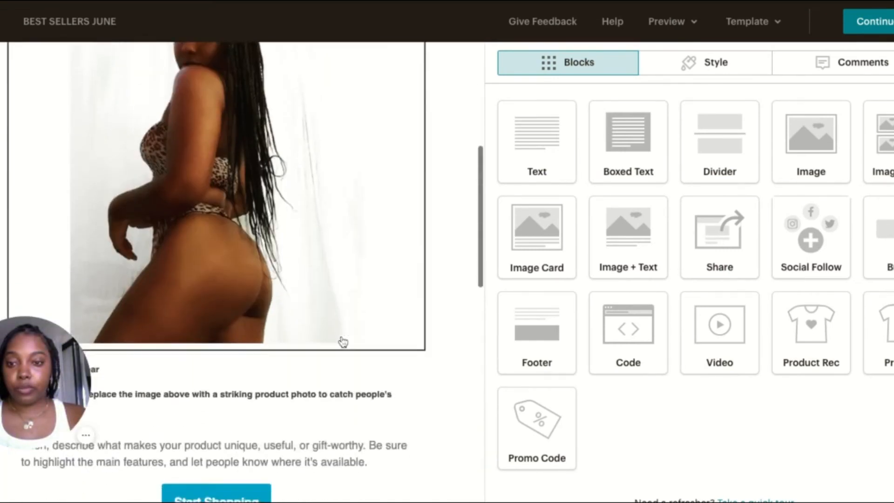
{"action": "scroll", "coordinate": [344, 342], "scroll_direction": "down", "scroll_amount": 6}
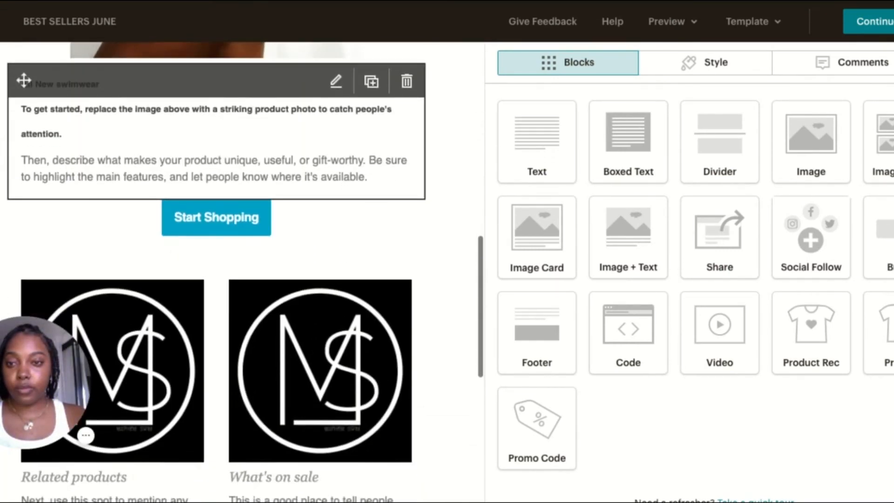
{"action": "scroll", "coordinate": [343, 341], "scroll_direction": "down", "scroll_amount": 6}
{"action": "scroll", "coordinate": [309, 295], "scroll_direction": "down", "scroll_amount": 1}
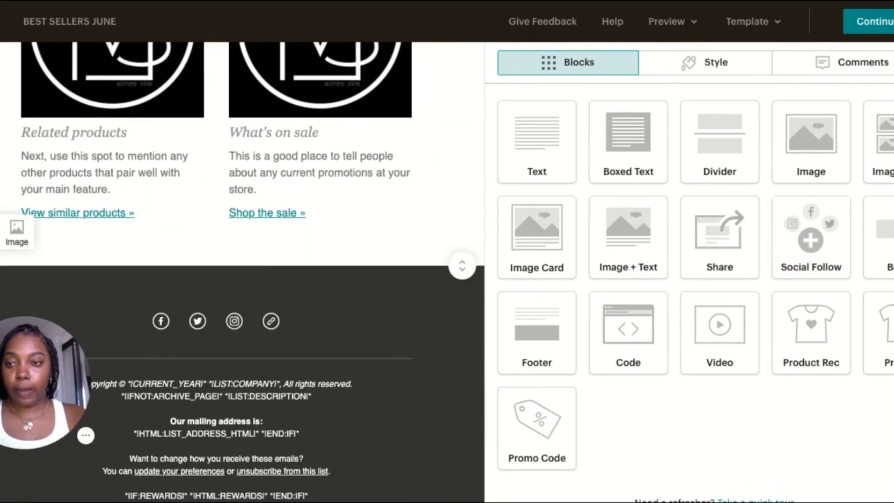
{"action": "left_click_drag", "start_coordinate": [9, 292], "coordinate": [61, 282]}
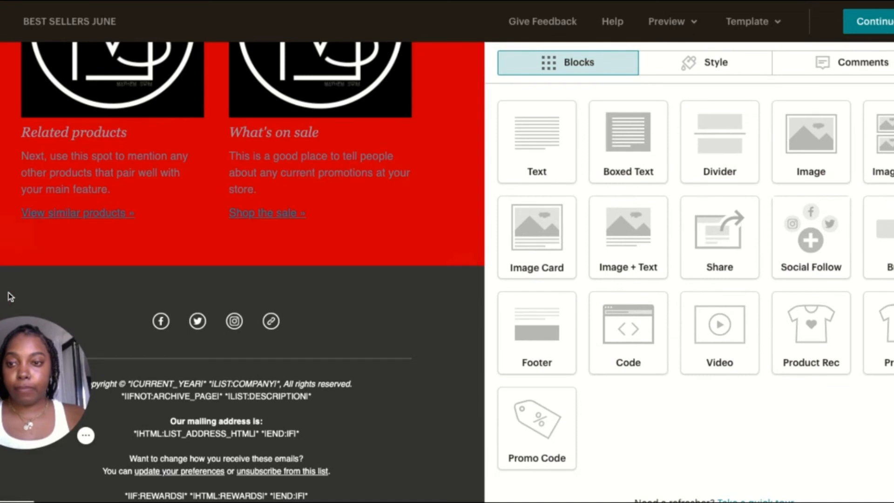
{"action": "left_click", "coordinate": [1, 233]}
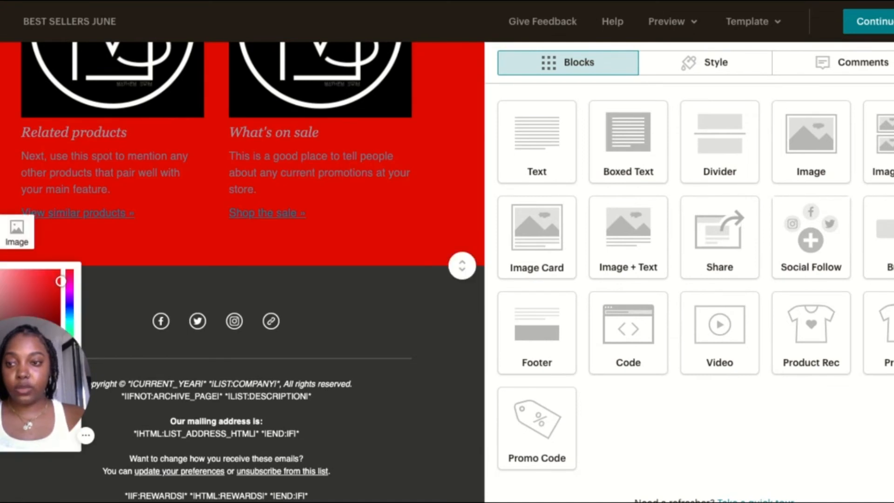
{"action": "left_click", "coordinate": [177, 275]}
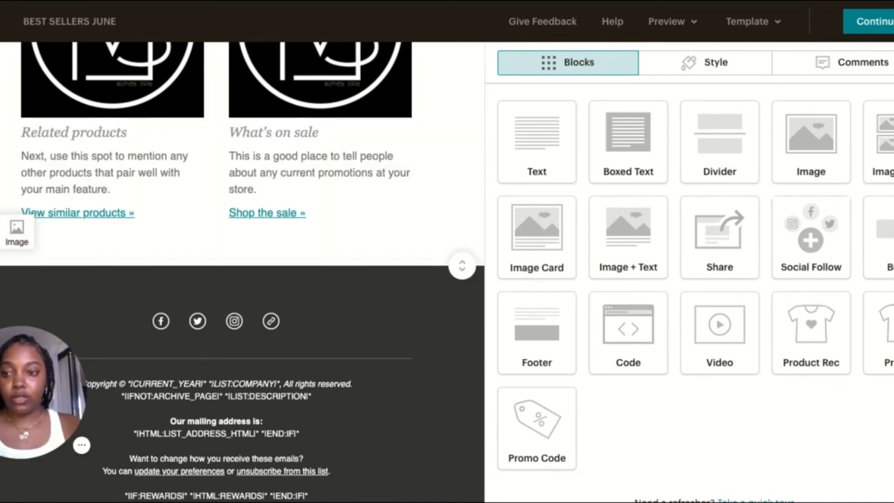
{"action": "left_click_drag", "start_coordinate": [9, 345], "coordinate": [479, 221]}
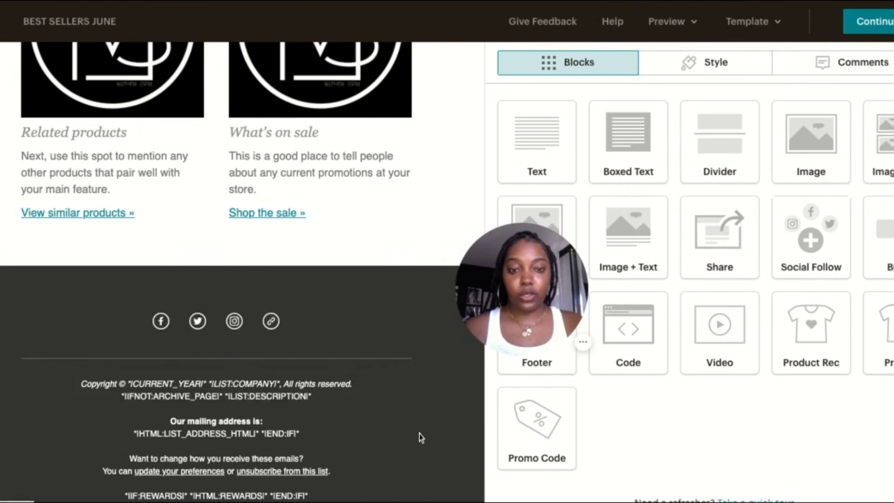
Delete the block of social media icons from the dark footer section and confirm its removal
{"action": "mouse_move", "coordinate": [400, 389]}
{"action": "scroll", "coordinate": [373, 383], "scroll_direction": "down", "scroll_amount": 1}
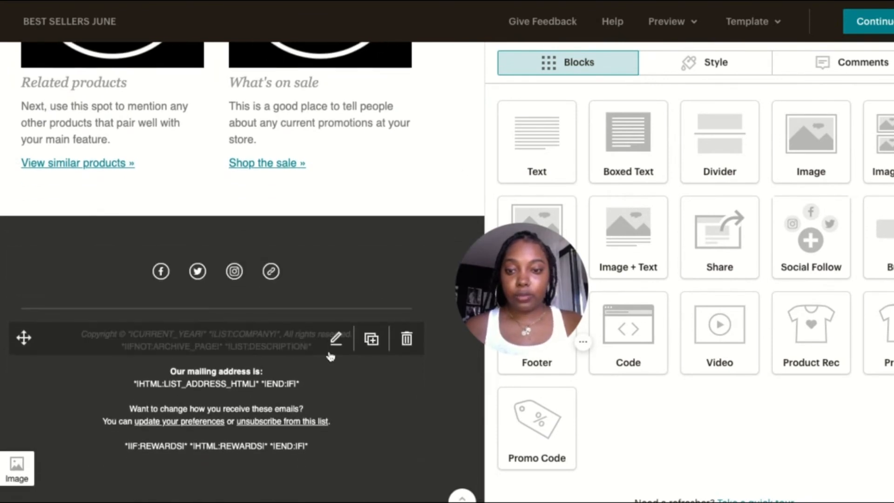
{"action": "left_click", "coordinate": [403, 267]}
{"action": "left_click", "coordinate": [284, 310]}
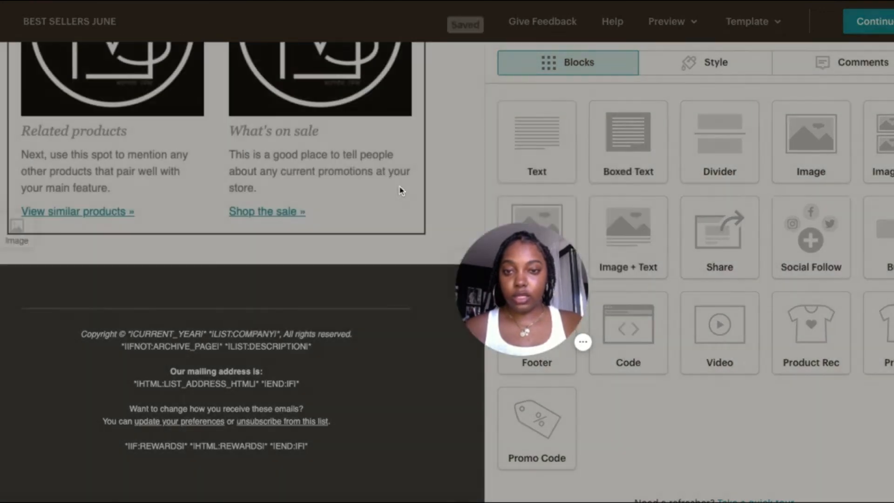
Remove the placeholder paragraphs under "All New swimwear" from the text block below the main photo and save the block
{"action": "scroll", "coordinate": [396, 205], "scroll_direction": "up", "scroll_amount": 10}
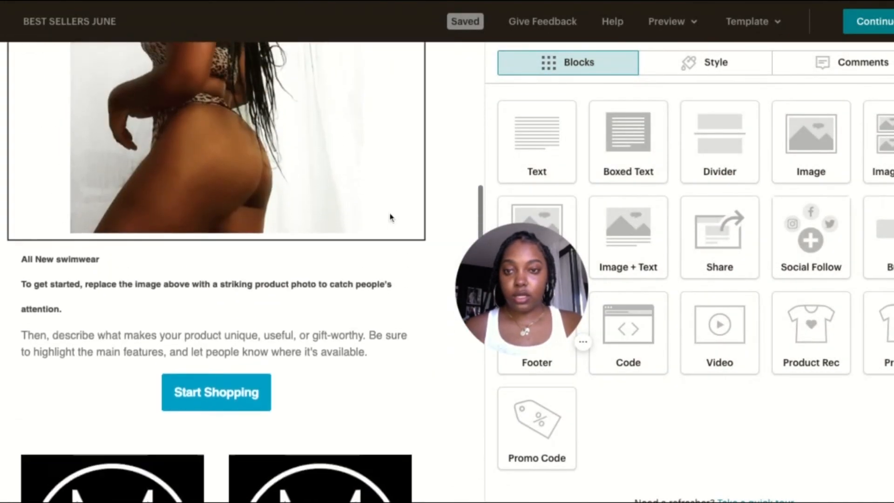
{"action": "scroll", "coordinate": [391, 218], "scroll_direction": "up", "scroll_amount": 2}
{"action": "mouse_move", "coordinate": [306, 344]}
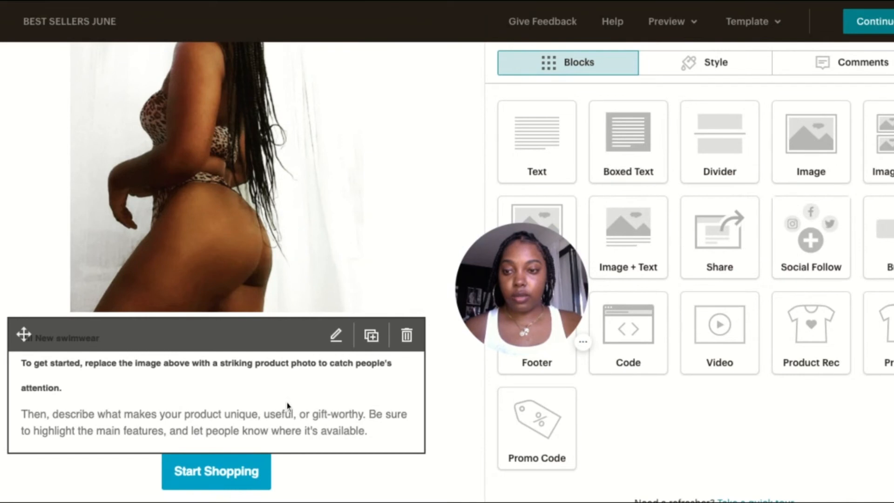
{"action": "left_click", "coordinate": [287, 406]}
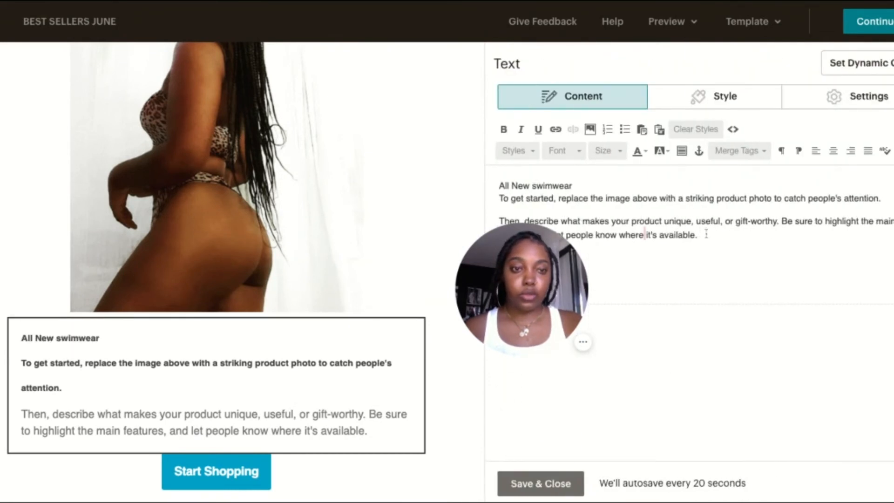
{"action": "triple_click", "coordinate": [721, 234]}
{"action": "key", "text": "shift+Up"}
{"action": "key", "text": "BackSpace"}
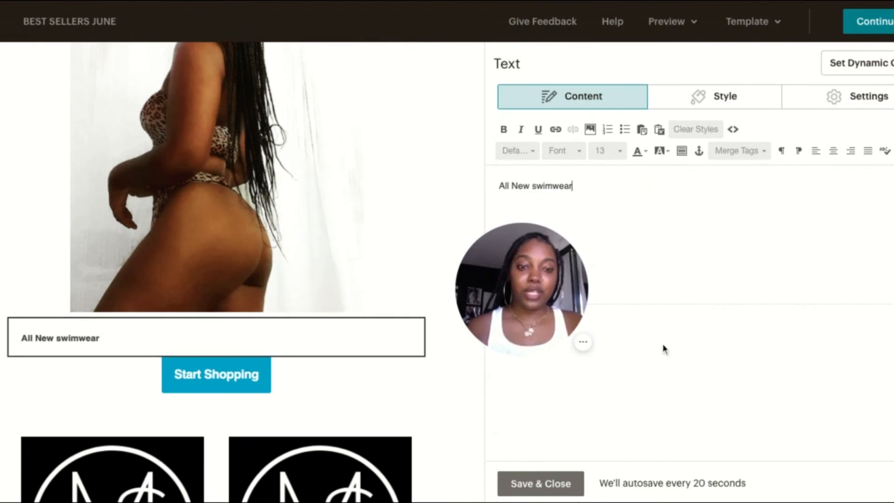
{"action": "left_click", "coordinate": [542, 483]}
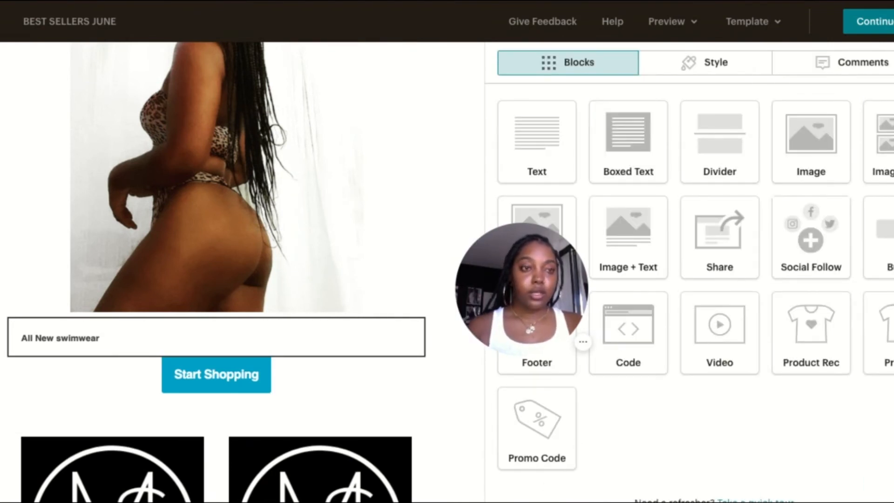
Continue from the email design to the campaign overview and review its content notes, sharing options, social posts and tracking settings
{"action": "left_click", "coordinate": [878, 23]}
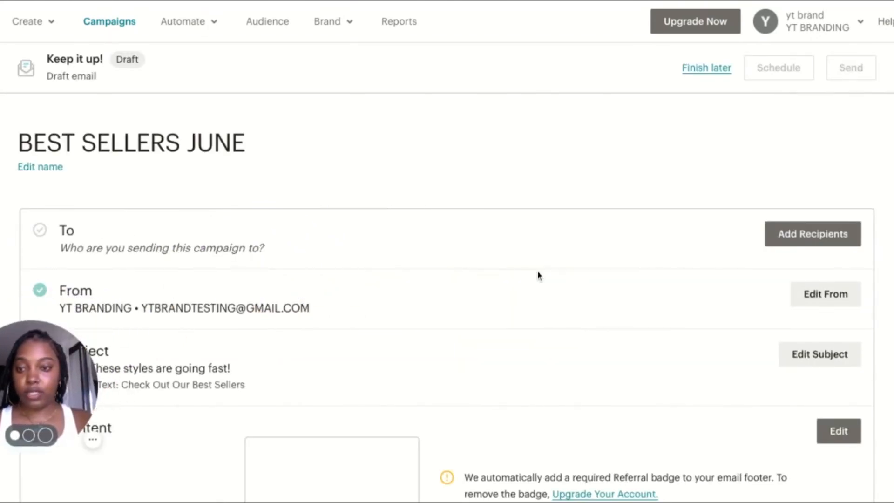
{"action": "scroll", "coordinate": [569, 265], "scroll_direction": "down", "scroll_amount": 8}
{"action": "scroll", "coordinate": [568, 265], "scroll_direction": "down", "scroll_amount": 2}
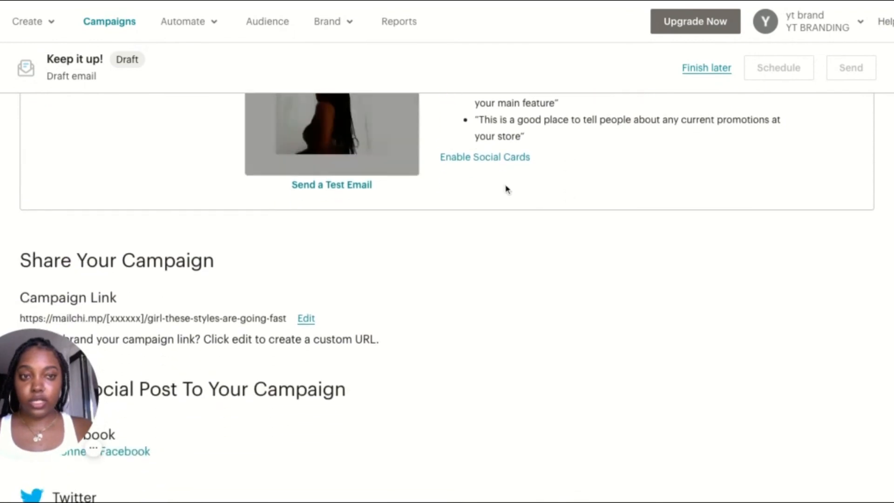
{"action": "scroll", "coordinate": [571, 224], "scroll_direction": "down", "scroll_amount": 7}
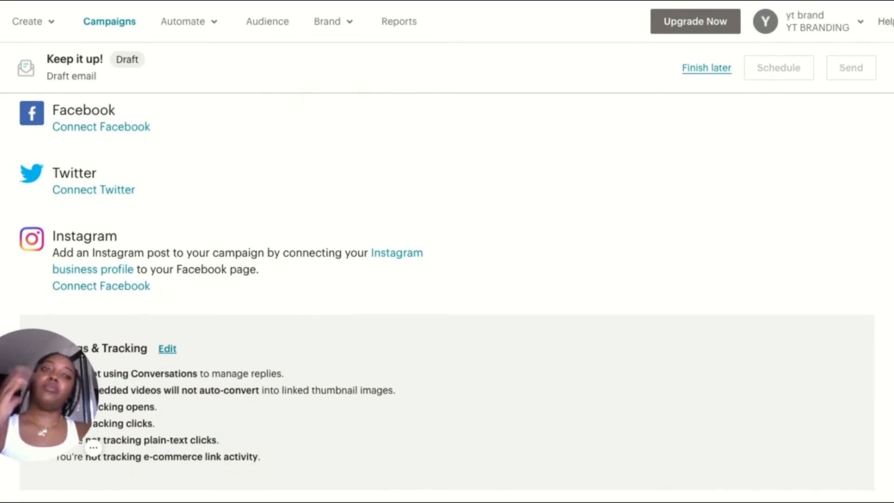
{"action": "scroll", "coordinate": [448, 298], "scroll_direction": "up", "scroll_amount": 15}
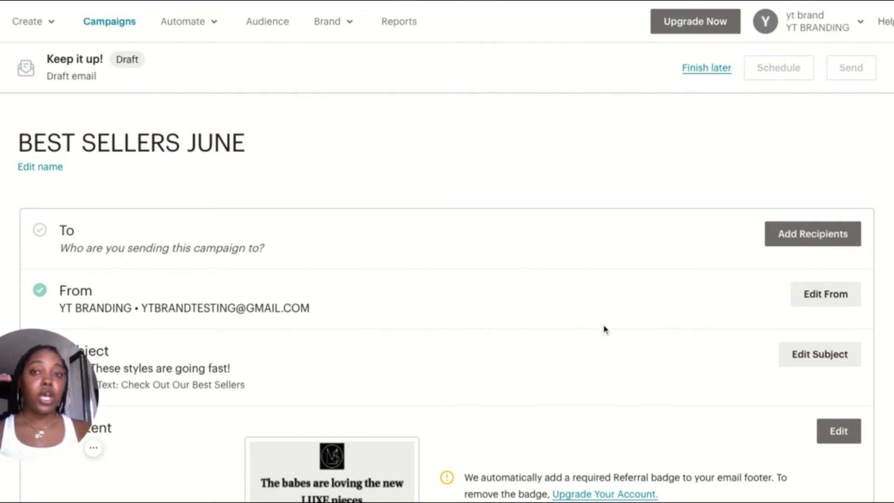
Go to the YT BRANDING audience and view its table of contacts
{"action": "left_click", "coordinate": [267, 24]}
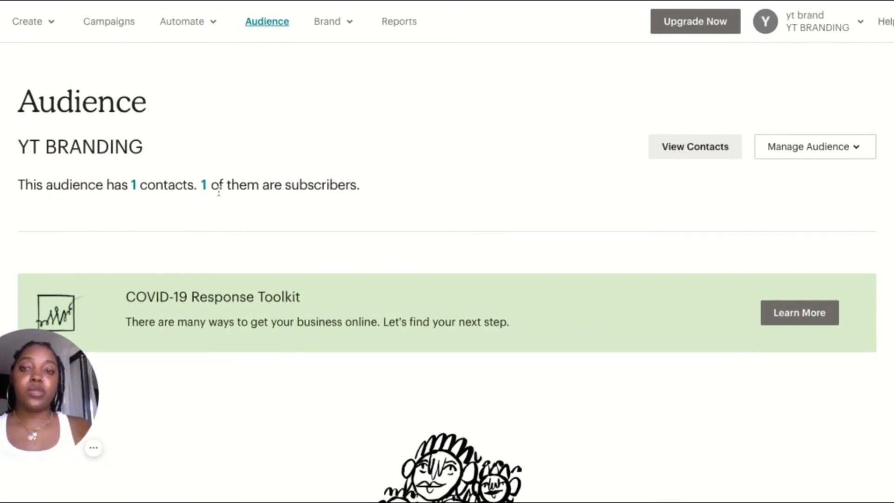
{"action": "scroll", "coordinate": [508, 212], "scroll_direction": "down", "scroll_amount": 10}
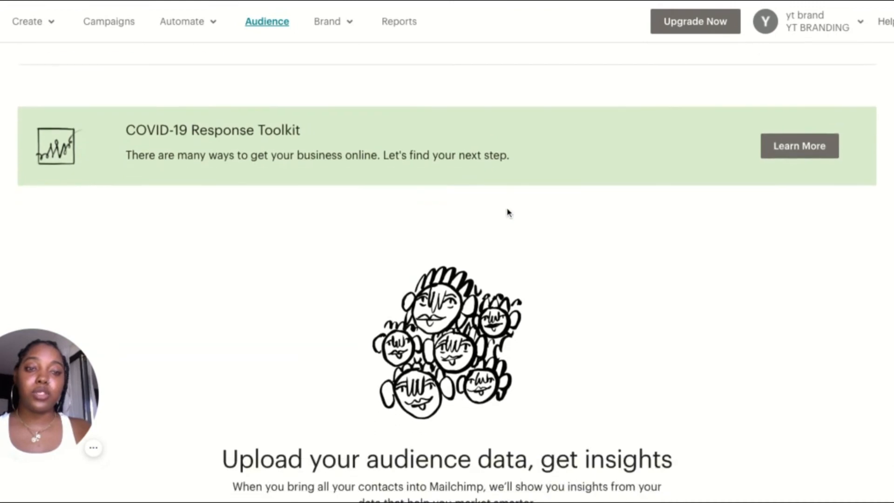
{"action": "scroll", "coordinate": [447, 252], "scroll_direction": "up", "scroll_amount": 10}
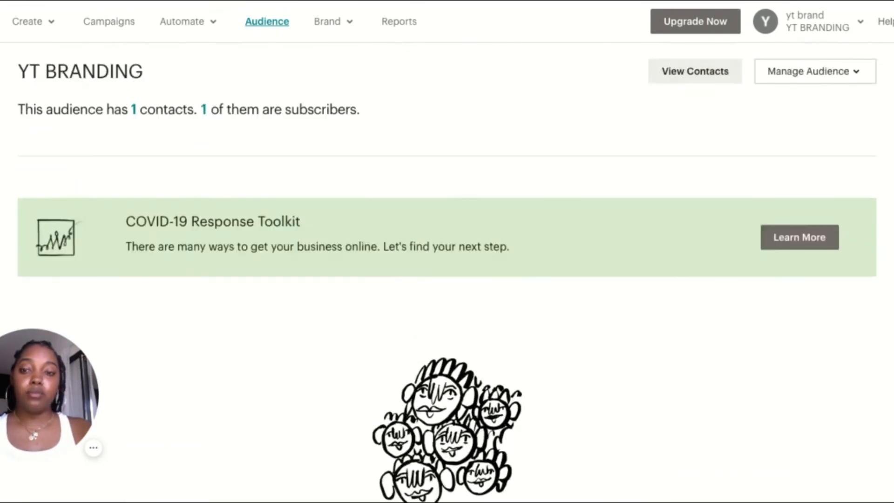
{"action": "left_click", "coordinate": [693, 154]}
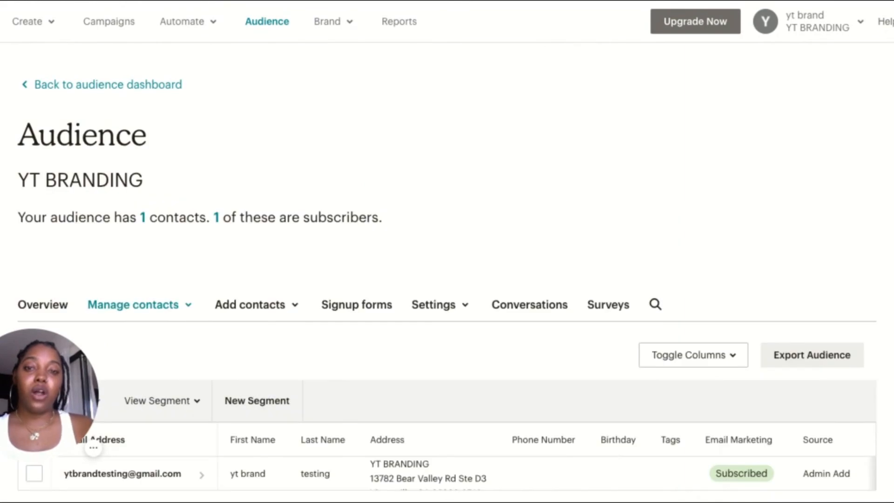
{"action": "scroll", "coordinate": [790, 190], "scroll_direction": "down", "scroll_amount": 2}
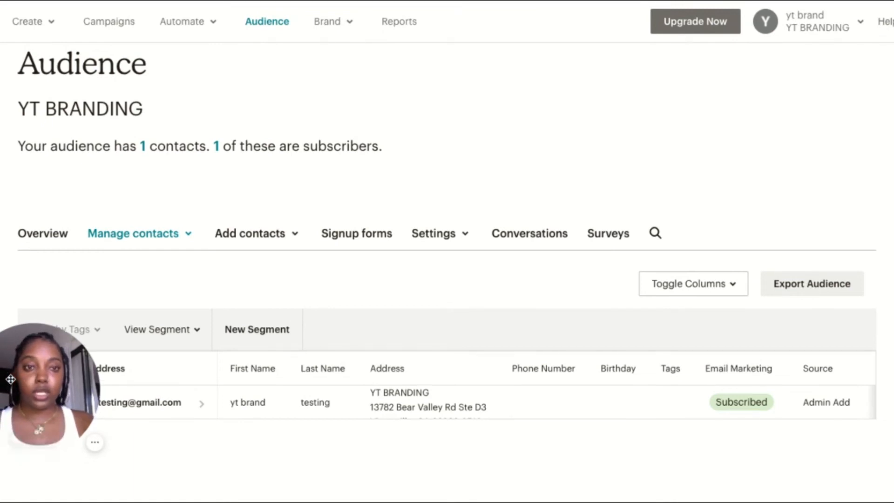
{"action": "left_click_drag", "start_coordinate": [11, 379], "coordinate": [739, 74]}
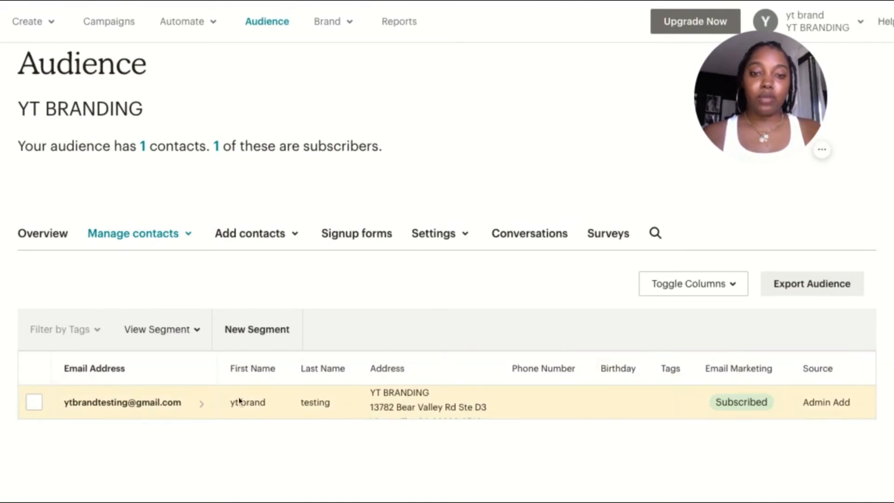
{"action": "scroll", "coordinate": [425, 418], "scroll_direction": "down", "scroll_amount": 2}
{"action": "scroll", "coordinate": [425, 418], "scroll_direction": "up", "scroll_amount": 2}
{"action": "scroll", "coordinate": [425, 418], "scroll_direction": "down", "scroll_amount": 3}
{"action": "scroll", "coordinate": [425, 410], "scroll_direction": "up", "scroll_amount": 3}
{"action": "scroll", "coordinate": [425, 409], "scroll_direction": "down", "scroll_amount": 3}
{"action": "scroll", "coordinate": [425, 410], "scroll_direction": "up", "scroll_amount": 3}
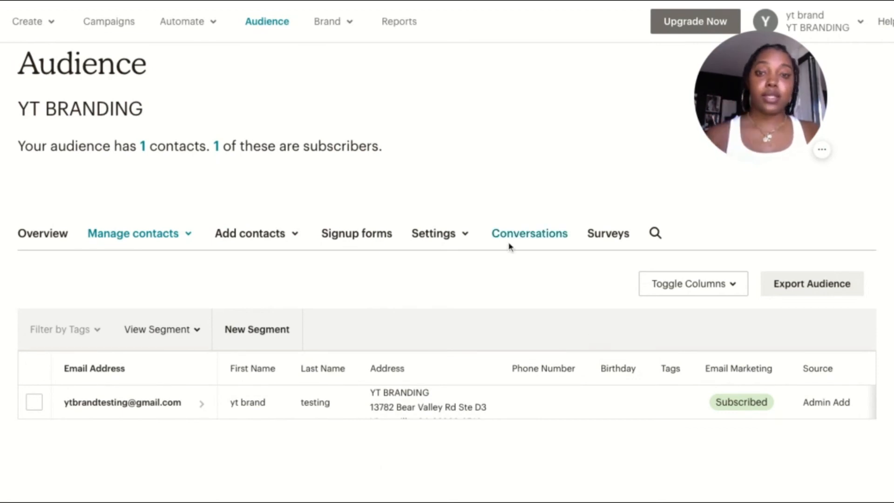
Review the audience's signup form options and open the Subscriber pop-up in its form builder
{"action": "left_click", "coordinate": [380, 243]}
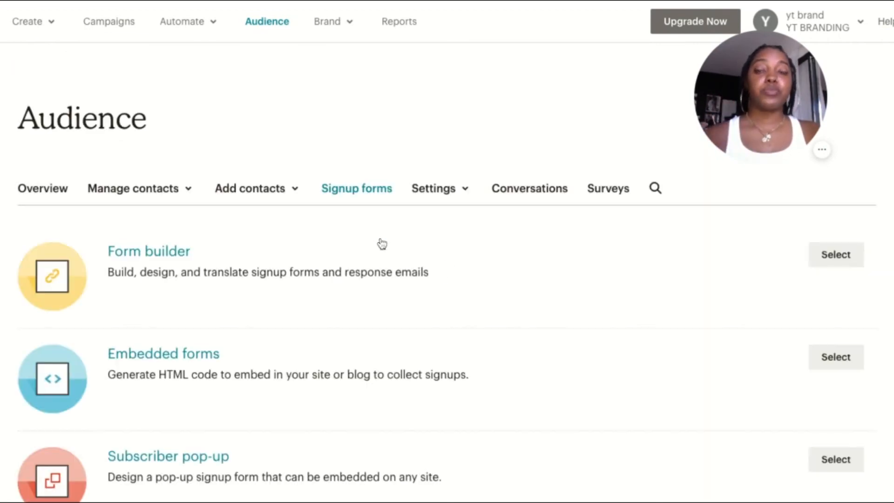
{"action": "scroll", "coordinate": [499, 301], "scroll_direction": "down", "scroll_amount": 3}
{"action": "scroll", "coordinate": [500, 301], "scroll_direction": "down", "scroll_amount": 5}
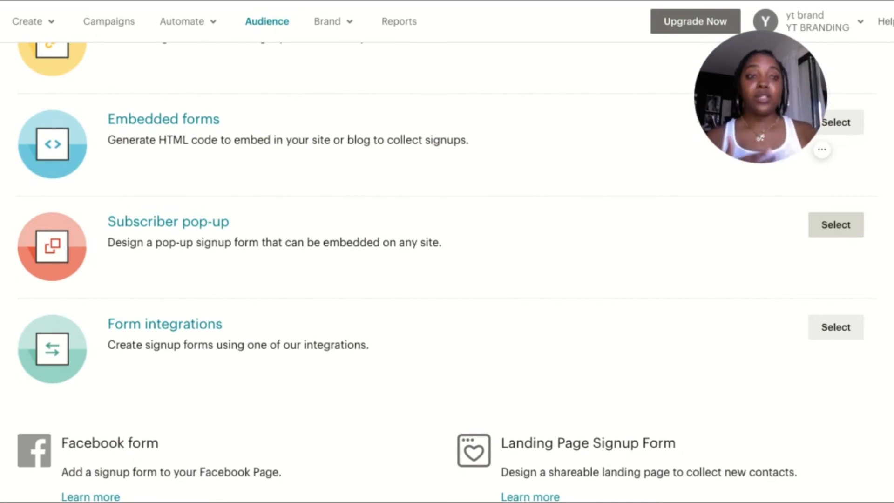
{"action": "left_click", "coordinate": [837, 225]}
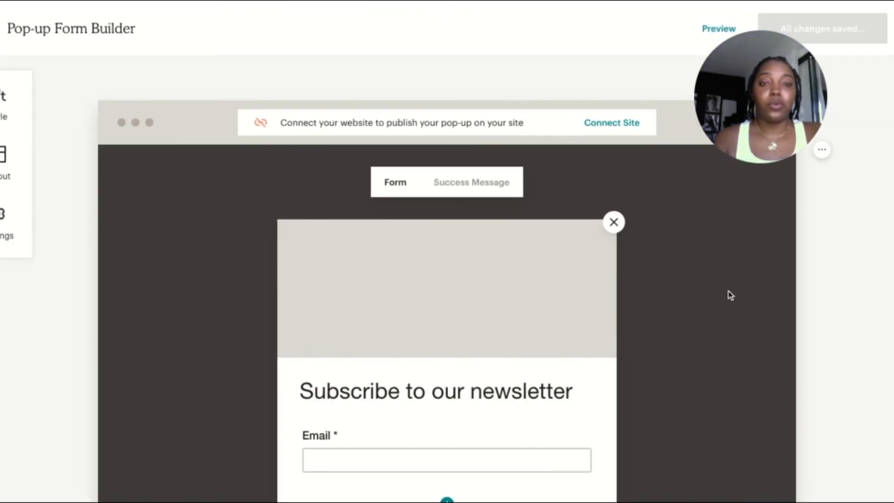
Examine the pop-up form's image area, newsletter heading, email field, Subscribe button and disclaimer, and return to the audience's signup forms
{"action": "scroll", "coordinate": [730, 296], "scroll_direction": "down", "scroll_amount": 5}
{"action": "scroll", "coordinate": [731, 295], "scroll_direction": "up", "scroll_amount": 5}
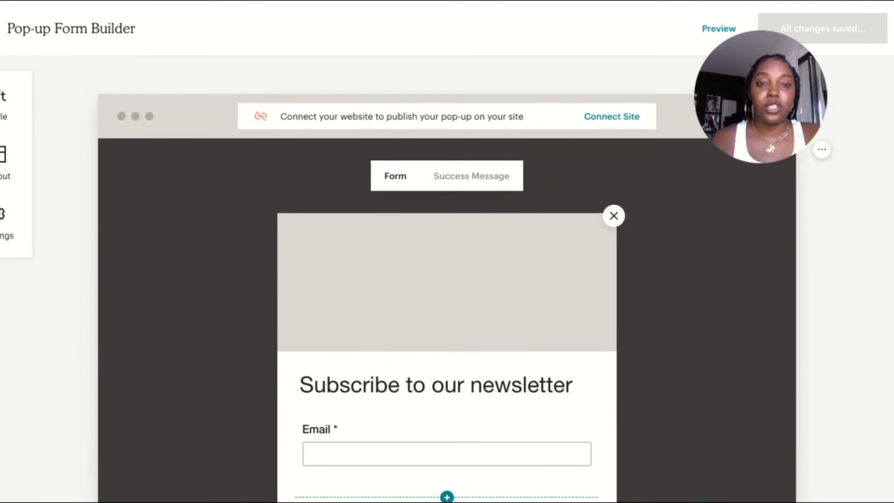
{"action": "scroll", "coordinate": [447, 279], "scroll_direction": "down", "scroll_amount": 2}
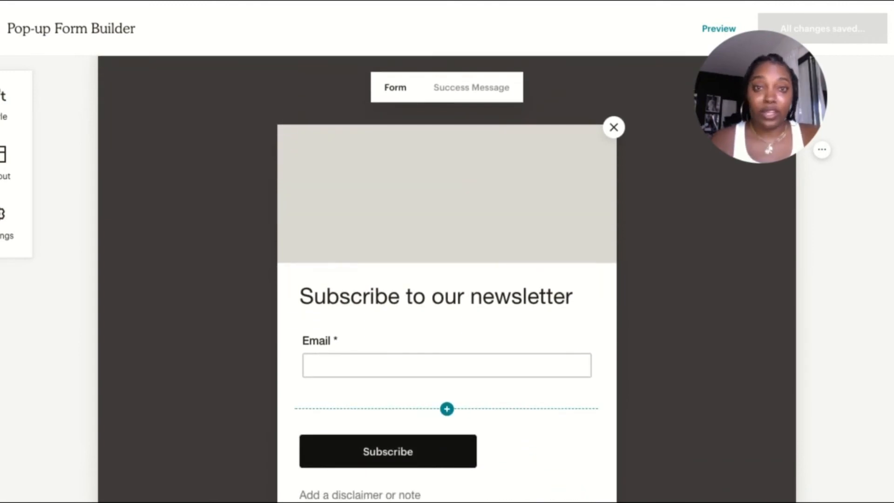
{"action": "scroll", "coordinate": [741, 270], "scroll_direction": "down", "scroll_amount": 1}
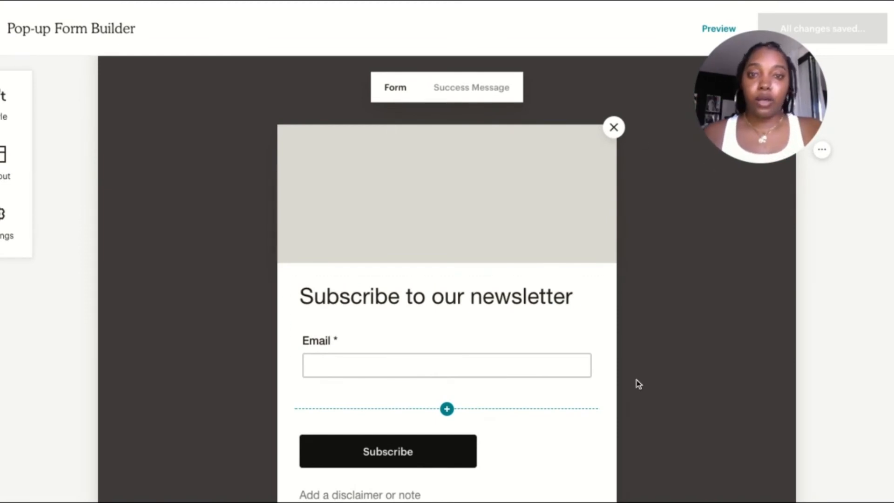
{"action": "scroll", "coordinate": [689, 355], "scroll_direction": "down", "scroll_amount": 4}
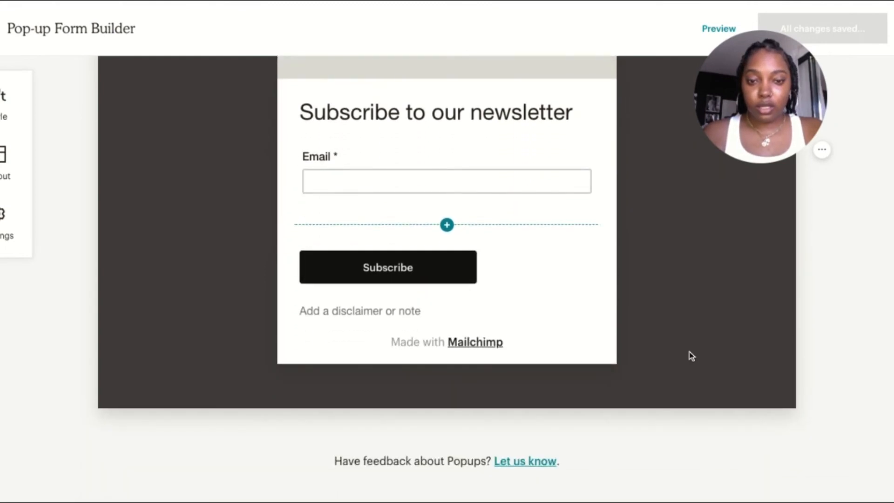
{"action": "scroll", "coordinate": [691, 355], "scroll_direction": "up", "scroll_amount": 1}
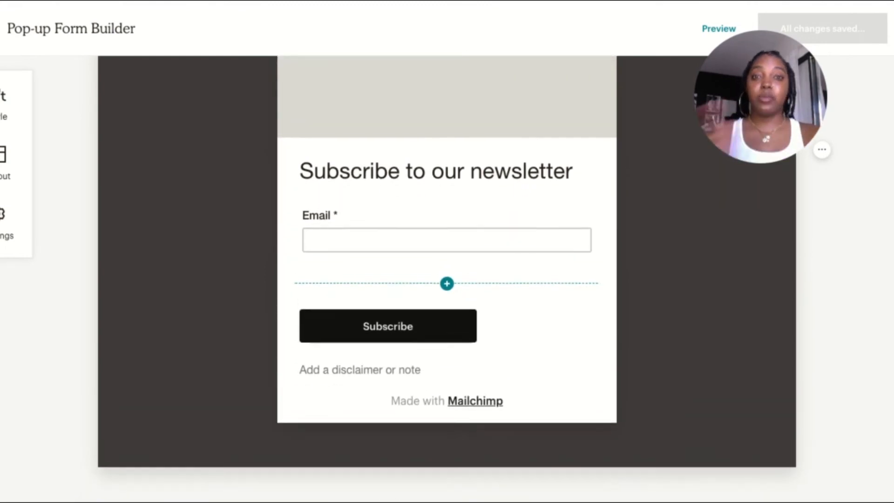
{"action": "scroll", "coordinate": [624, 200], "scroll_direction": "up", "scroll_amount": 3}
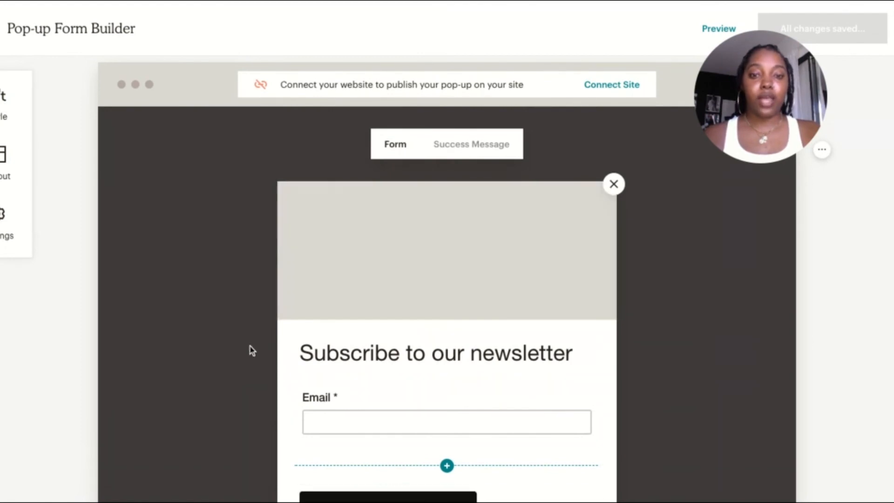
{"action": "scroll", "coordinate": [613, 332], "scroll_direction": "down", "scroll_amount": 2}
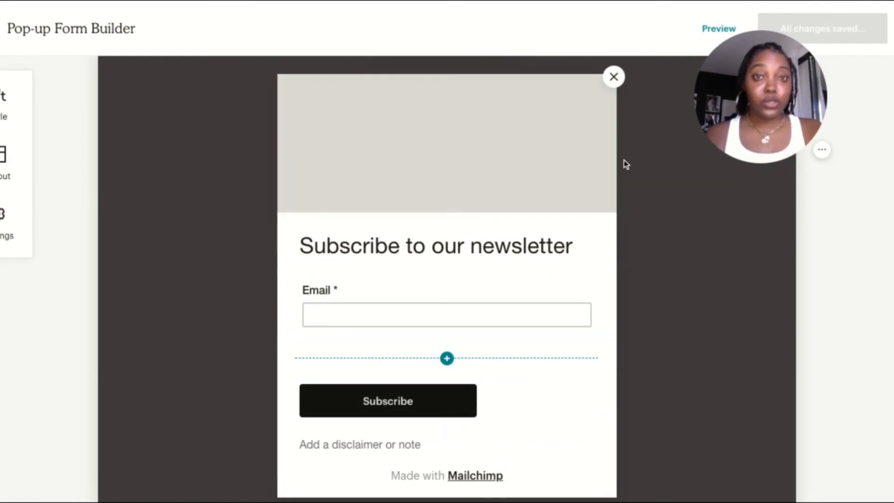
{"action": "scroll", "coordinate": [688, 258], "scroll_direction": "up", "scroll_amount": 3}
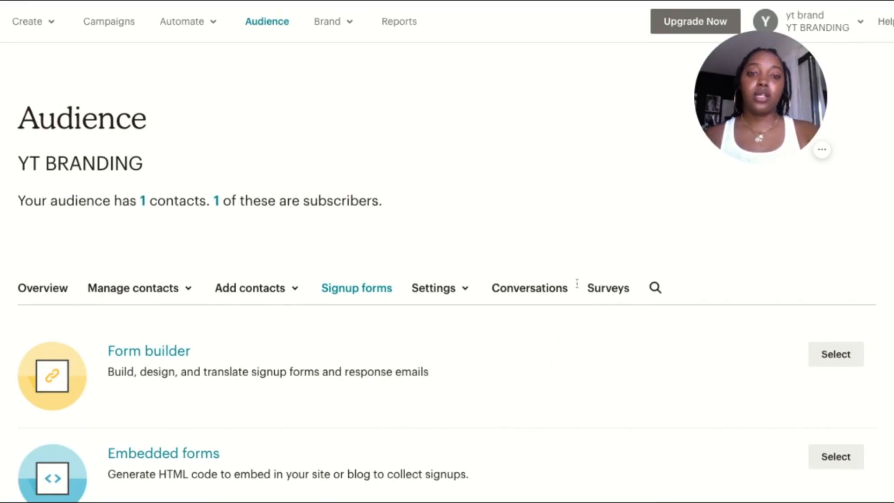
Go to the campaigns list and view the campaigns by type, first the automations and finally the landing pages
{"action": "left_click", "coordinate": [111, 23]}
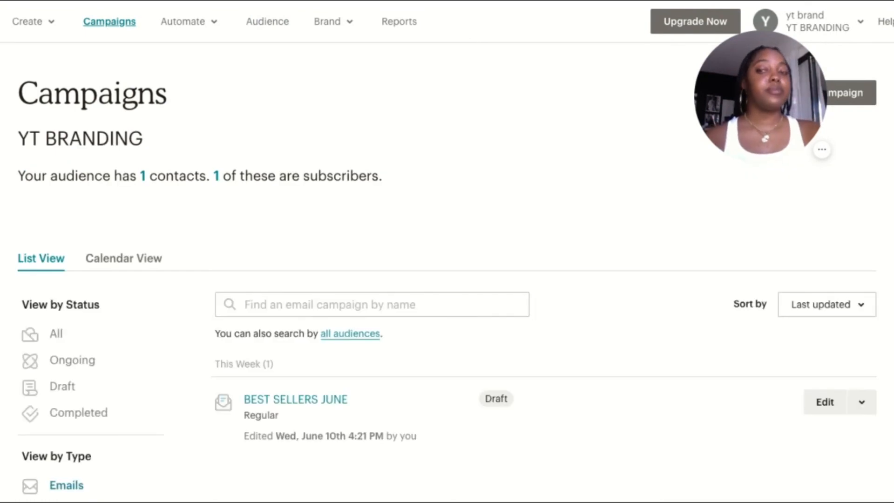
{"action": "scroll", "coordinate": [396, 291], "scroll_direction": "down", "scroll_amount": 3}
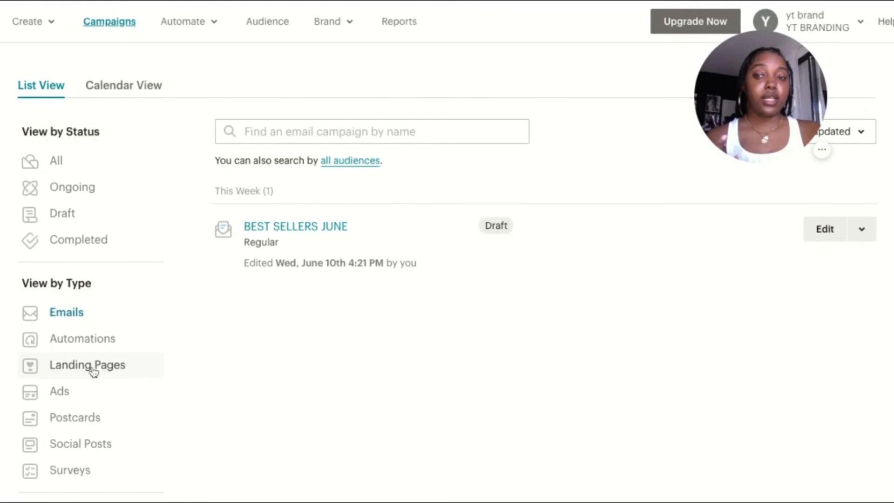
{"action": "left_click", "coordinate": [91, 345]}
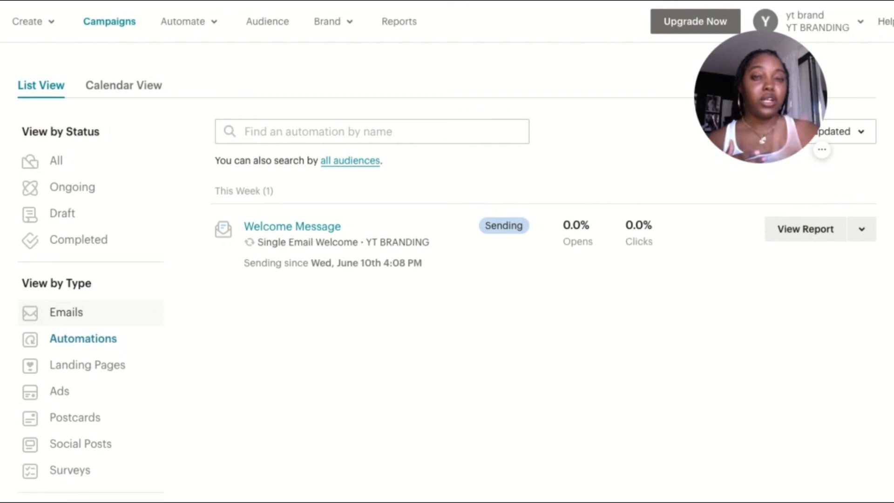
{"action": "left_click", "coordinate": [88, 368]}
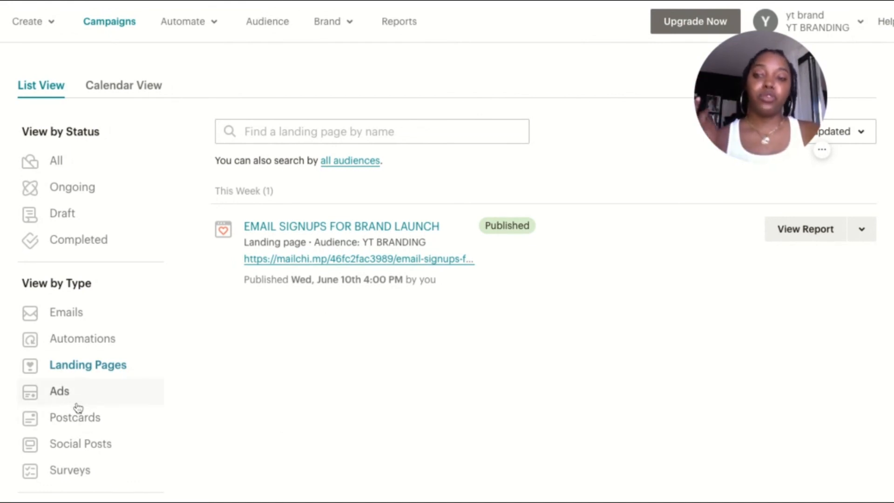
Filter the campaigns list to social posts and look over the page for creating a social post campaign
{"action": "left_click", "coordinate": [95, 455]}
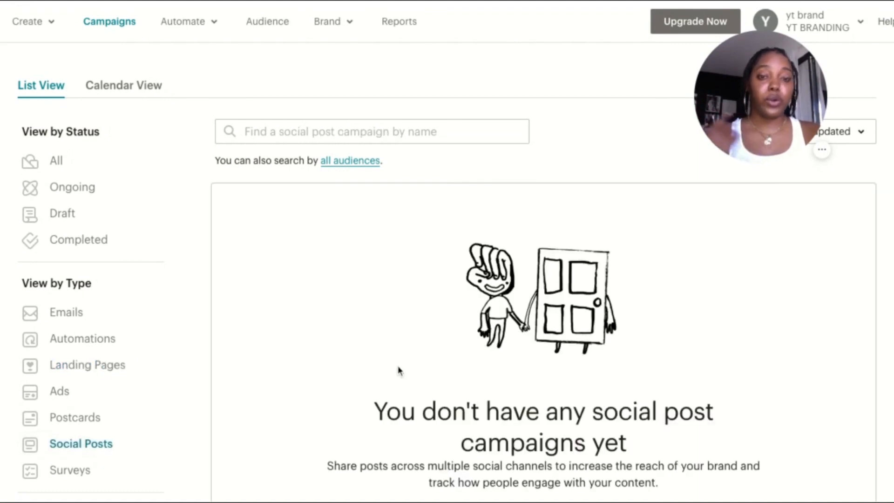
{"action": "scroll", "coordinate": [421, 397], "scroll_direction": "down", "scroll_amount": 1}
{"action": "scroll", "coordinate": [421, 397], "scroll_direction": "down", "scroll_amount": 2}
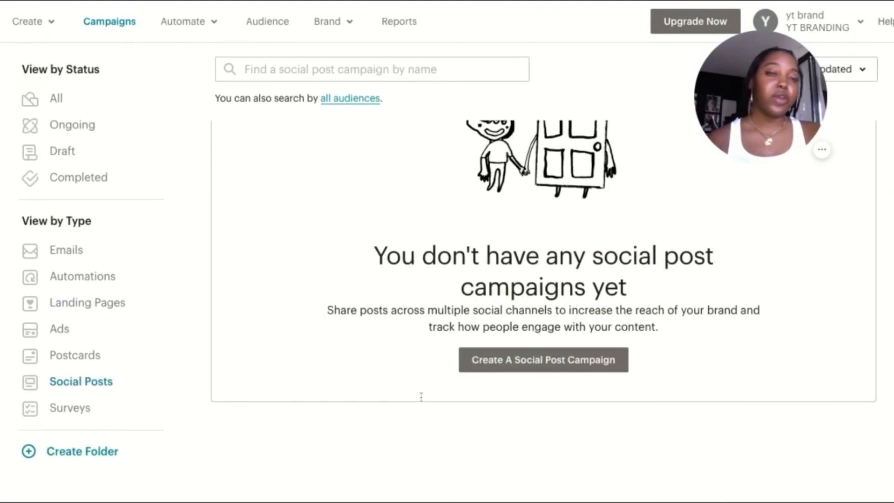
{"action": "scroll", "coordinate": [543, 272], "scroll_direction": "up", "scroll_amount": 1}
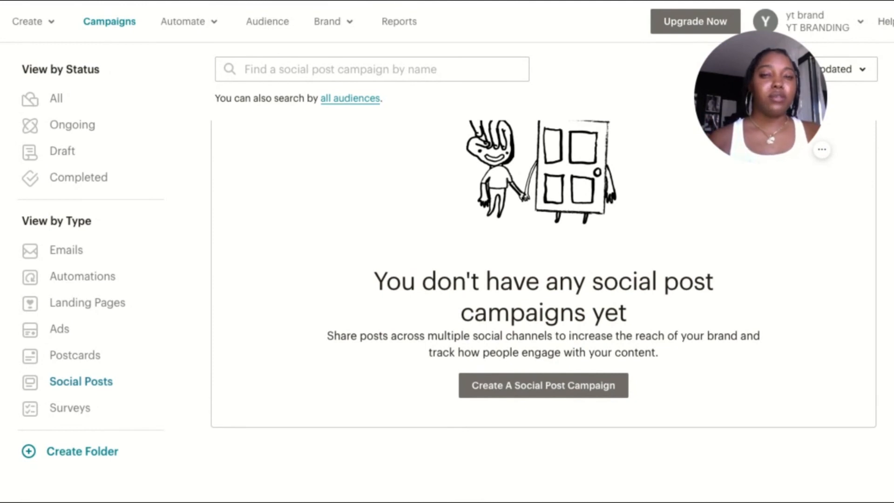
{"action": "scroll", "coordinate": [544, 272], "scroll_direction": "up", "scroll_amount": 1}
{"action": "scroll", "coordinate": [544, 273], "scroll_direction": "down", "scroll_amount": 1}
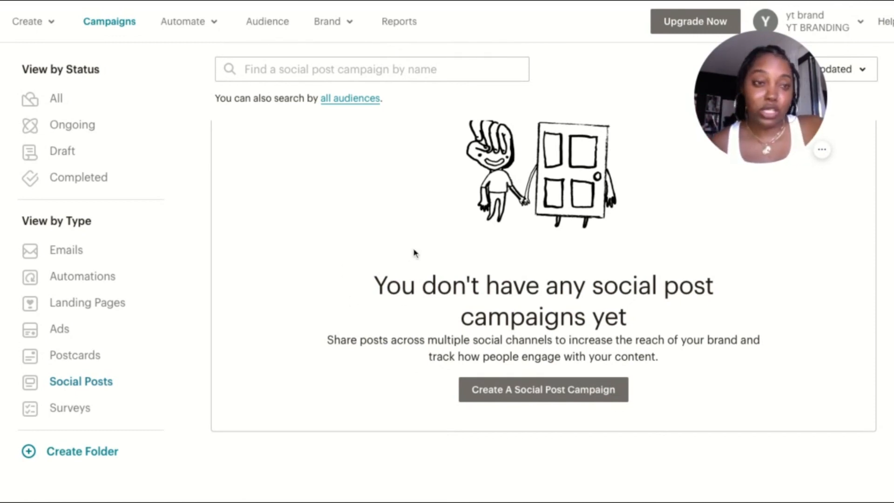
{"action": "scroll", "coordinate": [410, 222], "scroll_direction": "up", "scroll_amount": 5}
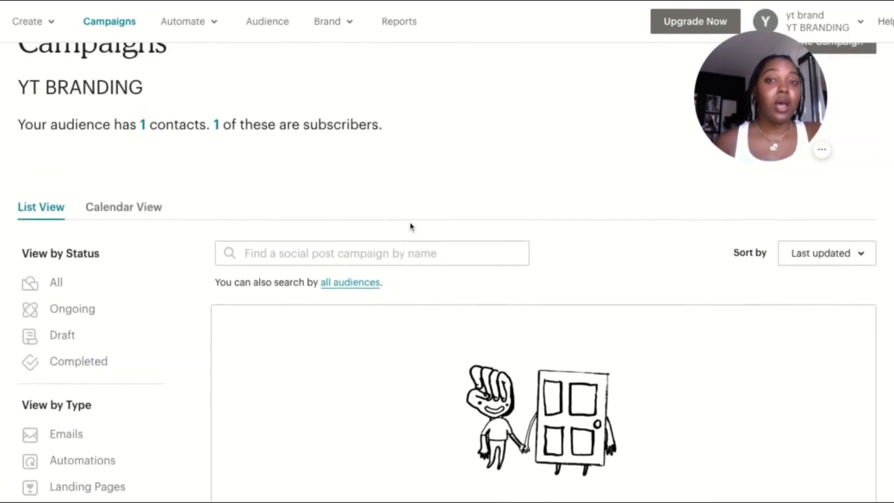